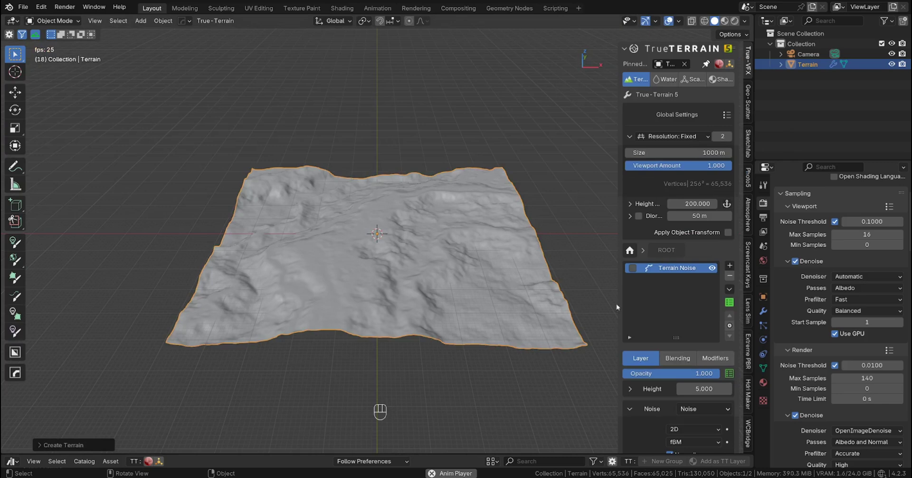
Replace the Terrain Noise layer with a Height Map layer using the tVFX Grassland Rocky 001 height map.
left_click(730, 278)
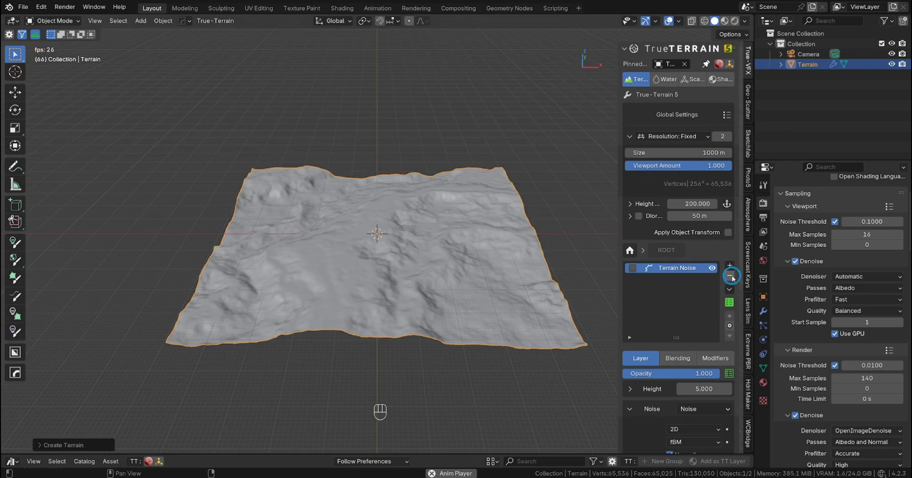
left_click(730, 265)
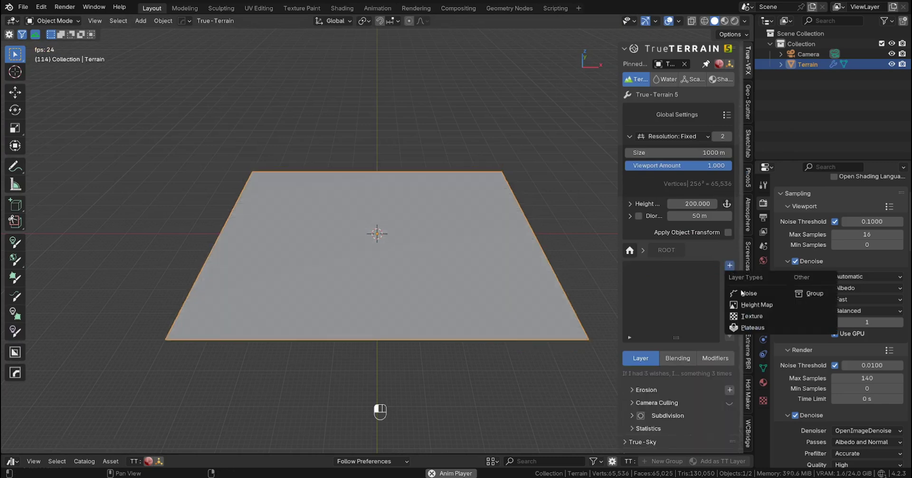
left_click(746, 305)
left_click(759, 341)
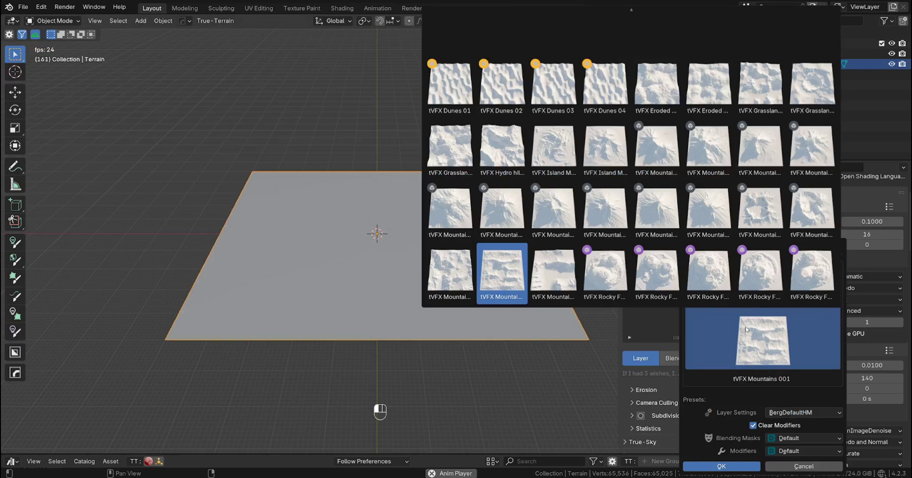
scroll(644, 71, "up", 2)
scroll(644, 71, "up", 1)
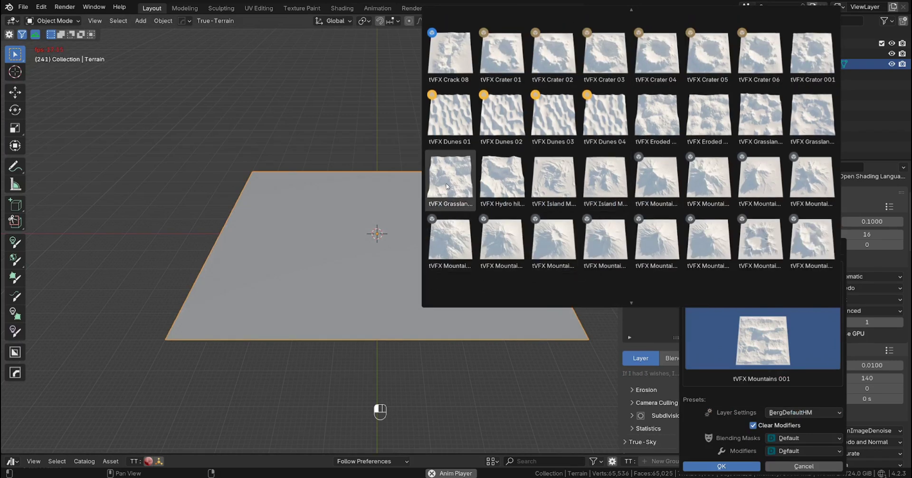
left_click(446, 186)
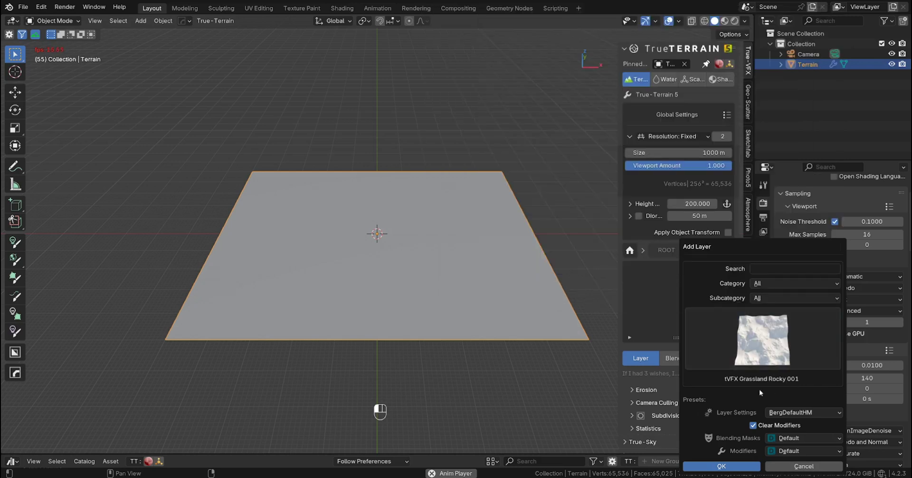
left_click(717, 467)
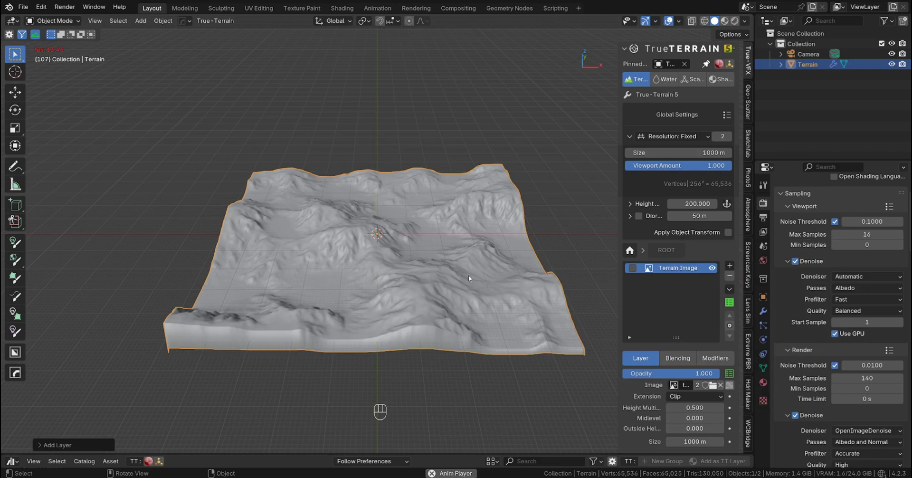
Anchor the terrain's height at Lowest and set the overall terrain size to 300 m.
left_click(726, 203)
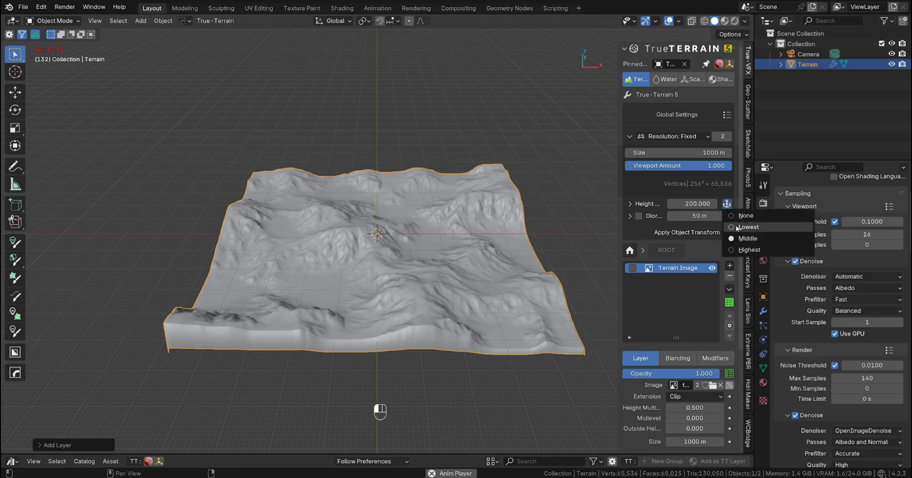
left_click(741, 227)
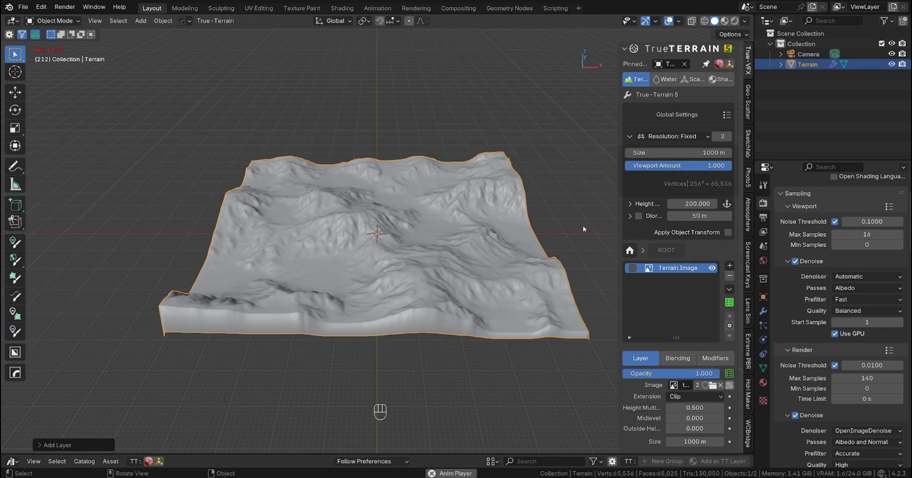
left_click(685, 153)
type("300")
key("Return")
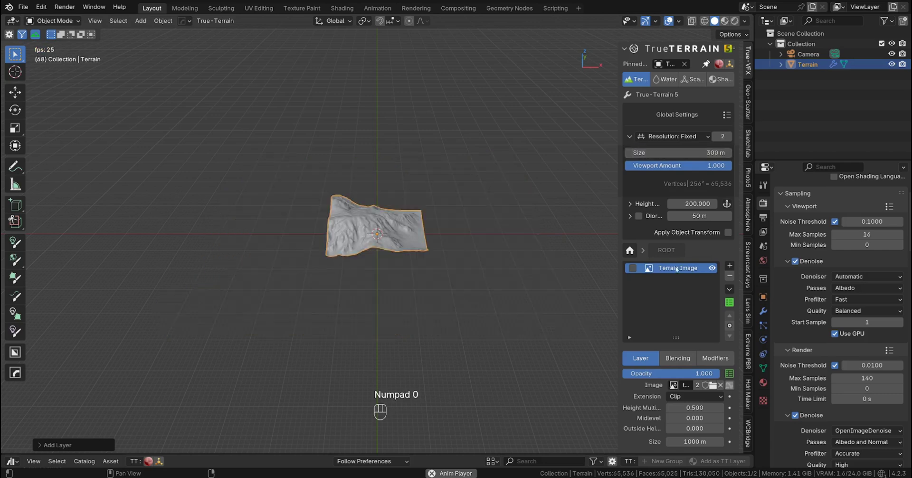
Set the Terrain Image layer's size to 300 m and its height multiplier to 0.1.
scroll(684, 361, "down", 2)
left_click(694, 399)
type("300")
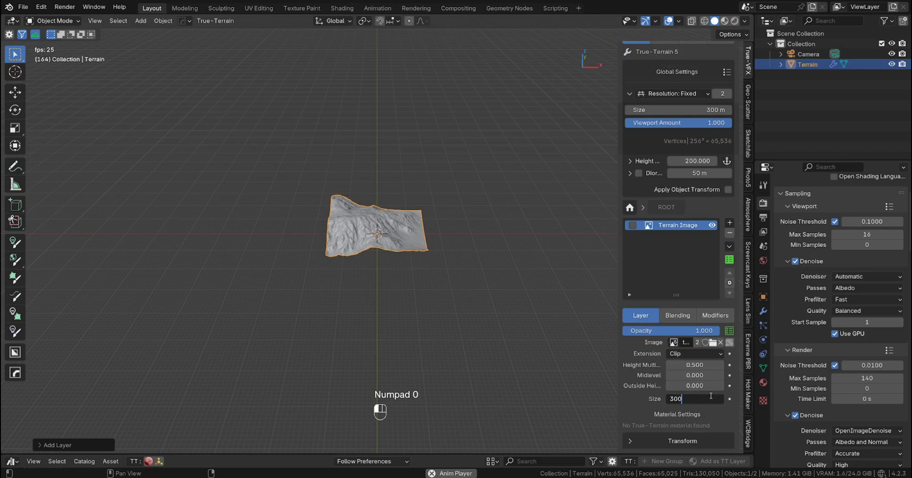
key("Return")
left_click(698, 362)
type("0.1")
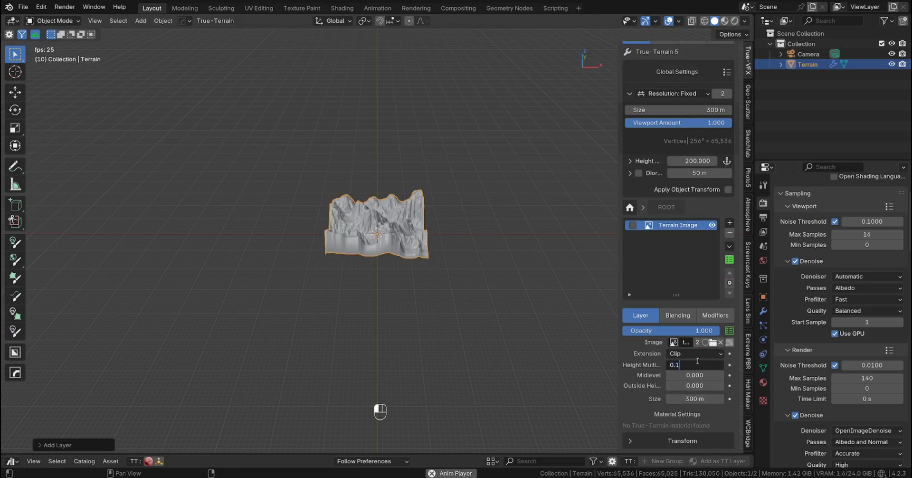
key("Return")
Set the Terrain Image layer's height multiplier to 0.15.
scroll(402, 280, "up", 8)
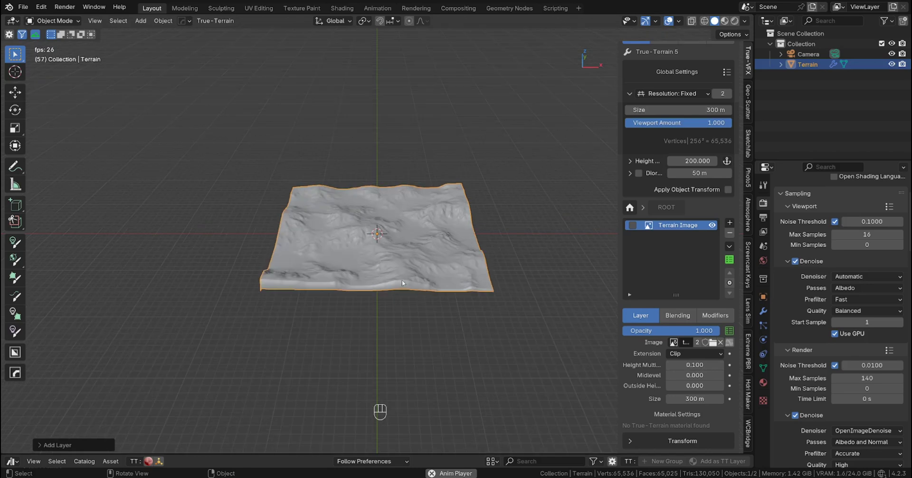
middle_click_drag(411, 298, 160, 273)
left_click(702, 363)
type("0.15")
key("Return")
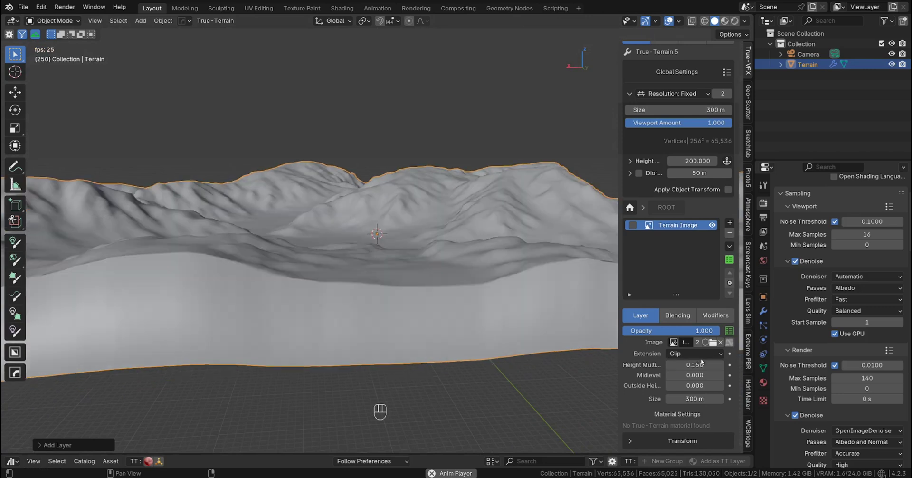
Align the camera to a low view across the valley and adjust its framing with the camera locked to the view.
middle_click_drag(513, 369, 383, 353)
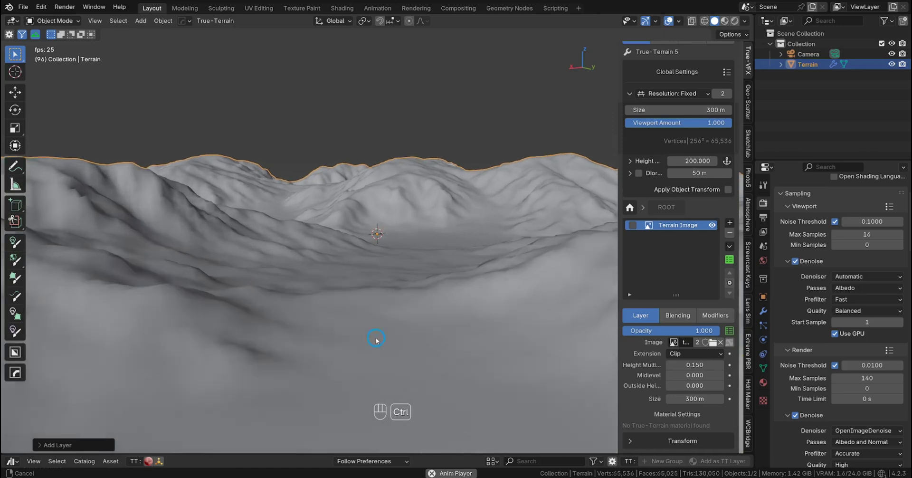
key("ctrl+alt+KP_0")
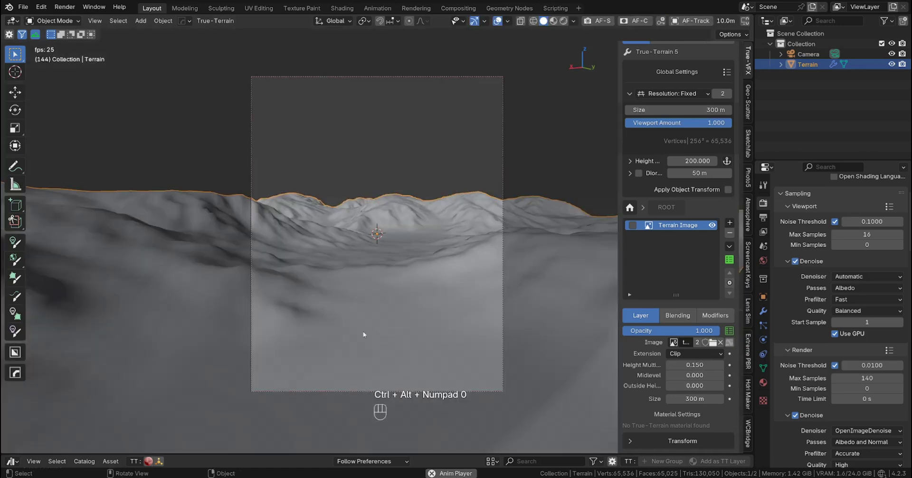
left_click(745, 21)
middle_click_drag(491, 226, 497, 250)
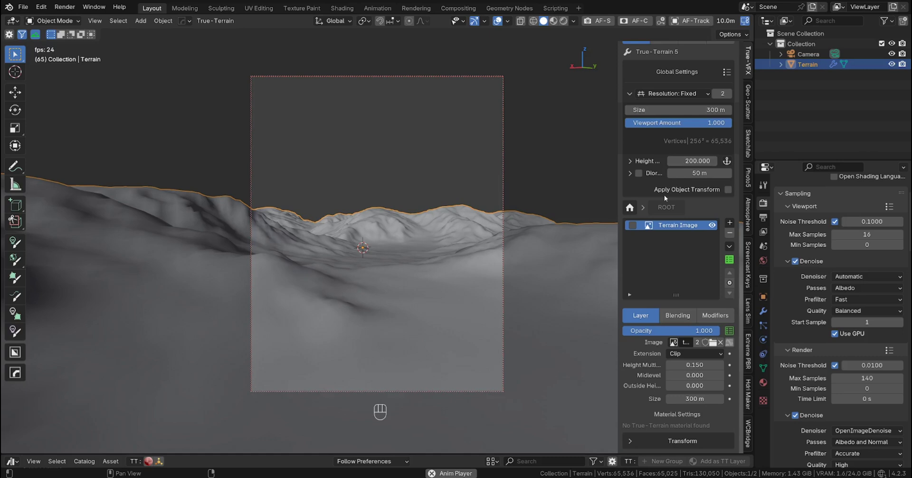
Set the terrain's fixed resolution to 800.
scroll(664, 194, "up", 2)
left_click(724, 137)
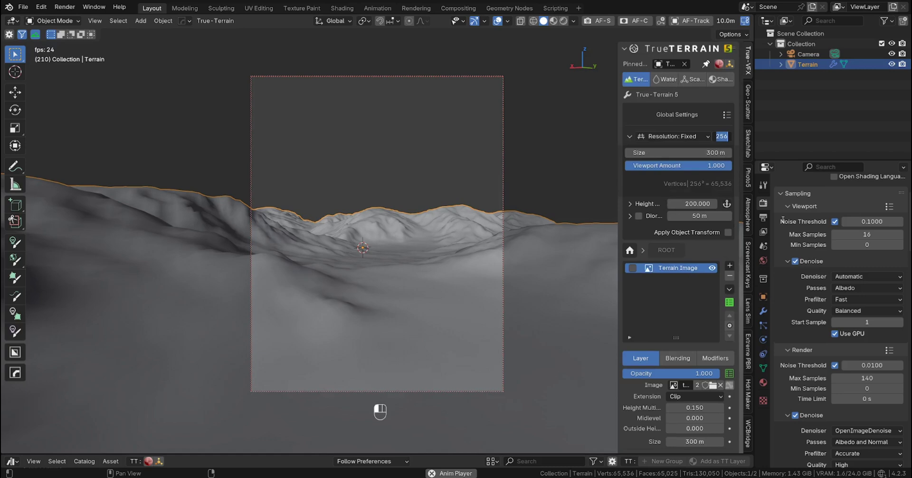
type("800")
key("Return")
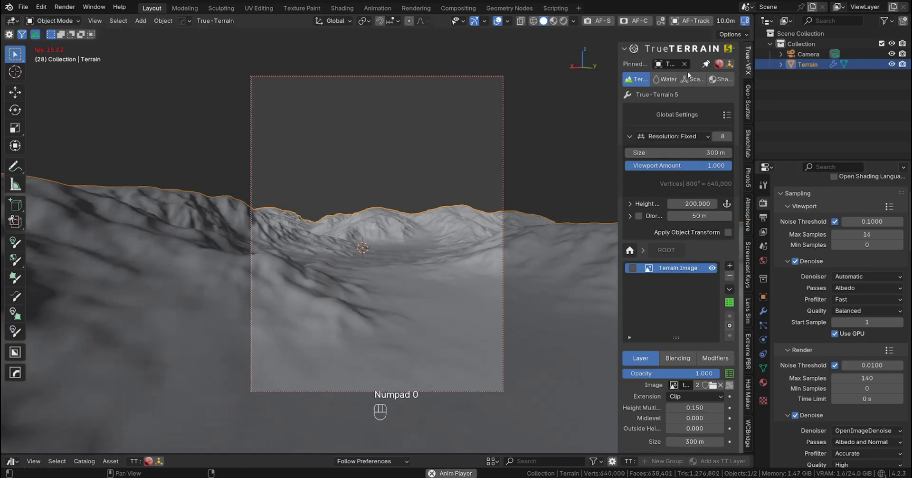
Add Ocean water to the terrain with default presets and raise its height to 14.6.
left_click(659, 81)
left_click(659, 108)
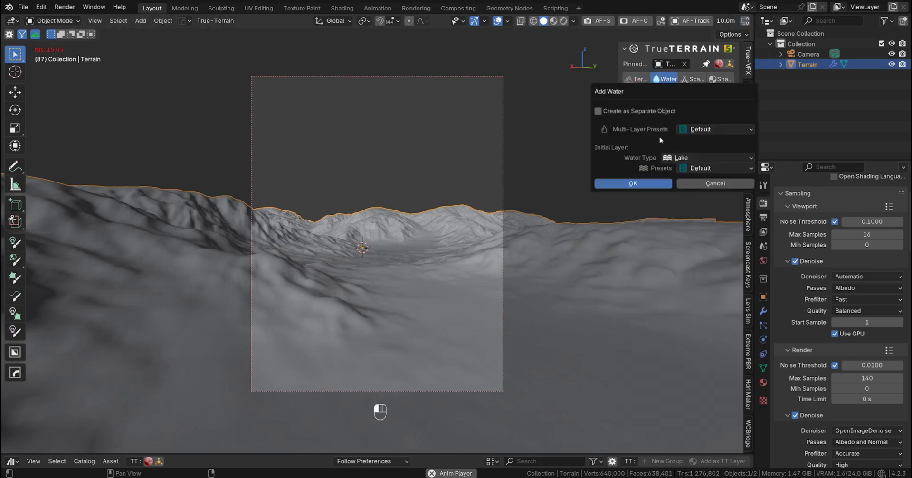
left_click(674, 156)
left_click(683, 199)
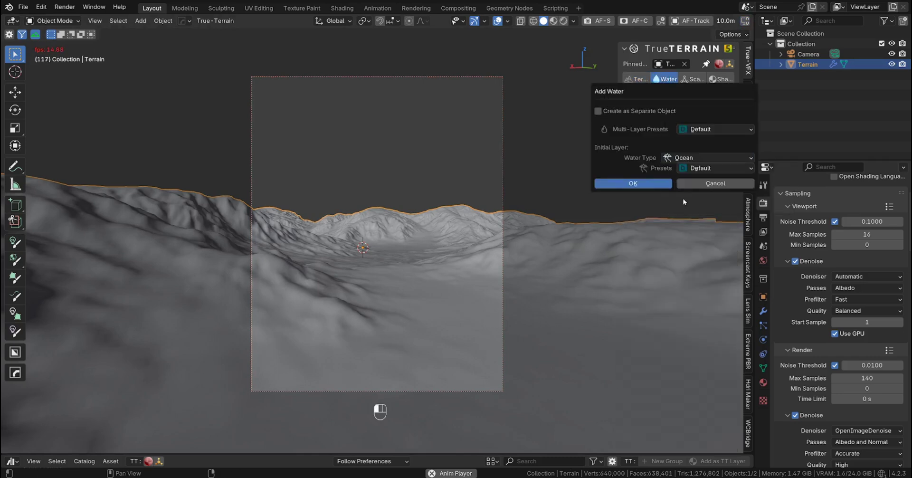
left_click(638, 187)
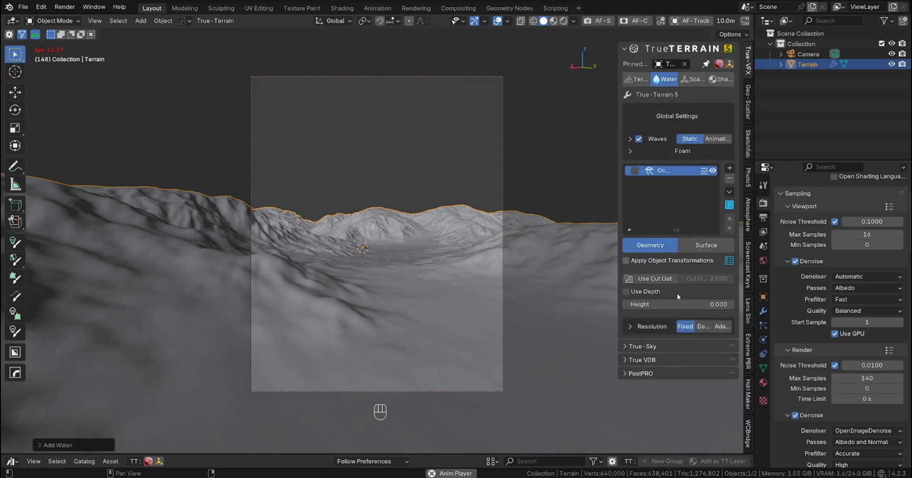
left_click_drag(669, 303, 725, 302)
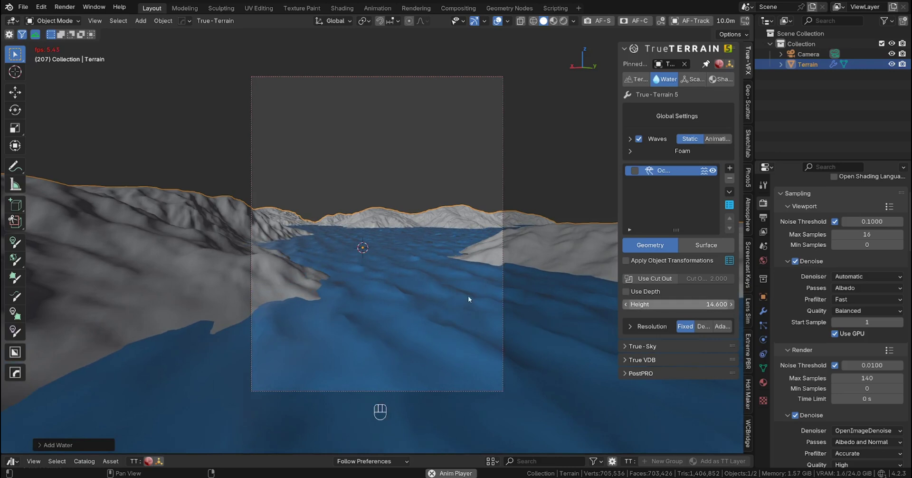
Reframe the locked camera over the ocean with the horizon near mid-frame, and stop the animation playback.
left_click(746, 21)
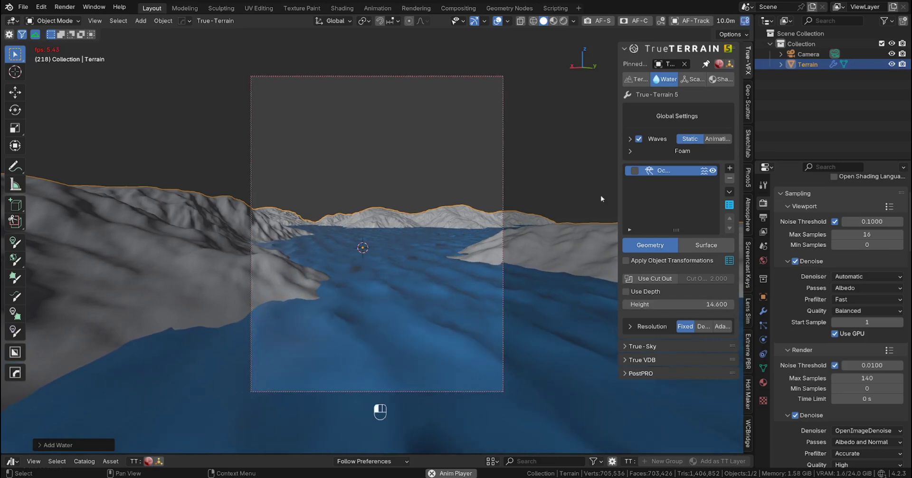
middle_click_drag(517, 252, 514, 258)
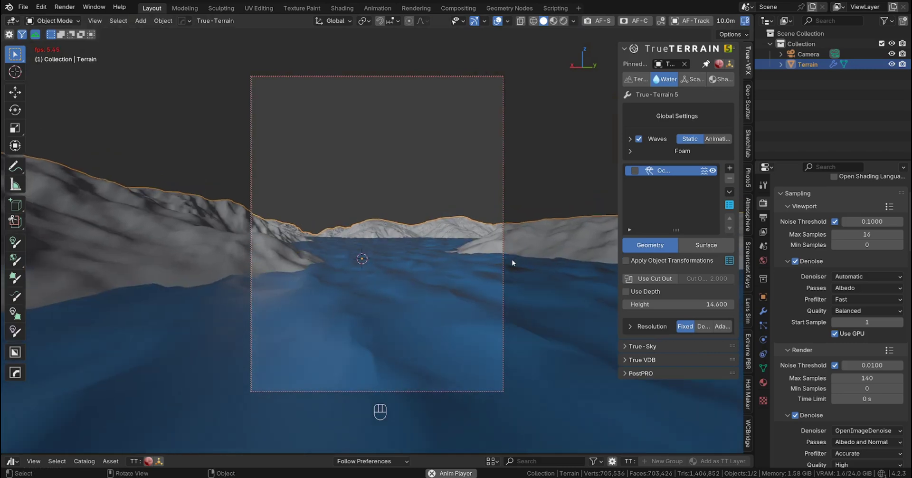
key("space")
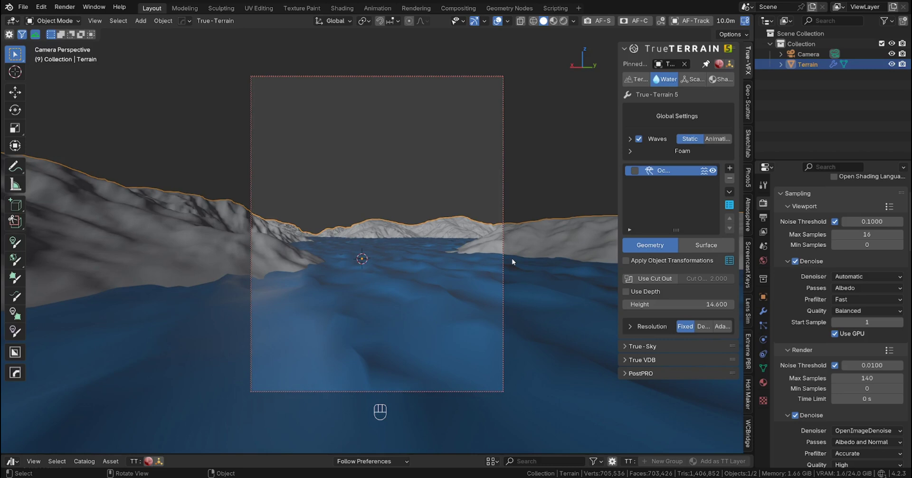
middle_click_drag(507, 266, 507, 279)
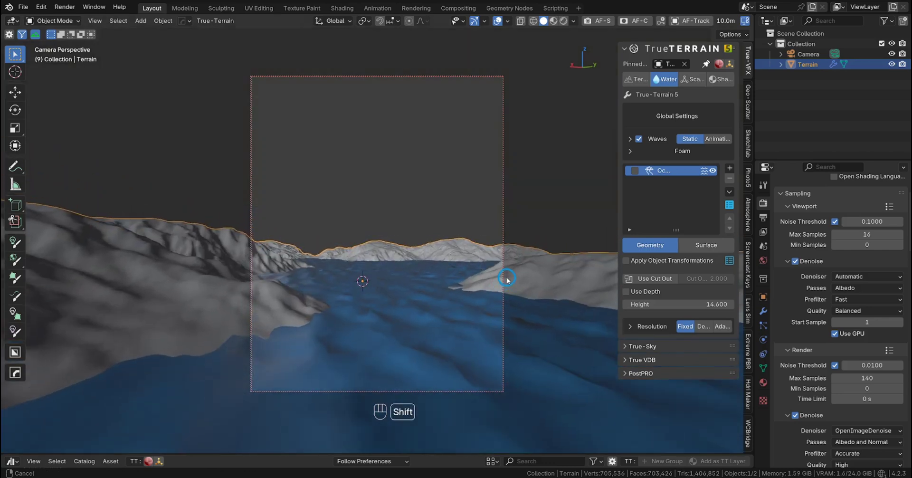
left_click(746, 24)
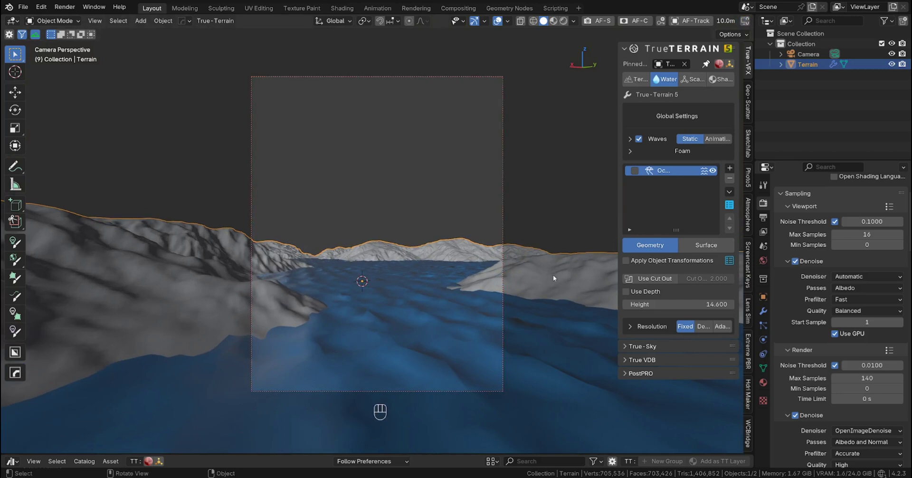
Create a scatter system on the terrain using the Aging Forest multi-layer preset.
left_click(692, 78)
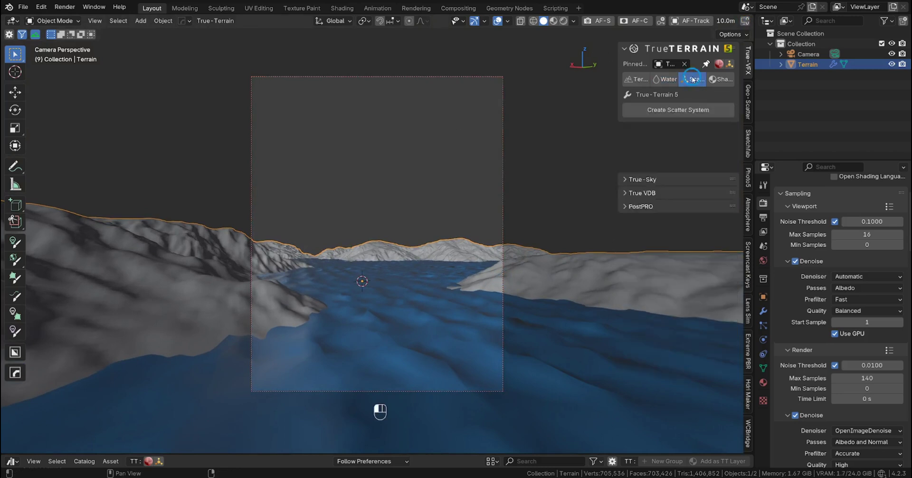
left_click(646, 109)
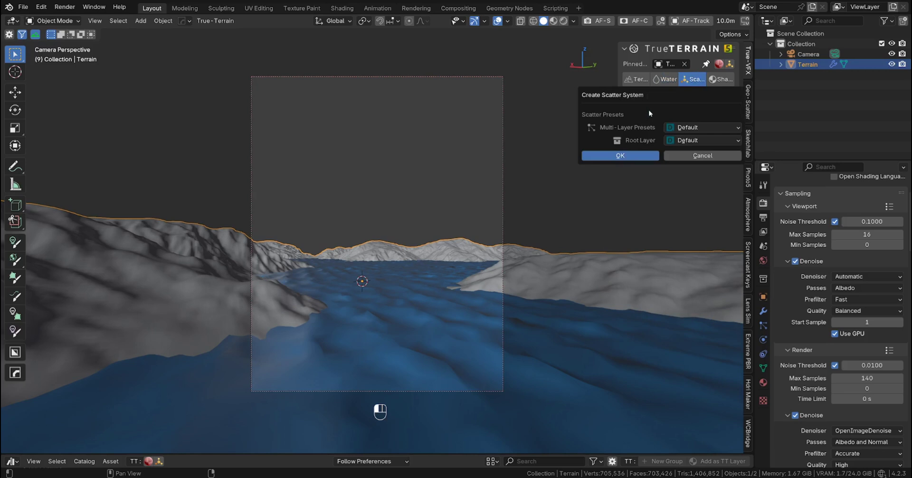
left_click(686, 127)
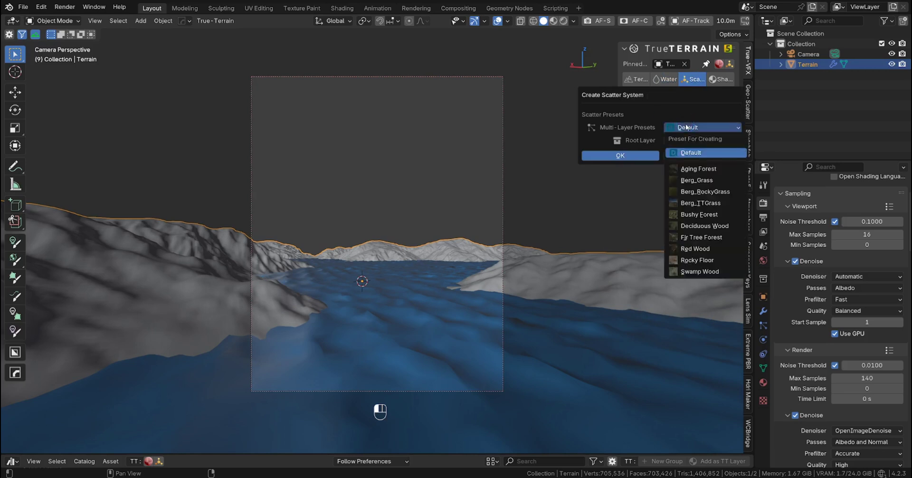
left_click(699, 170)
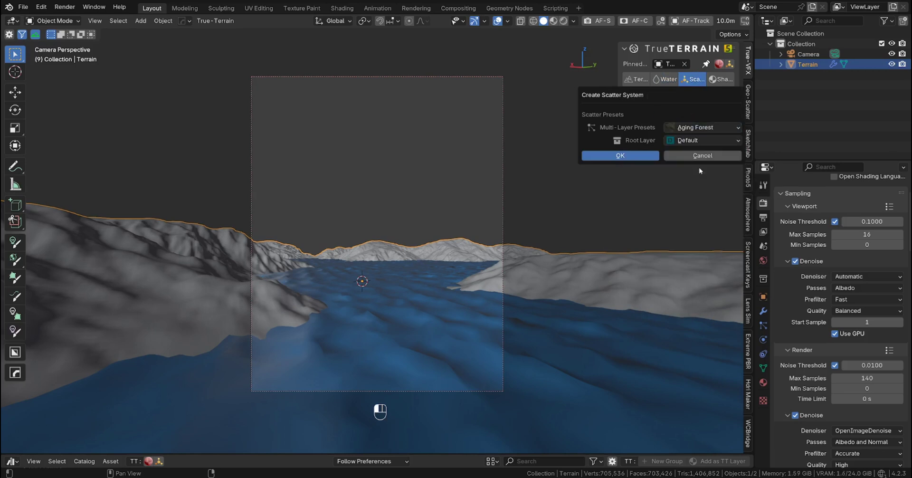
key("Return")
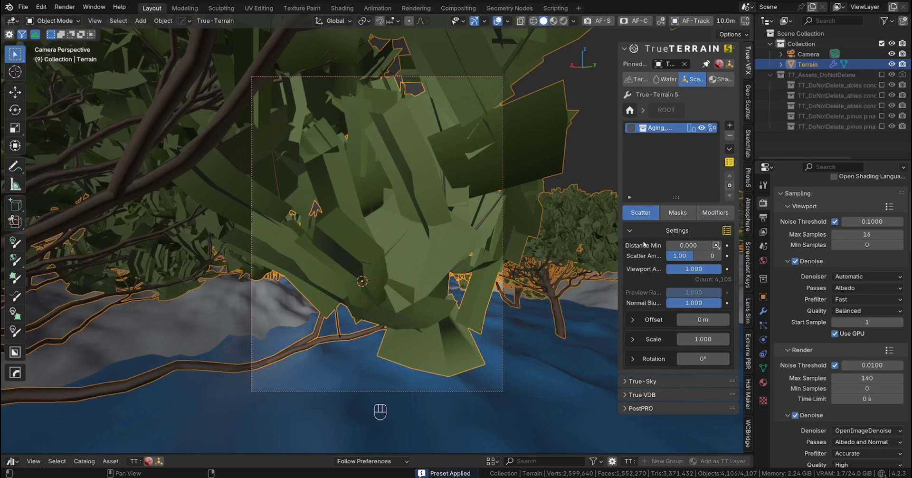
Add an Attribute Mask to the Aging Forest scatter system using the Above Waterline mask preset and the default easing curve.
left_click(683, 213)
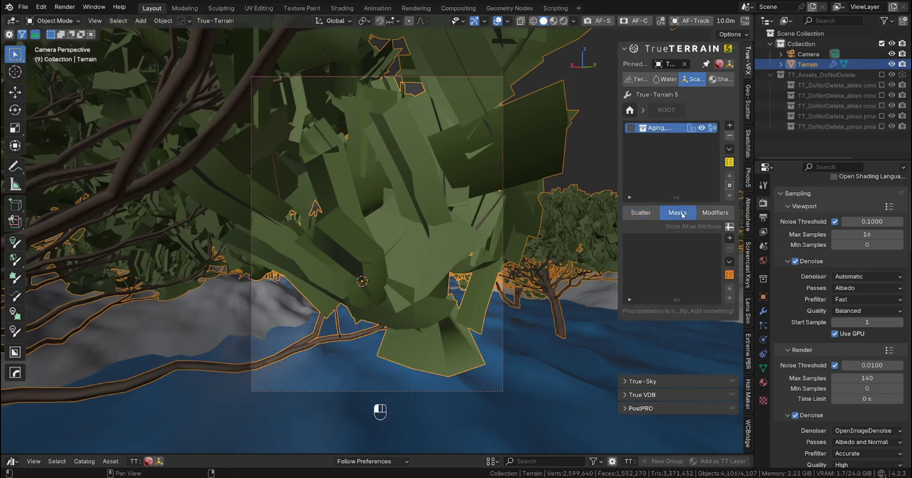
left_click(730, 240)
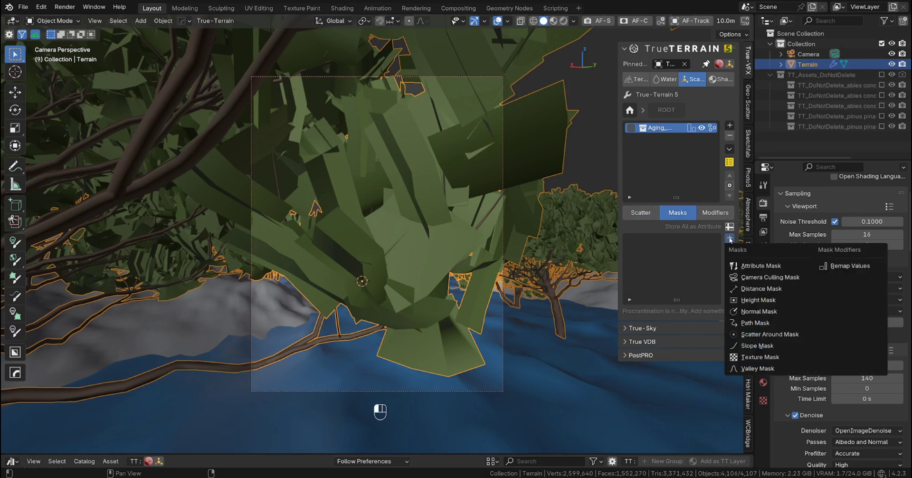
left_click(748, 267)
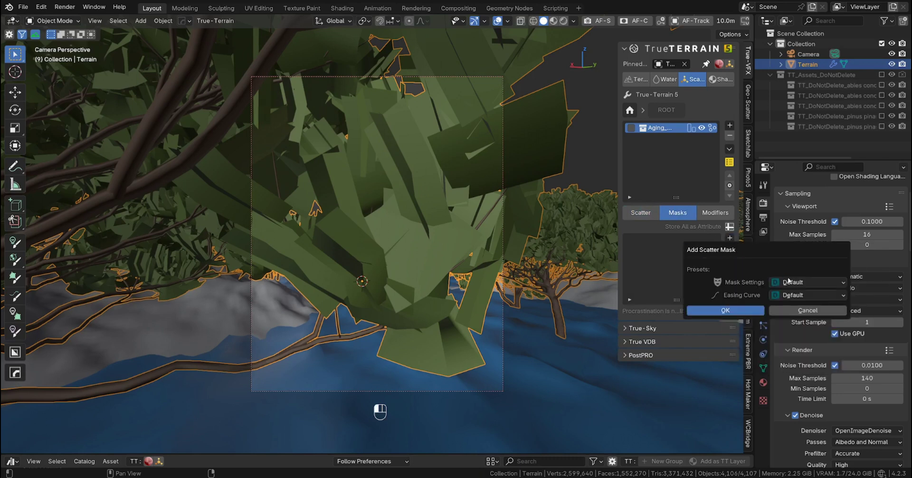
left_click(788, 282)
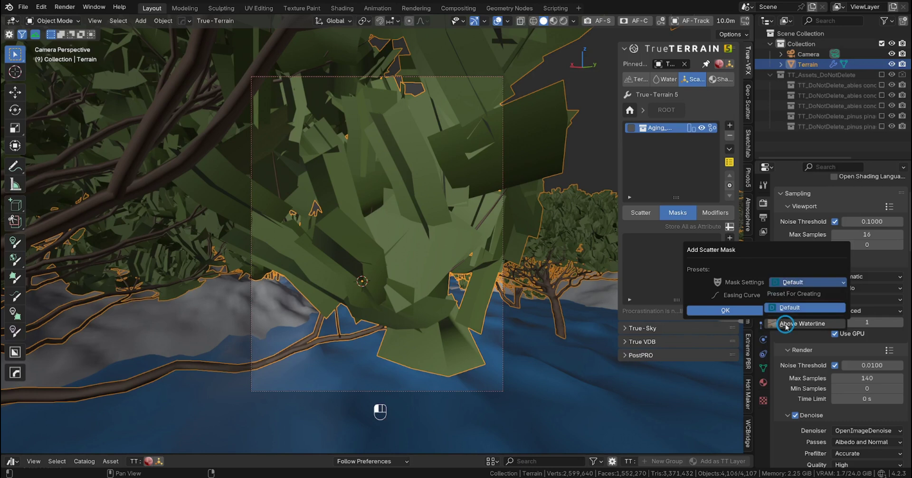
left_click(787, 324)
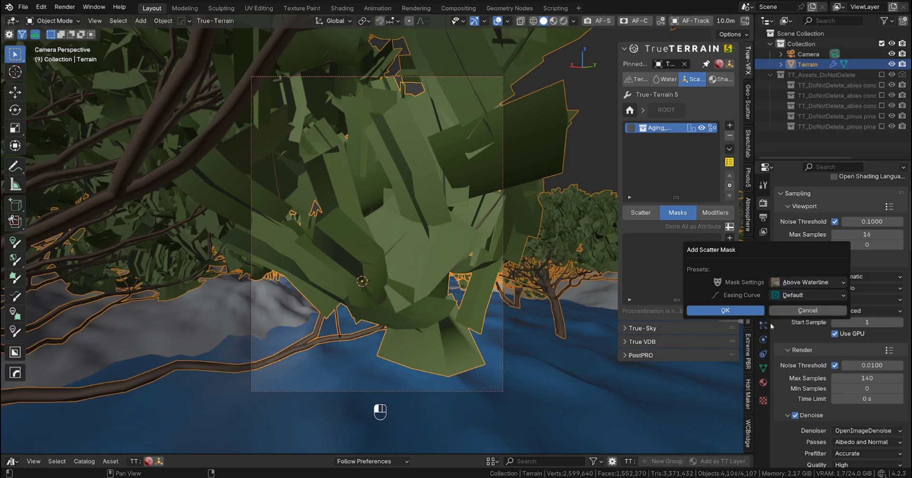
left_click(716, 313)
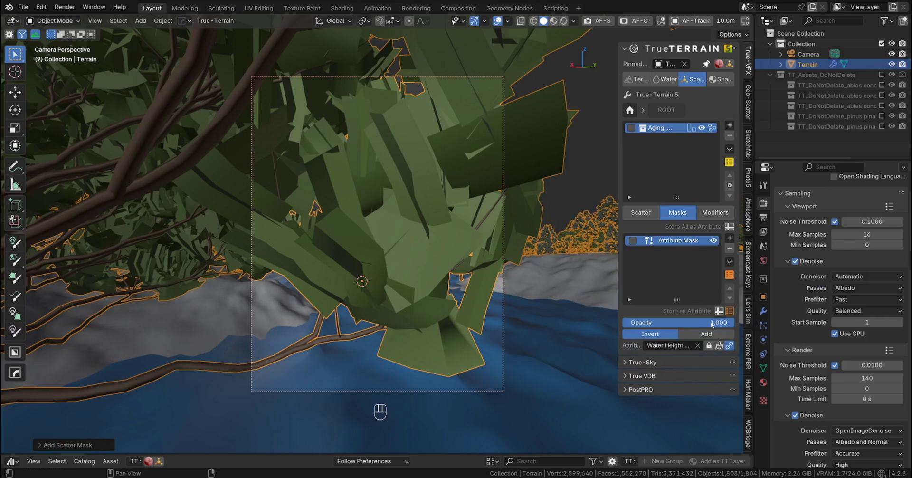
Set the seed beside the forest scatter amount to 3 to clear the trees blocking the camera view.
left_click(639, 213)
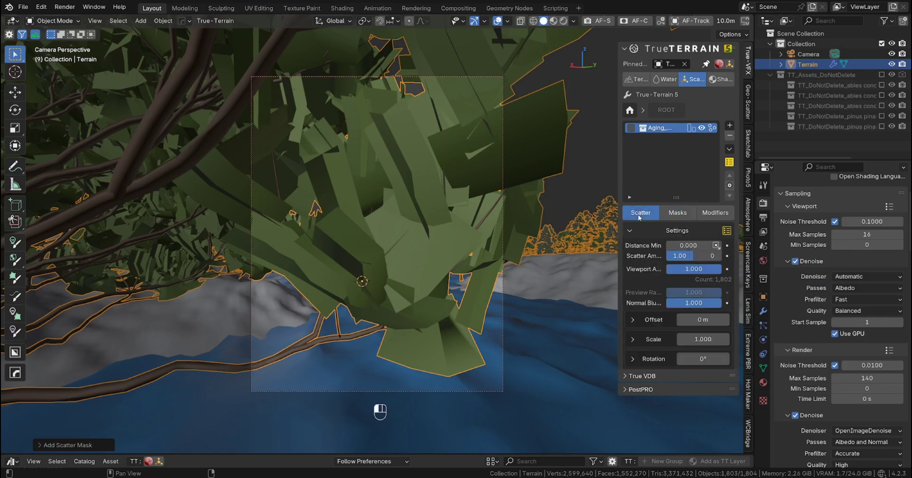
left_click(720, 257)
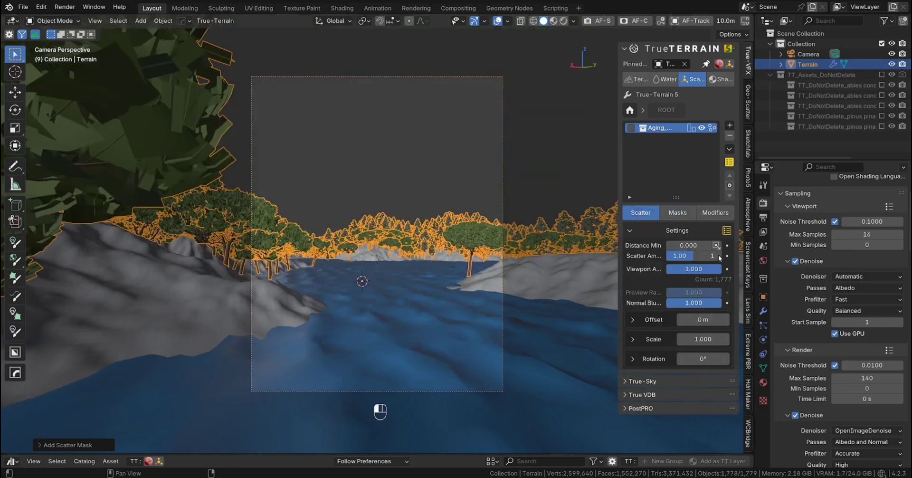
left_click(719, 257)
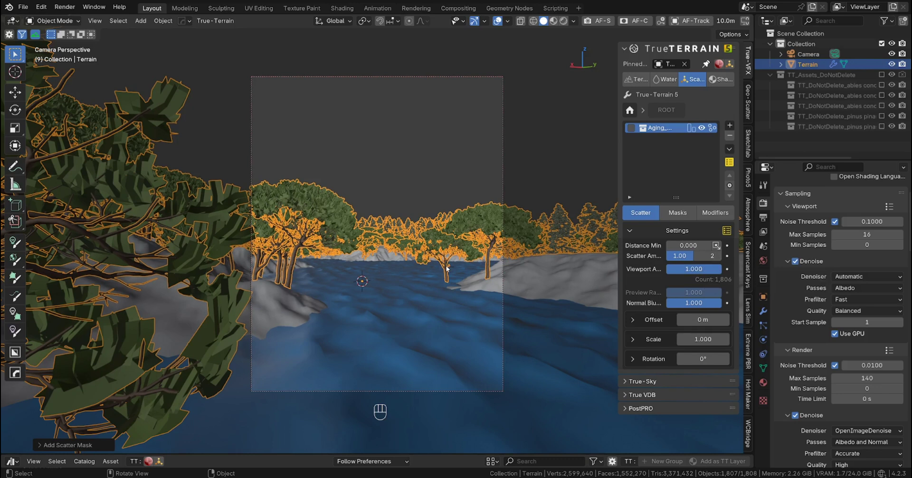
left_click(719, 256)
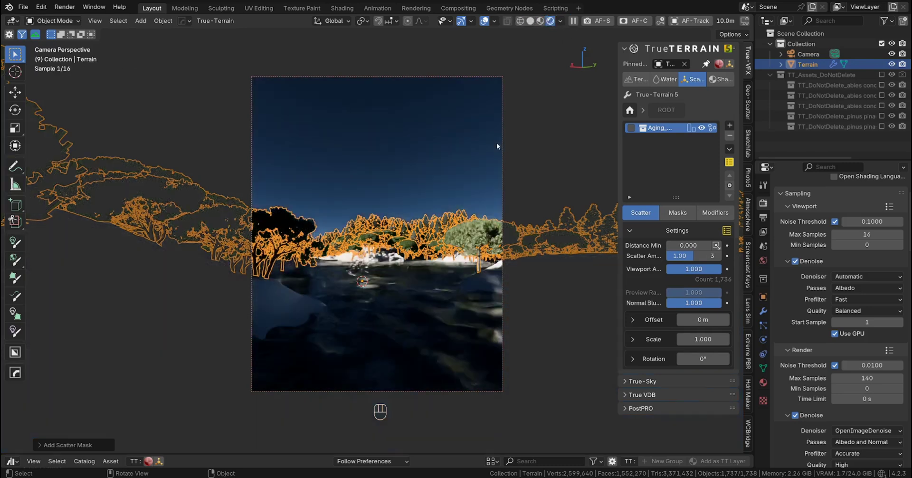
Turn off the ocean's geometry waves and switch the ocean's resolution mode to Adaptive.
left_click(665, 79)
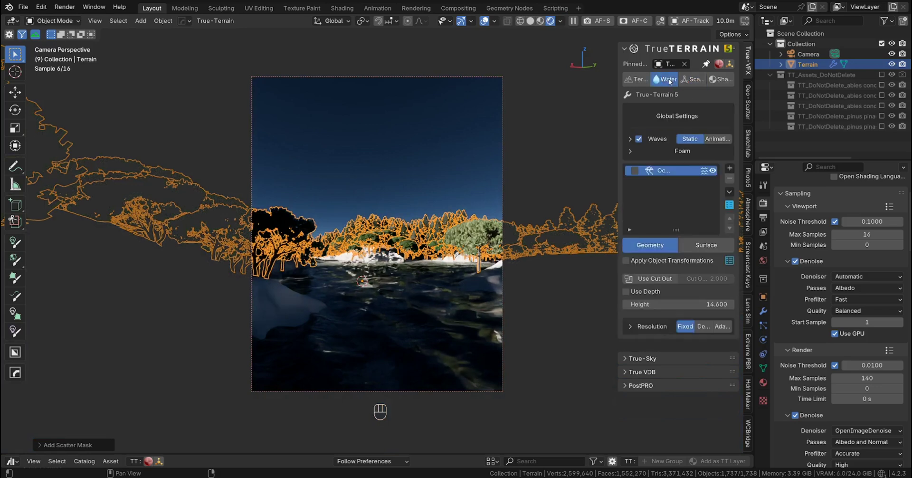
left_click(705, 247)
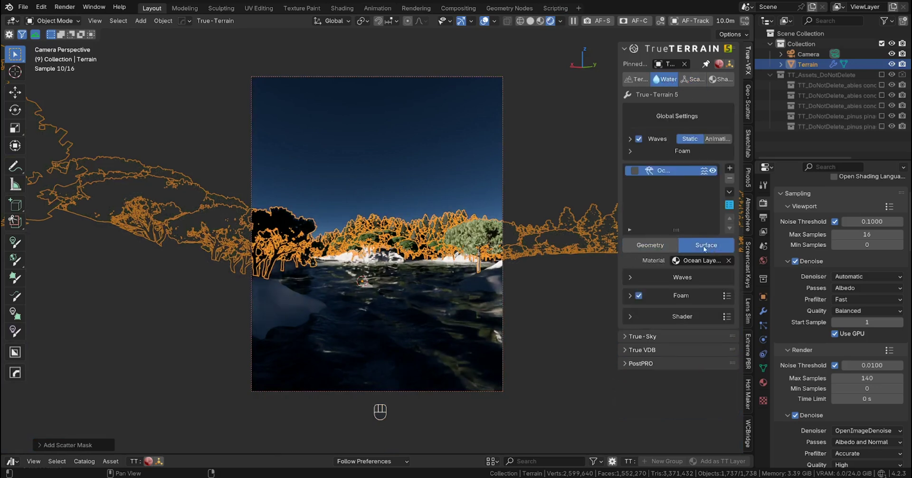
left_click(631, 278)
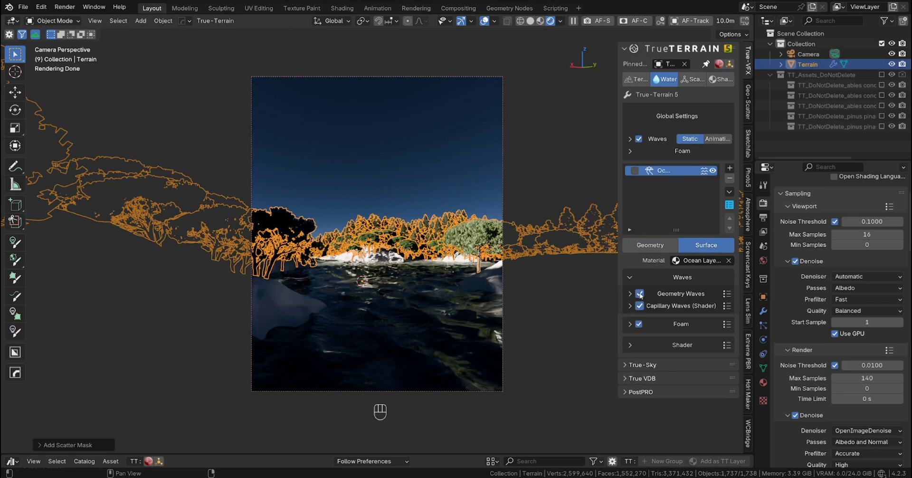
left_click(641, 296)
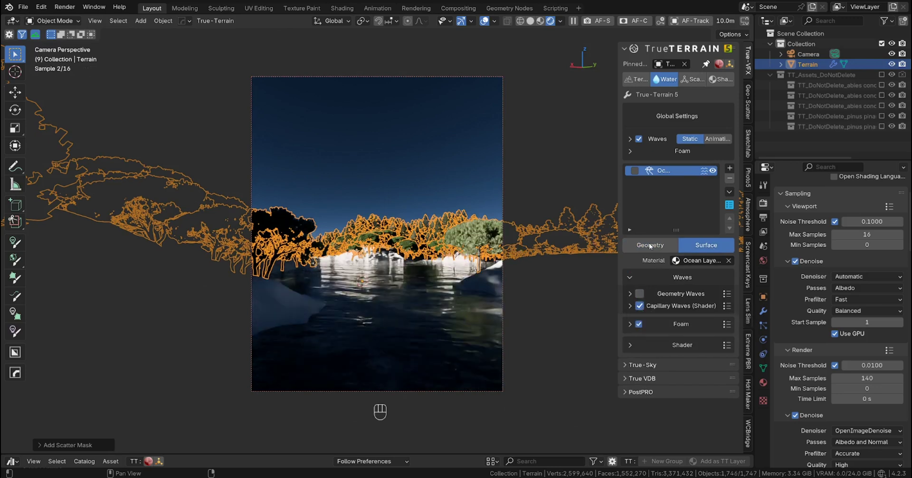
left_click(667, 245)
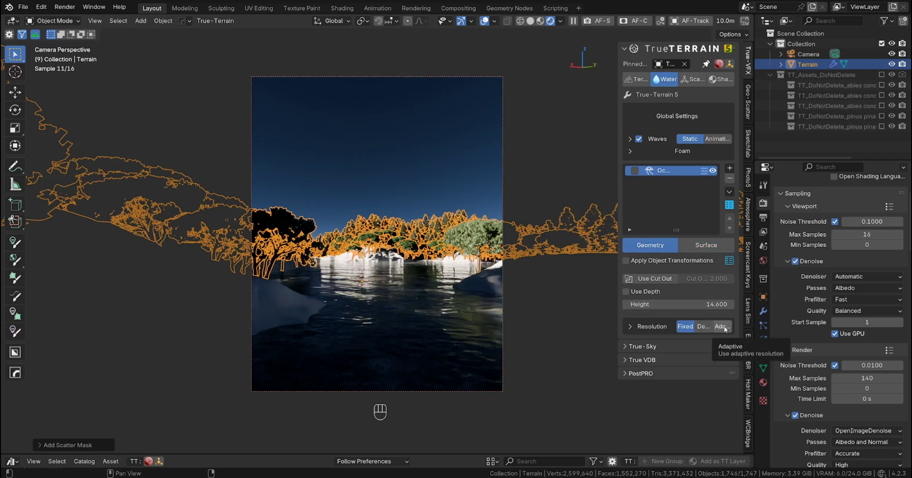
left_click(723, 327)
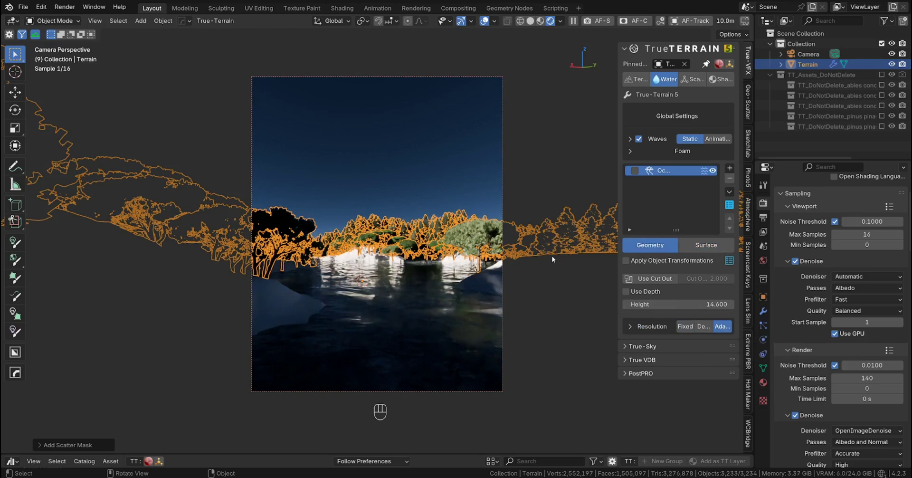
Create a terrain material using the Berg_Alpine02 multi-layer preset with the default root layer.
left_click(695, 80)
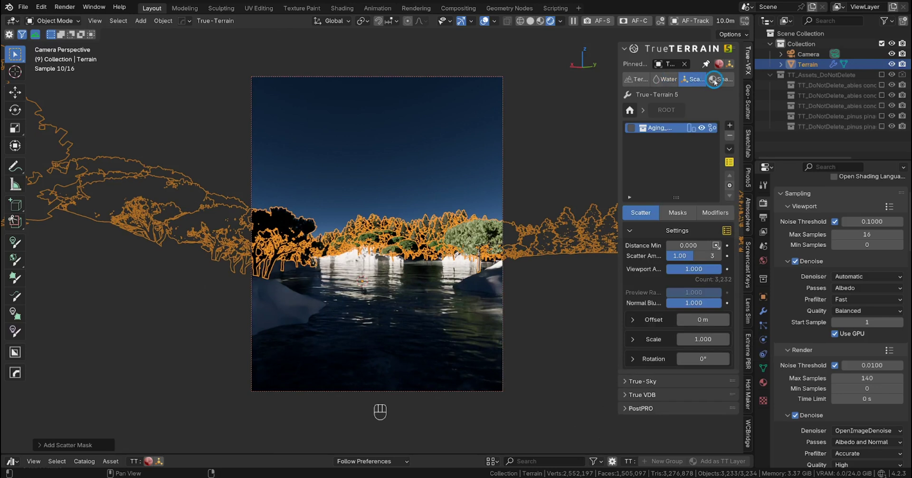
left_click(714, 79)
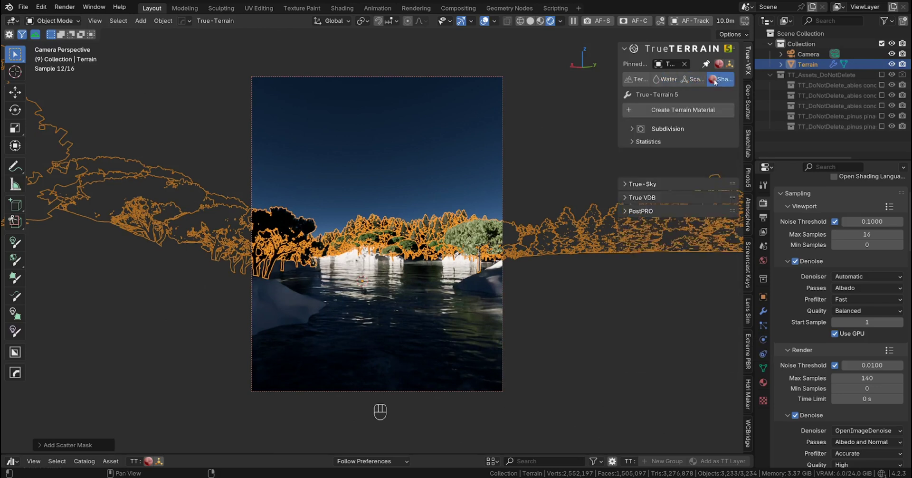
left_click(681, 111)
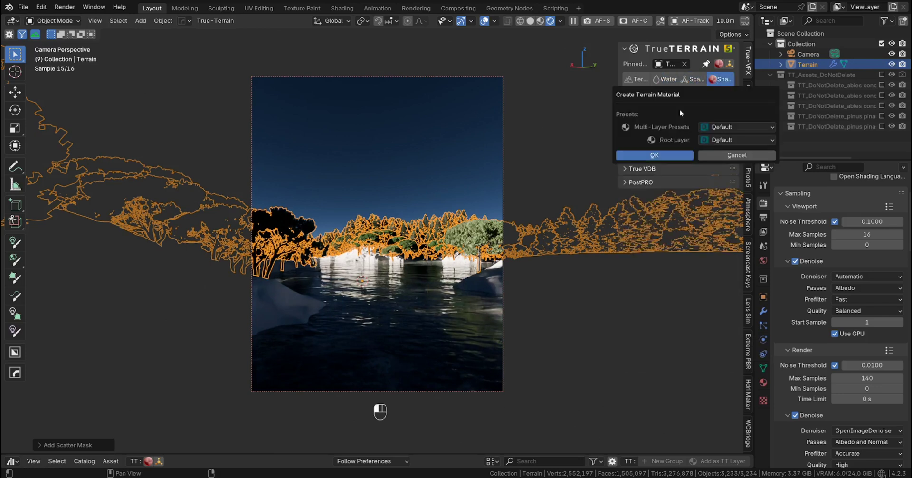
left_click(727, 128)
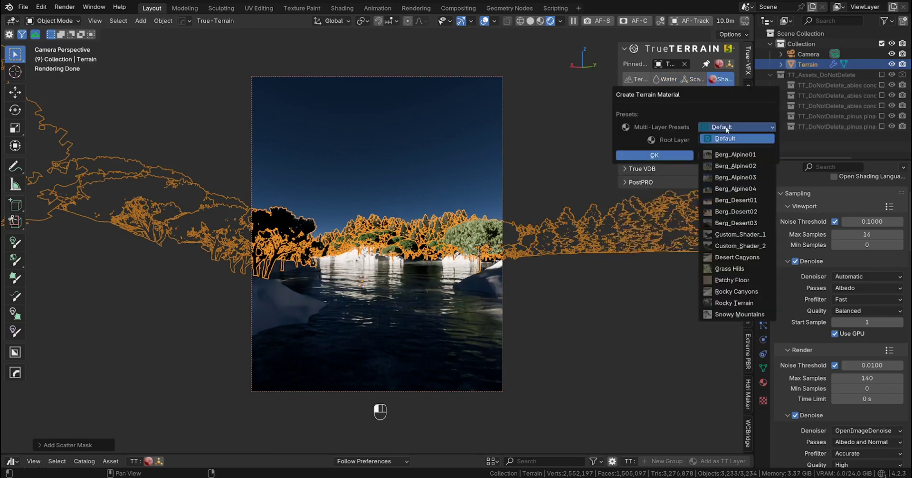
left_click(733, 166)
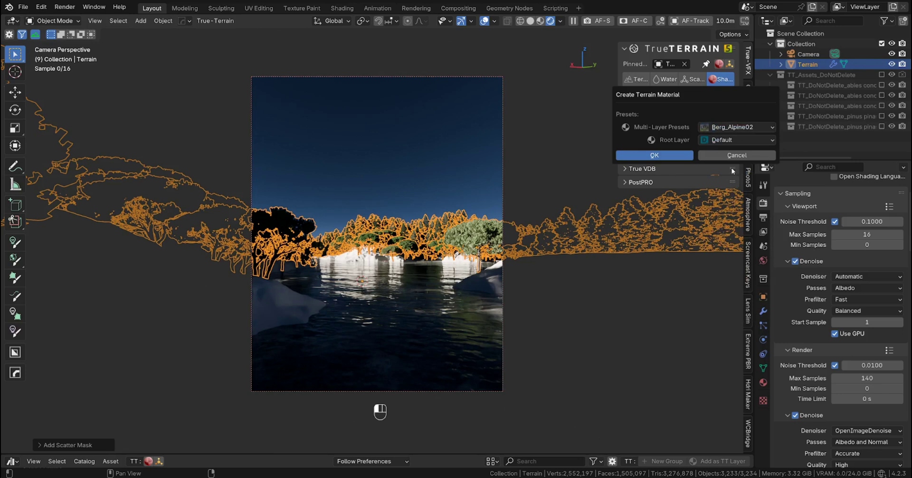
left_click(654, 155)
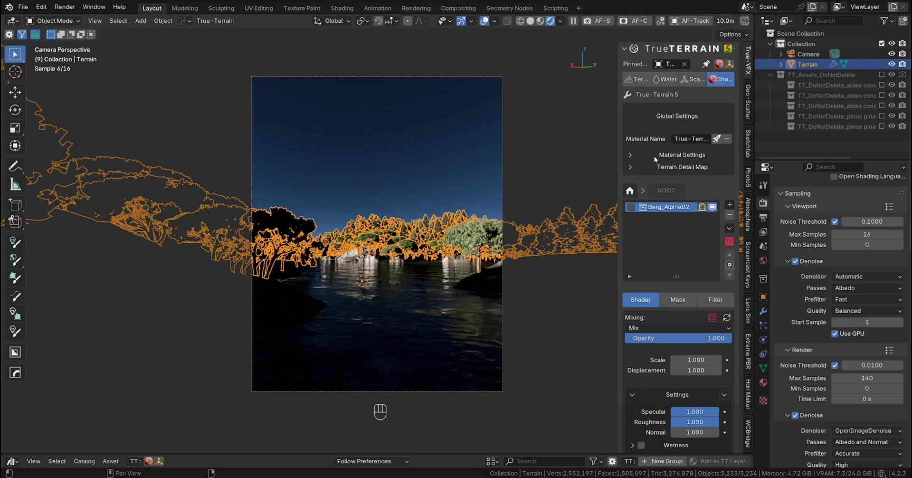
Deselect the terrain and set the world sky texture's sun rotation to 240°.
left_click(451, 158)
left_click(450, 156)
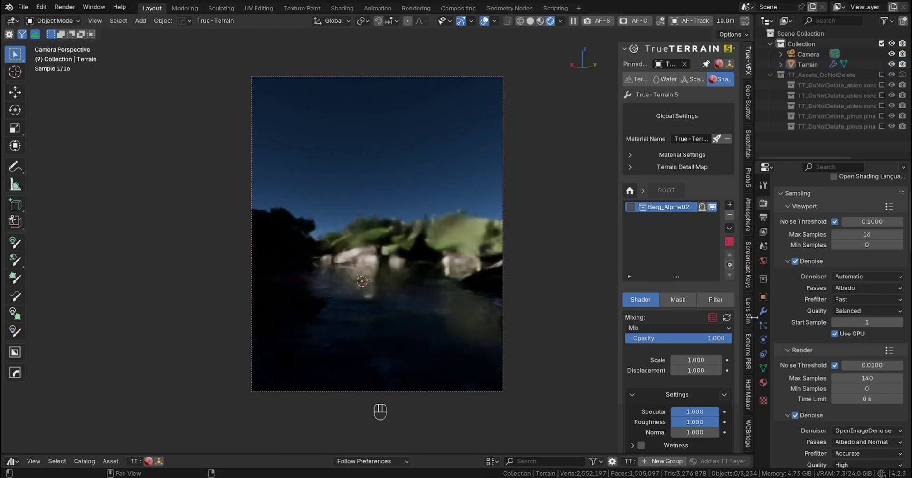
left_click(764, 260)
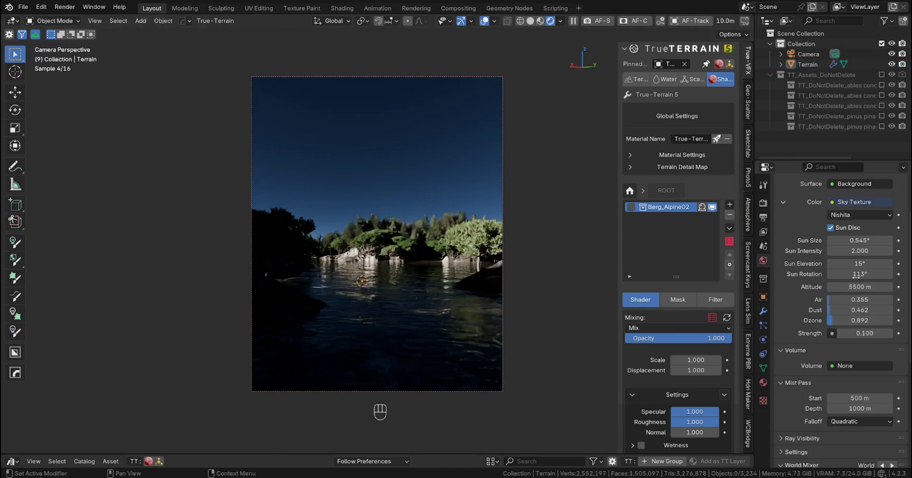
mouse_move(860, 274)
left_mouse_down()
mouse_move(911, 273)
mouse_move(860, 274)
left_mouse_up()
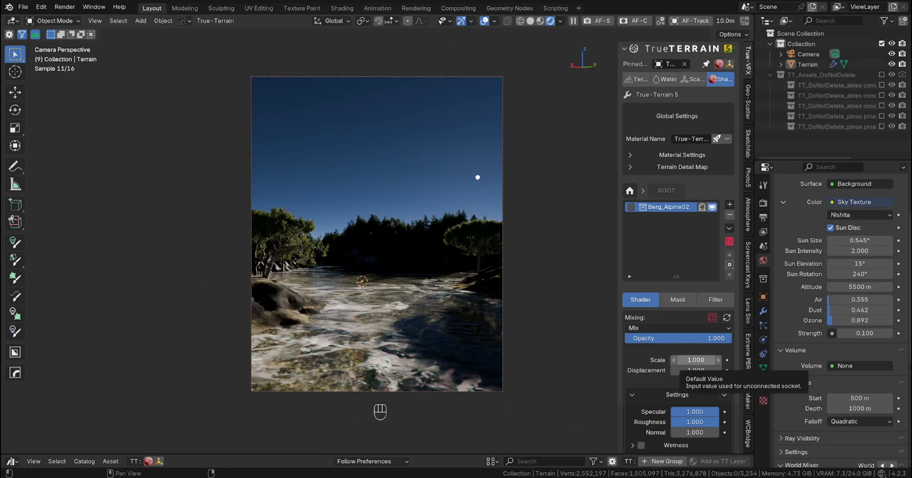
Try different scales for the Berg_Alpine02 shader layer and set its scale to 0.5.
left_click_drag(692, 359, 675, 360)
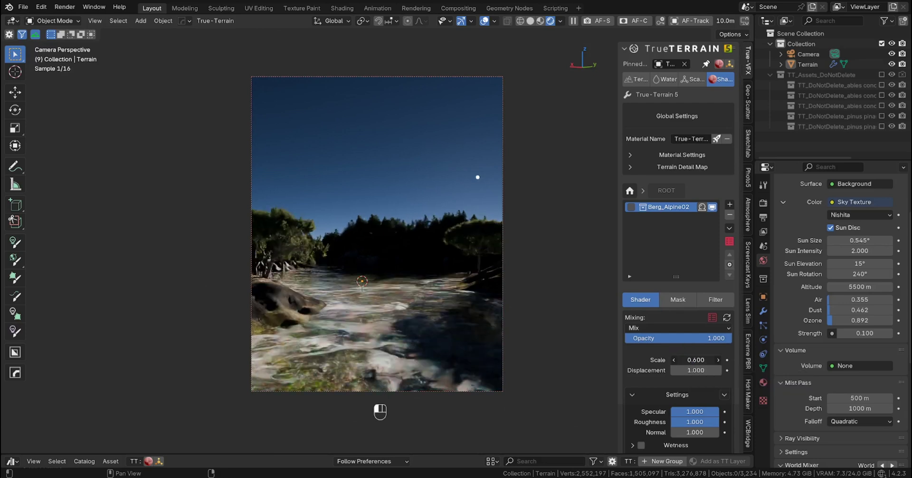
left_click_drag(674, 360, 752, 360)
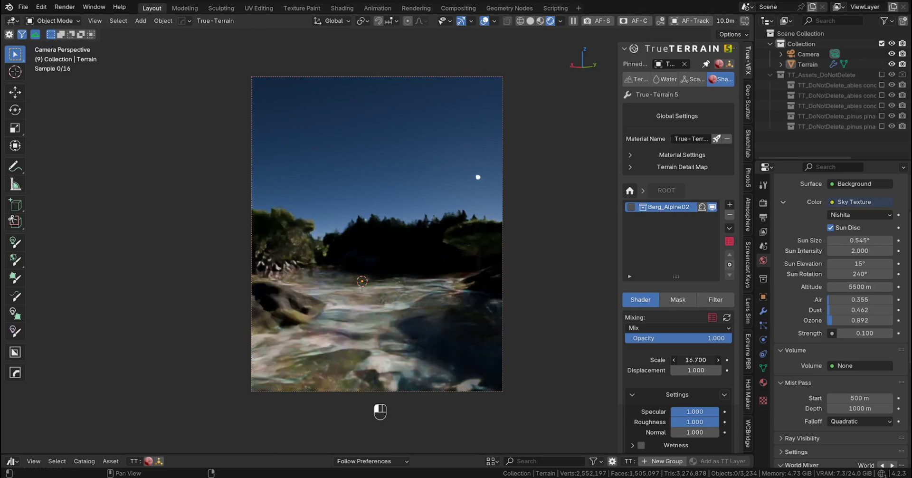
left_click(688, 360)
type("0.5")
key("Return")
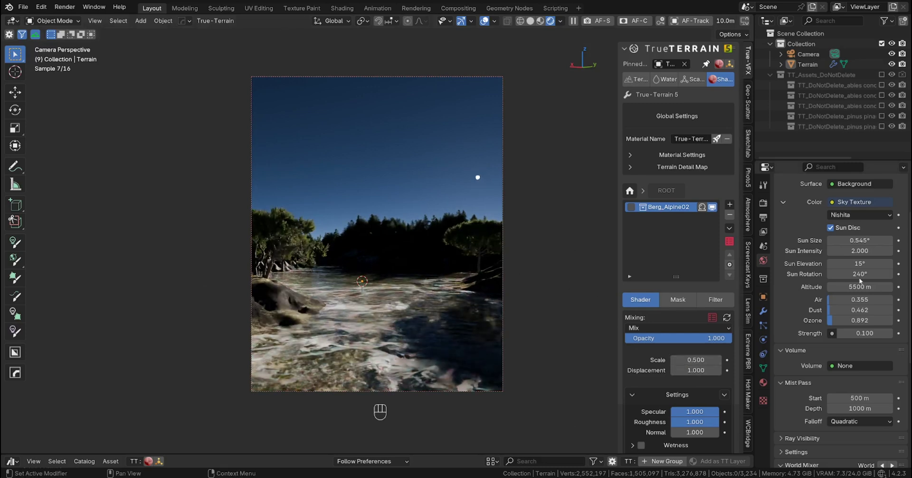
Set the sky texture's sun elevation to 27.2° and its sun rotation to 329°.
left_click_drag(860, 263, 879, 264)
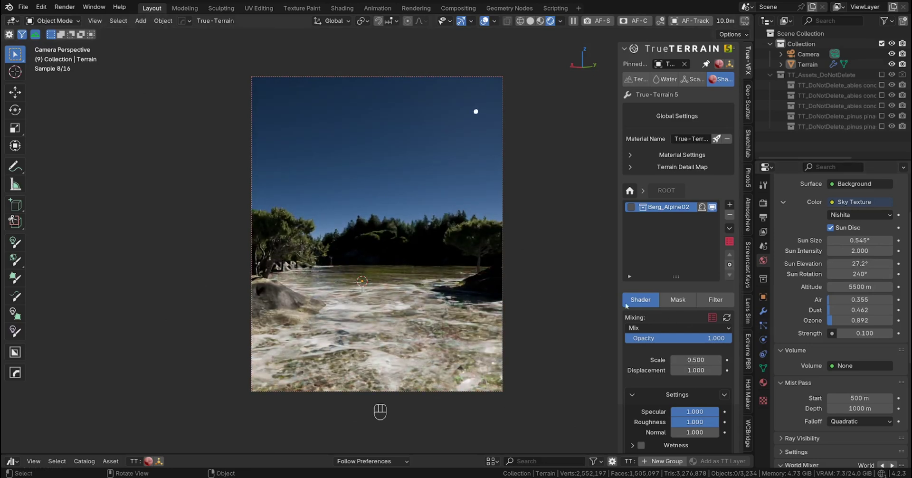
left_click_drag(859, 274, 911, 273)
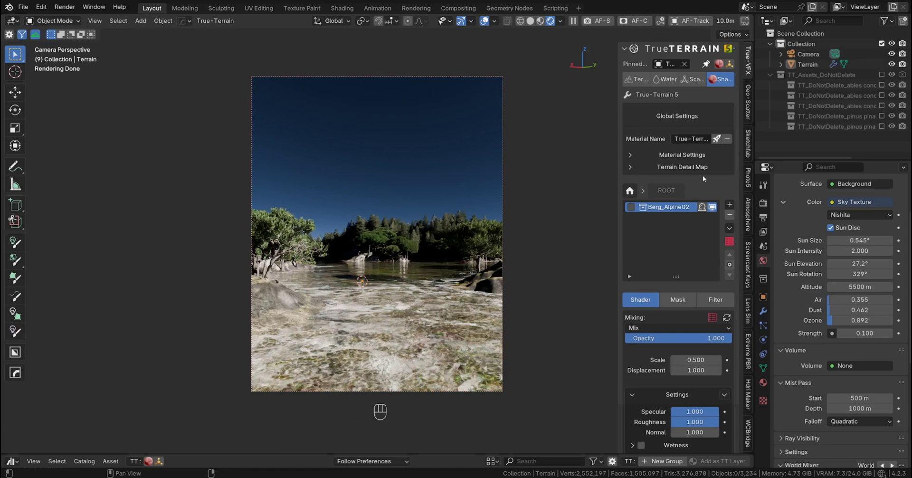
Apply the 02_Some foam preset to the ocean's surface and bring the remaining foam settings into view.
left_click(667, 80)
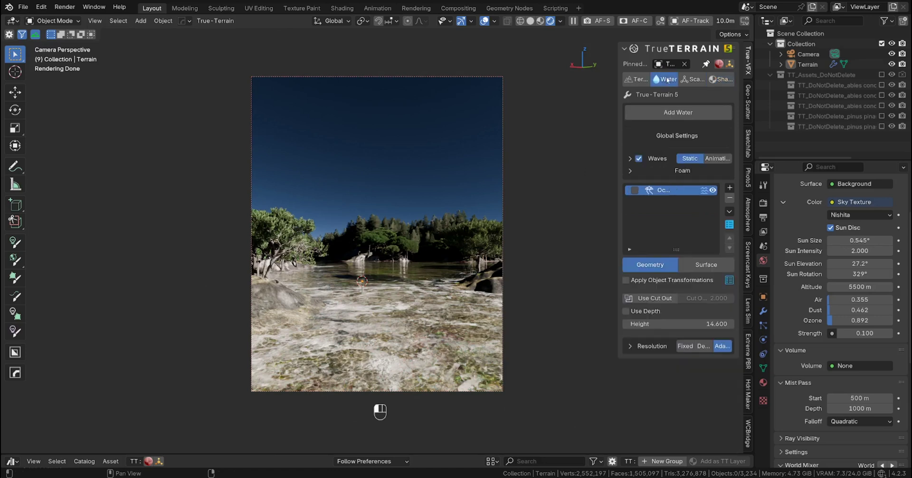
left_click(706, 265)
left_click(631, 343)
left_click(727, 344)
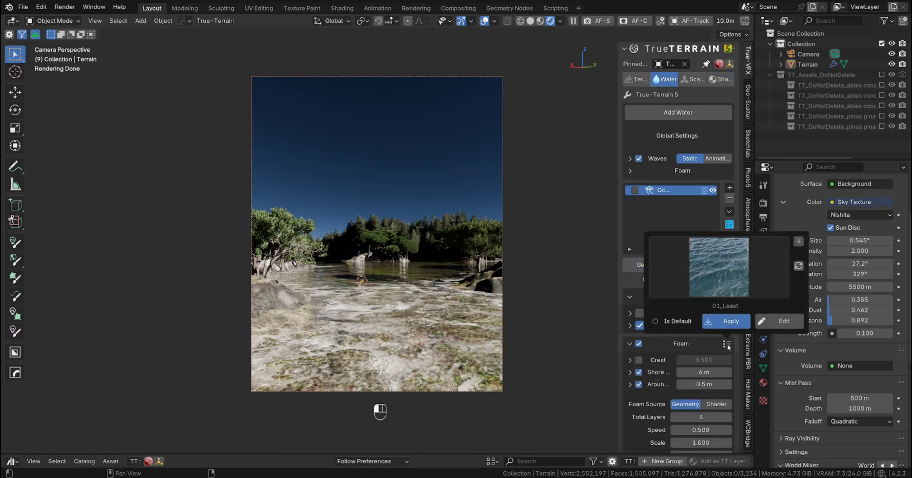
left_click(734, 280)
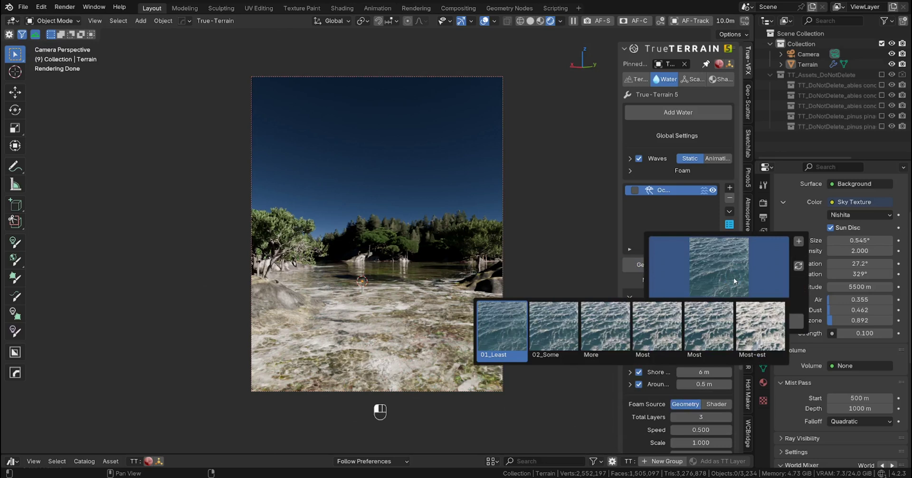
left_click(556, 340)
left_click(732, 323)
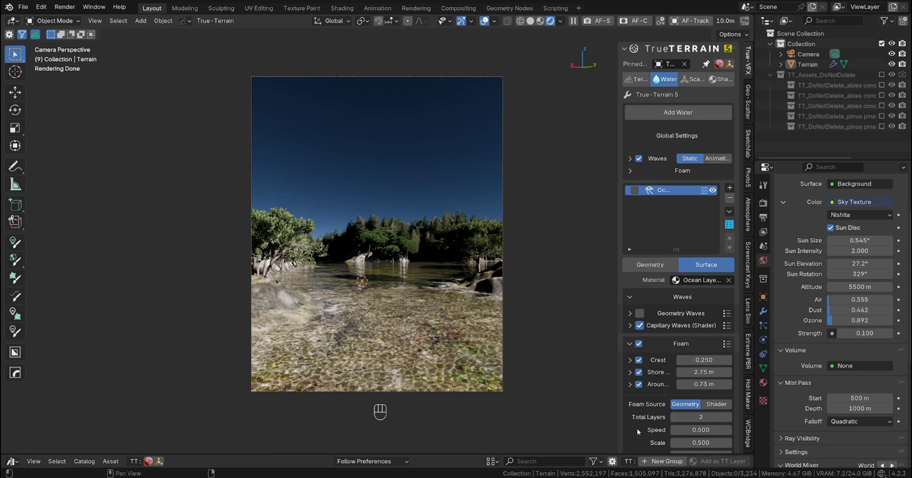
scroll(642, 418, "down", 1)
scroll(643, 414, "down", 4)
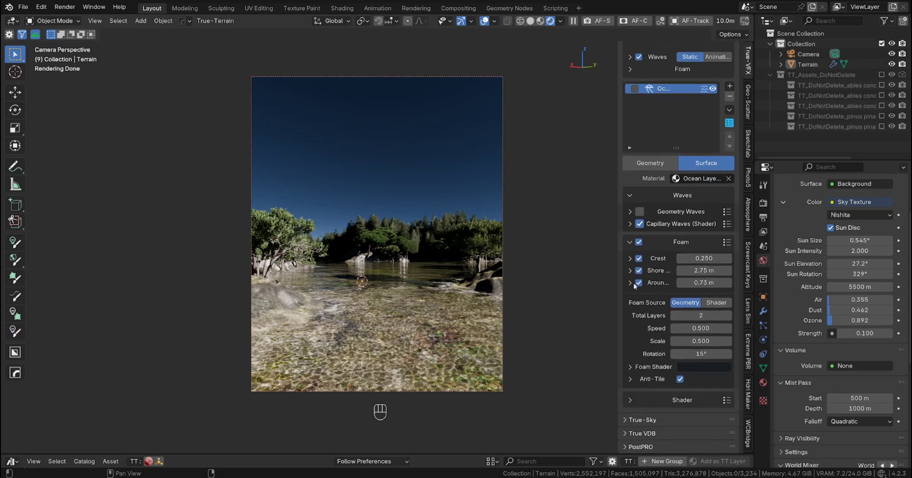
Apply the Dark Blue volume preset to the ocean's shader.
left_click(631, 401)
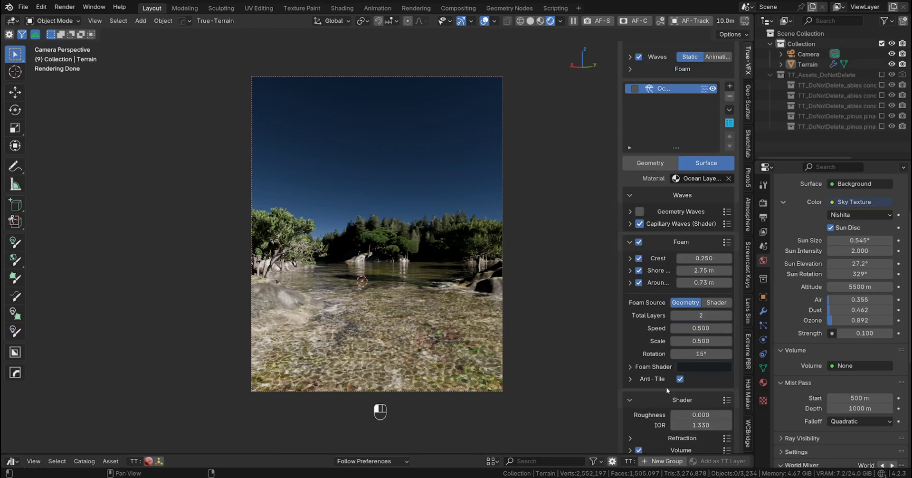
scroll(666, 388, "down", 2)
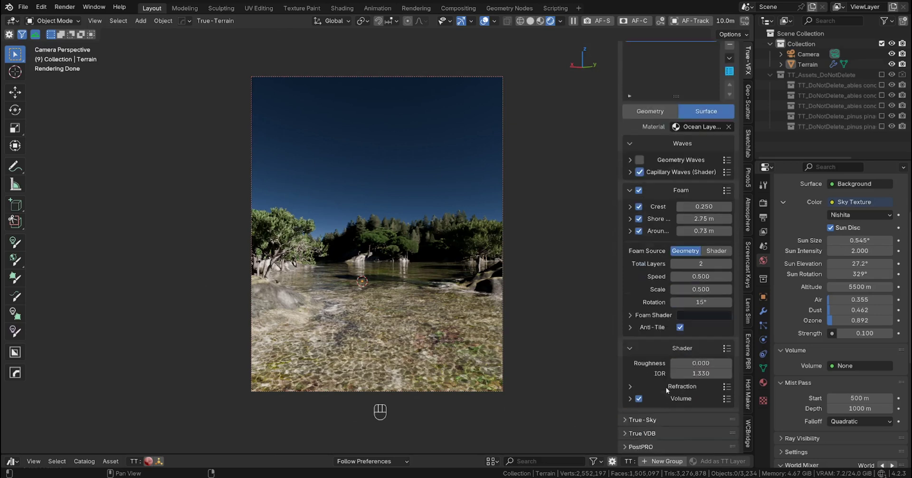
left_click(726, 399)
left_click(728, 335)
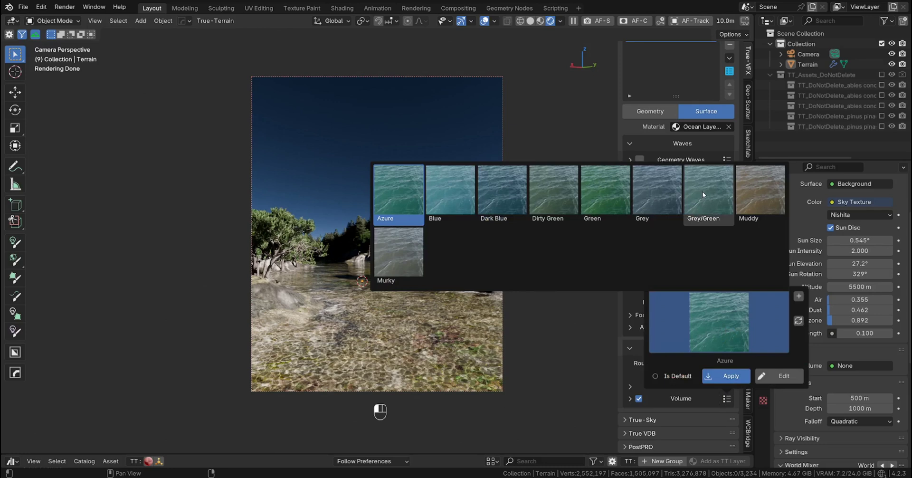
left_click(508, 205)
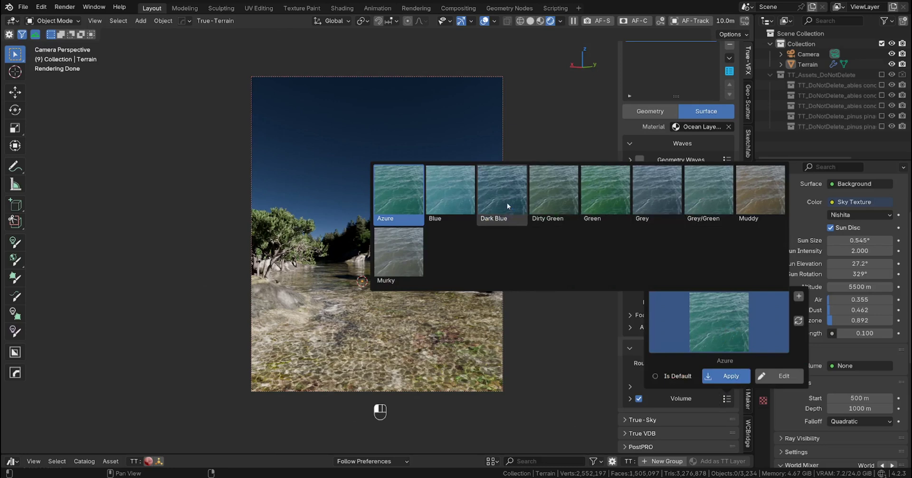
left_click(726, 376)
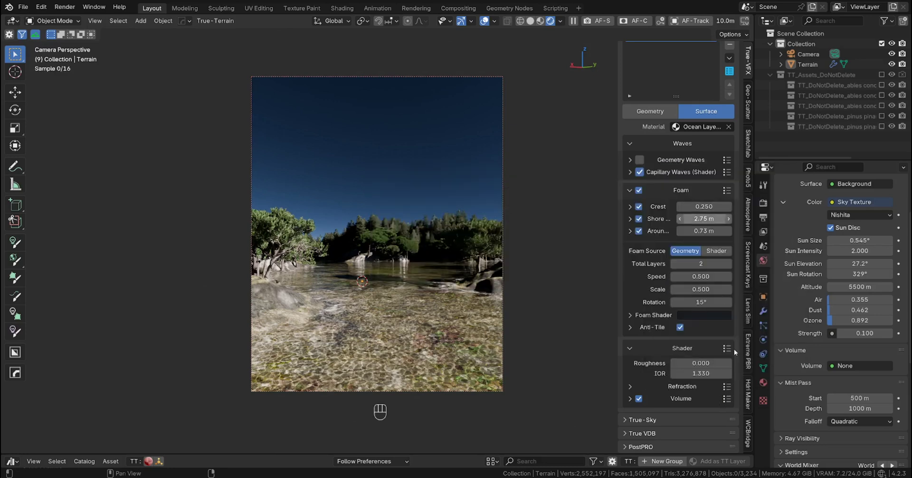
left_click(727, 399)
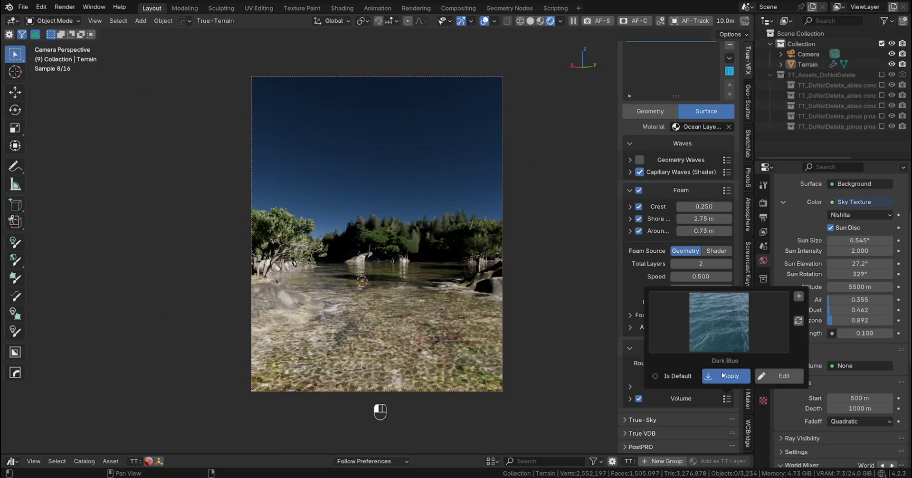
left_click(722, 376)
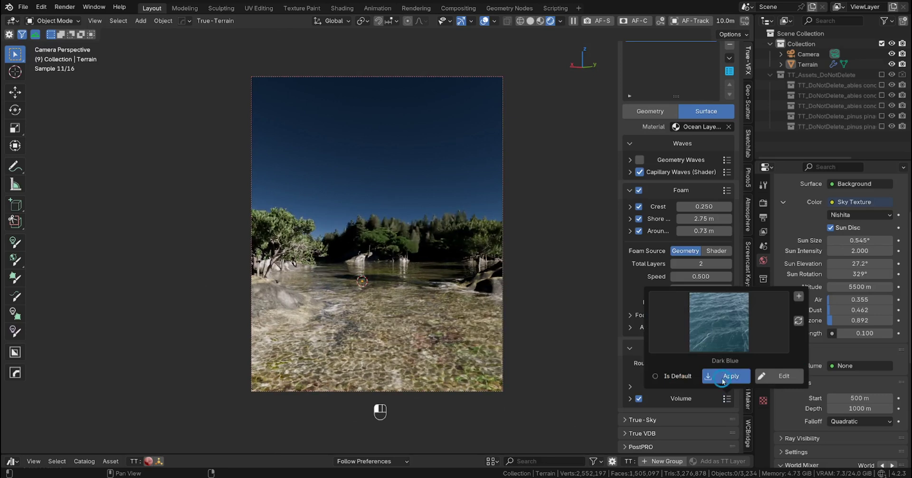
Set the ocean shader's volume absorption to 9.9 and lower its volume scatter.
left_click(629, 399)
scroll(674, 400, "down", 1)
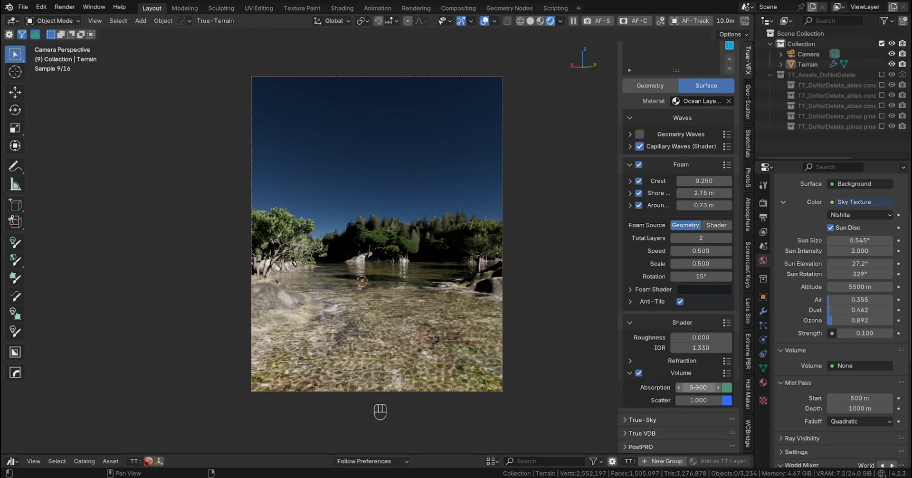
left_click_drag(696, 387, 736, 387)
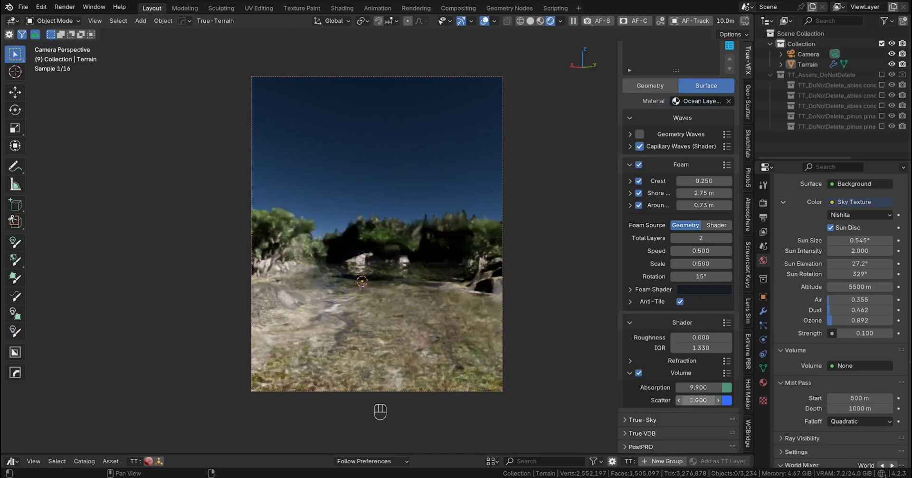
key("BackSpace")
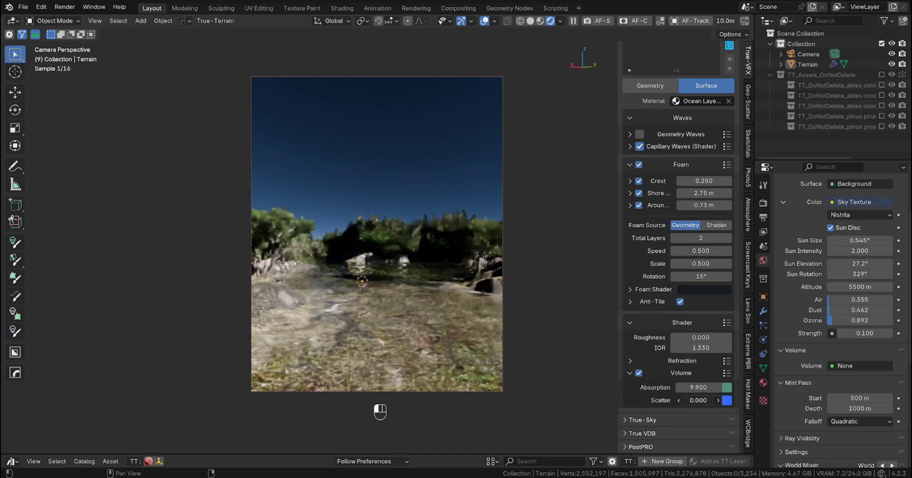
mouse_move(698, 400)
left_mouse_down()
mouse_move(741, 400)
mouse_move(698, 401)
left_mouse_up()
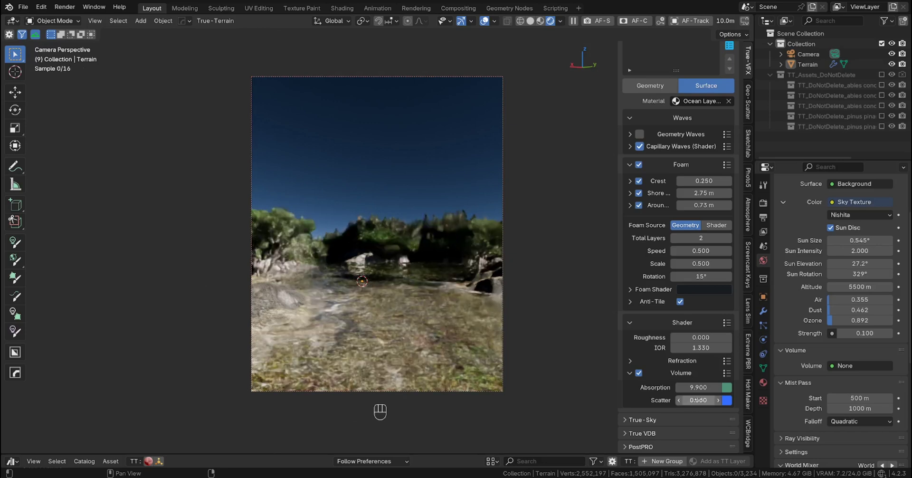
Set the ocean shader's refraction caustics to 1.9 and its dispersion to about 0.051.
left_click(631, 361)
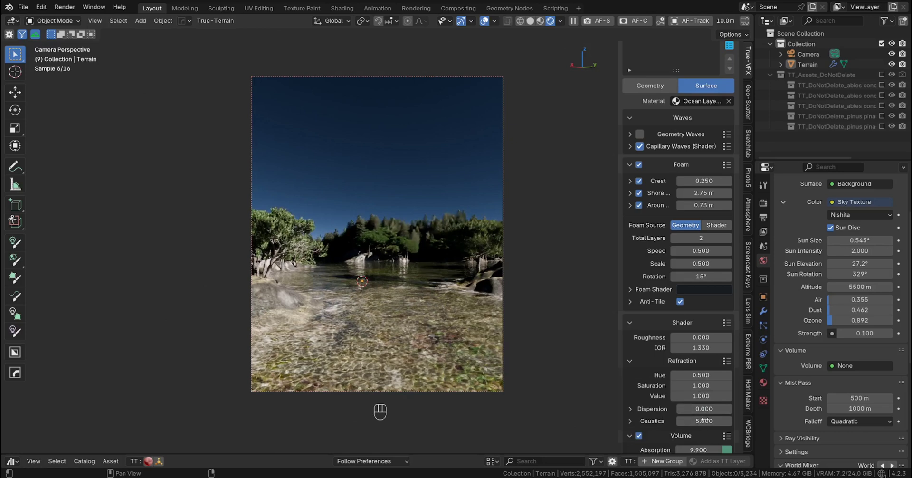
mouse_move(704, 421)
left_mouse_down()
mouse_move(688, 422)
mouse_move(704, 421)
left_mouse_up()
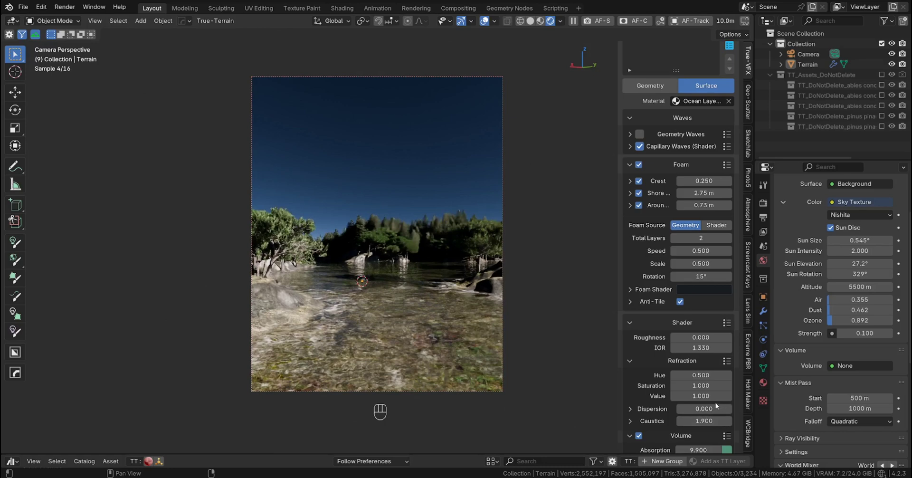
left_click_drag(702, 411, 710, 411)
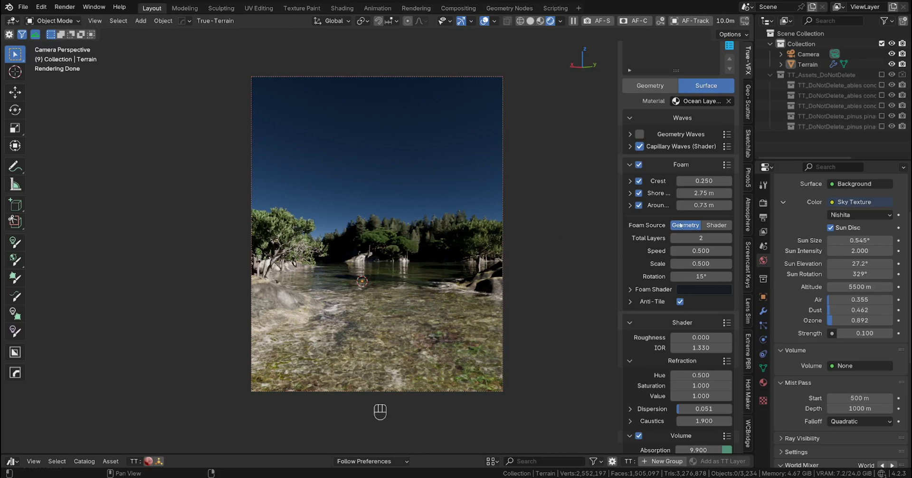
Remove the Berg_Alpine02 layer from the terrain's shader layers.
scroll(697, 190, "up", 8)
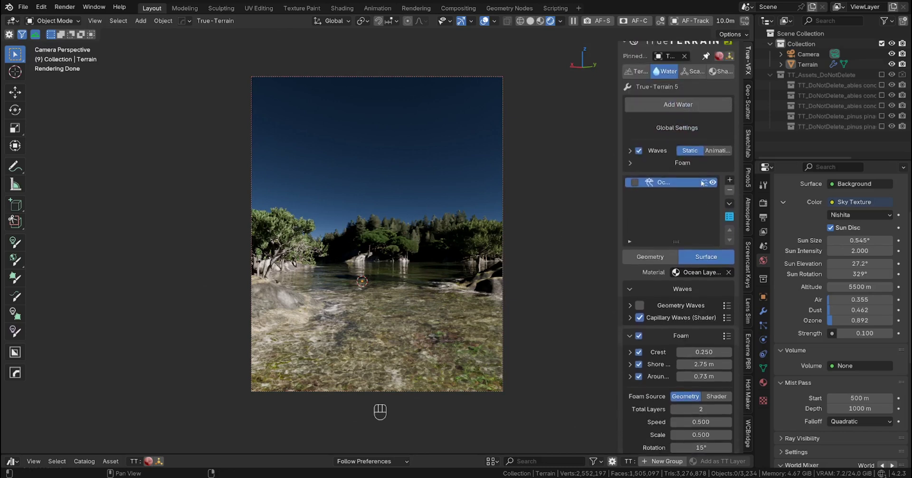
scroll(700, 183, "up", 1)
left_click(724, 80)
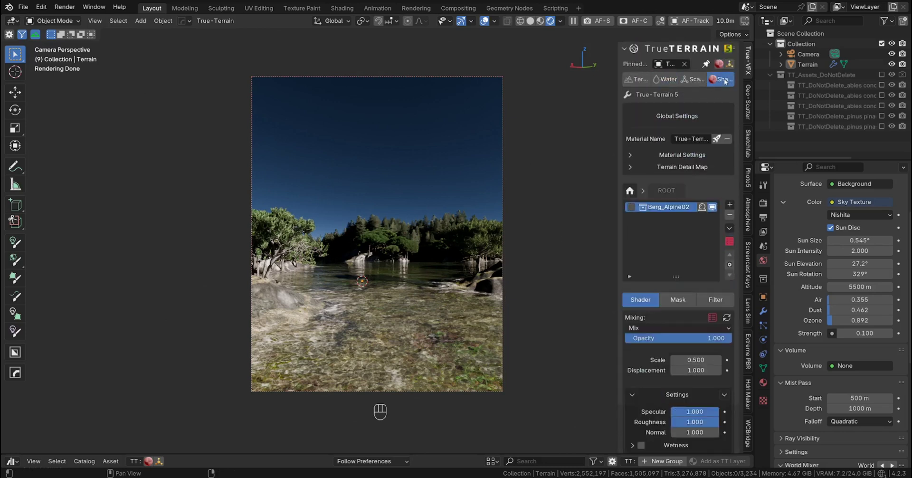
left_click(731, 217)
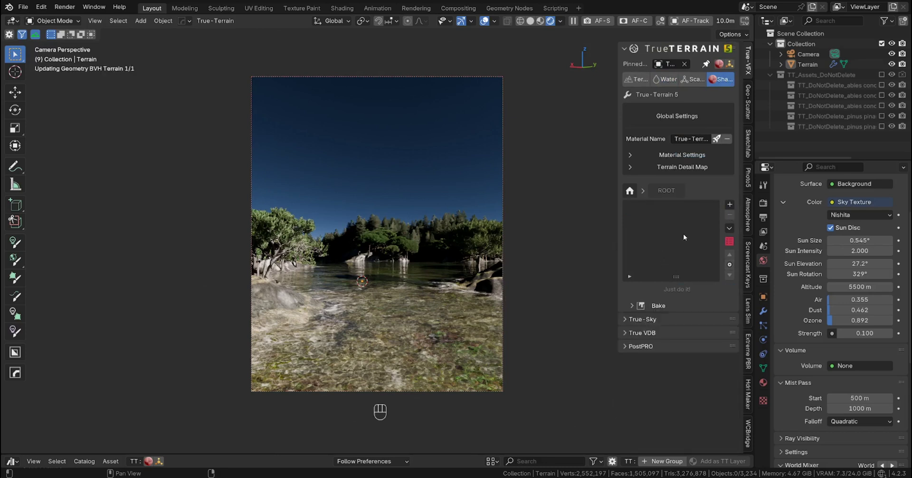
Apply the Berg_Desert02 shader preset to the terrain as a trial material.
left_click(730, 243)
left_click(725, 175)
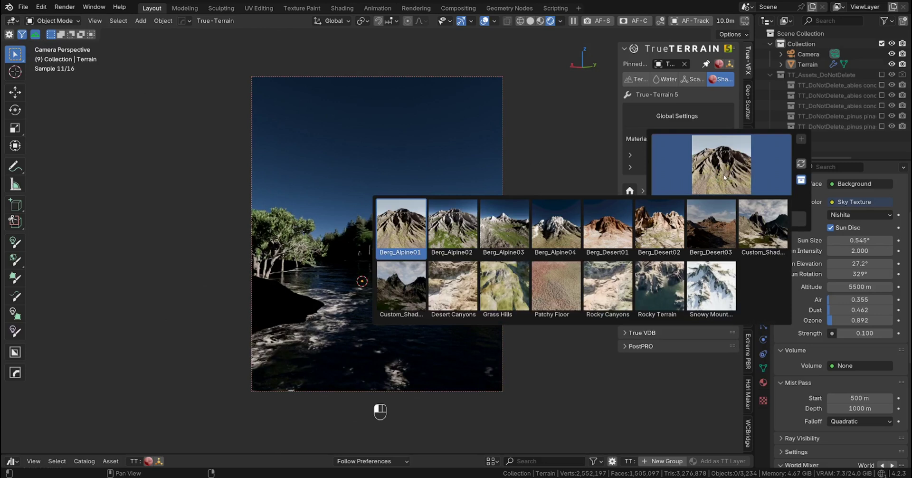
left_click(659, 236)
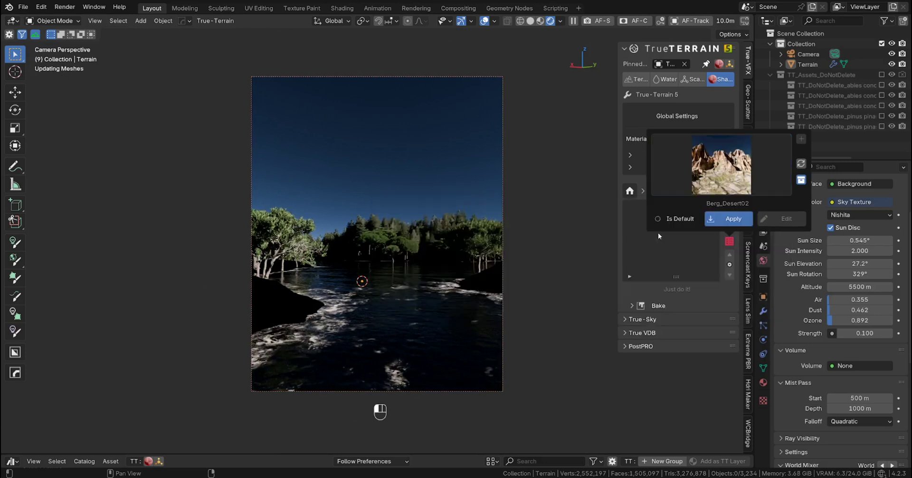
left_click(726, 220)
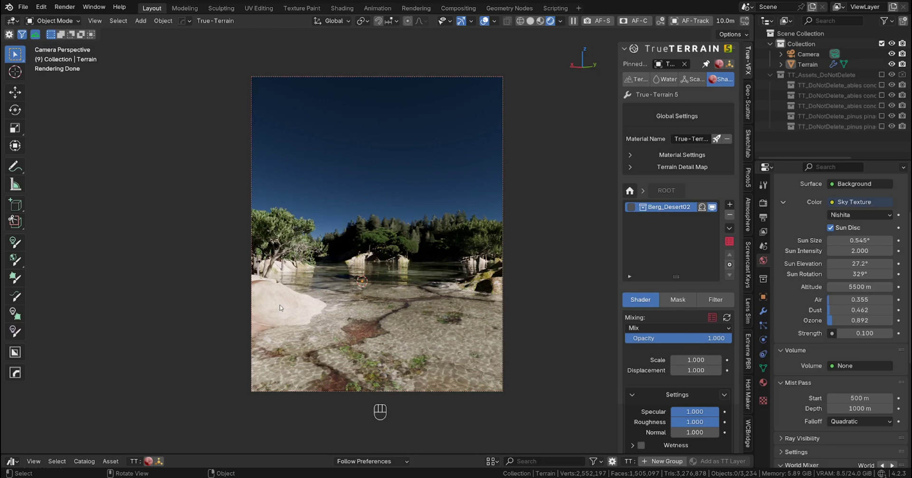
Try the Berg_Alpine03 shader preset on the terrain and remove both the Berg_Alpine03 and Berg_Desert02 layers.
left_click(730, 242)
left_click(737, 205)
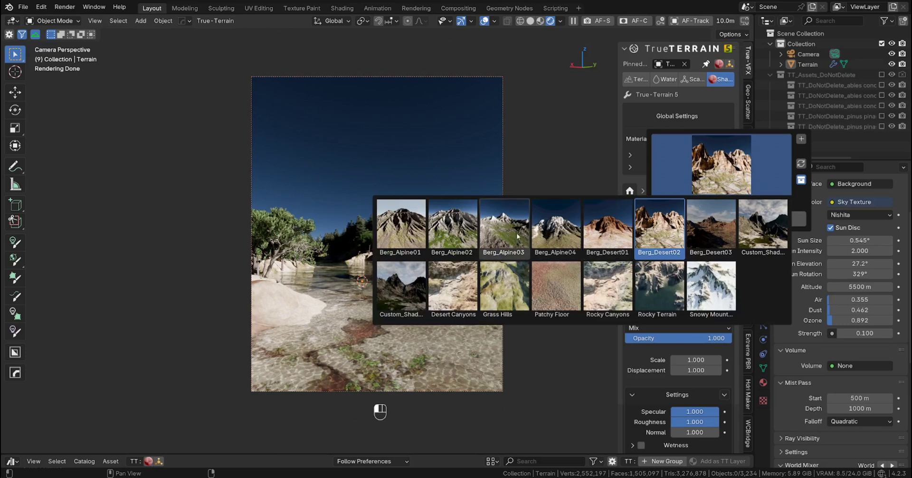
left_click(504, 225)
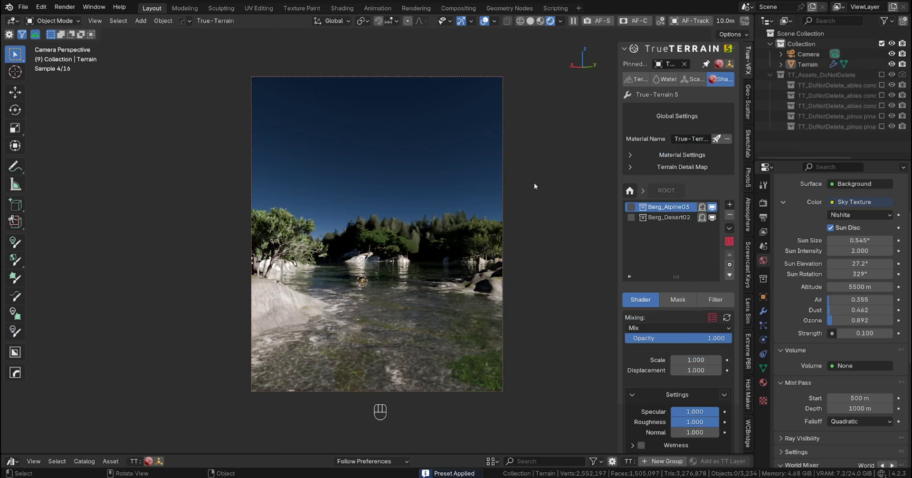
left_click(729, 216)
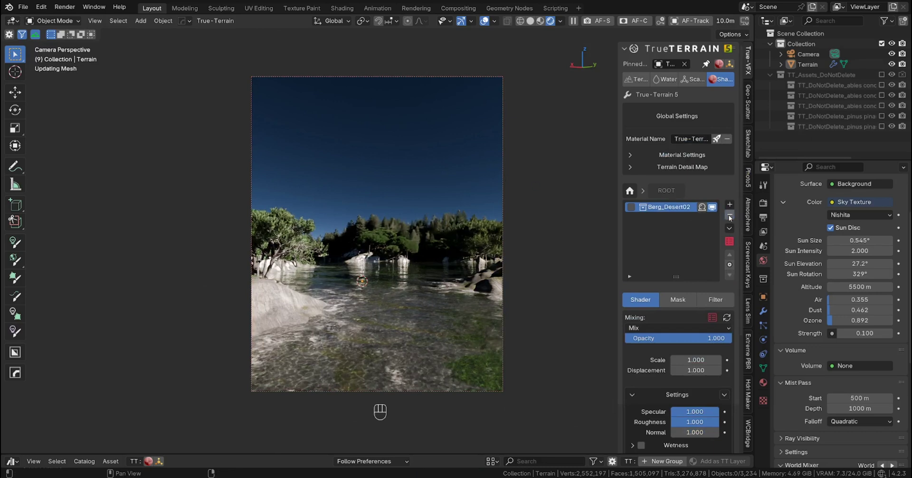
left_click(729, 216)
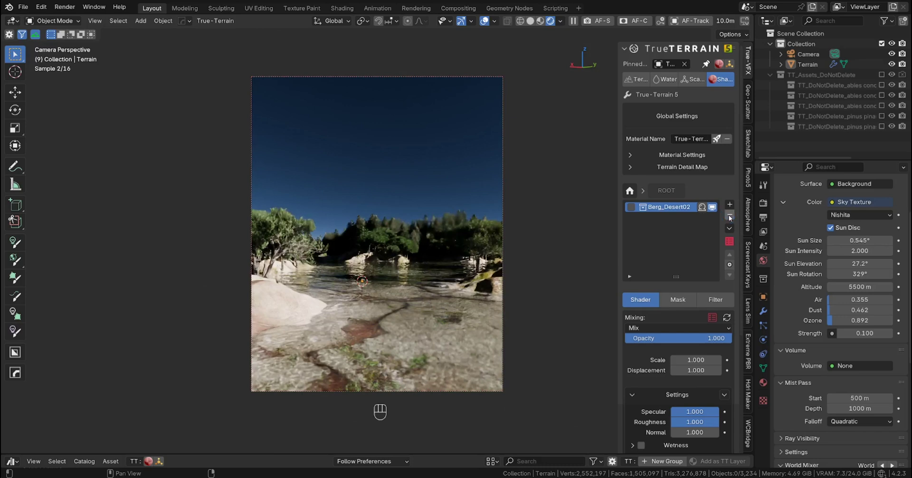
Apply the second custom shader preset, the one listed before Desert Canyons, to the terrain.
left_click(730, 242)
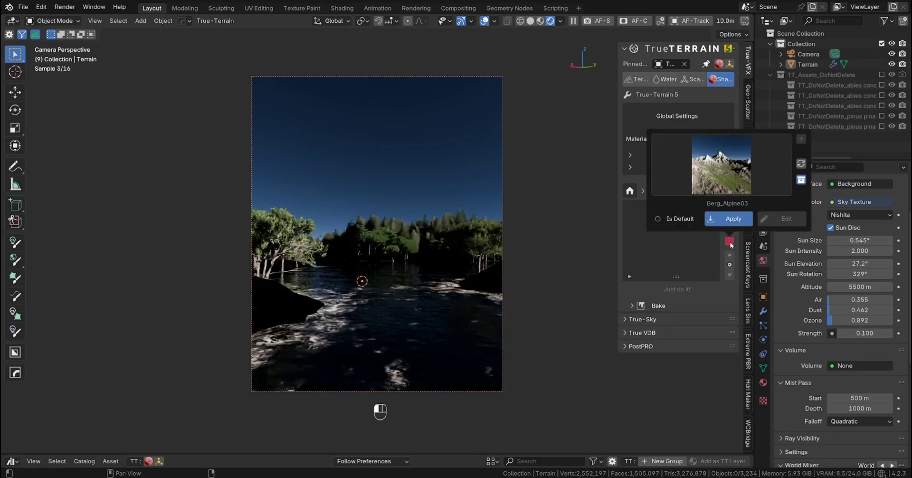
left_click(720, 176)
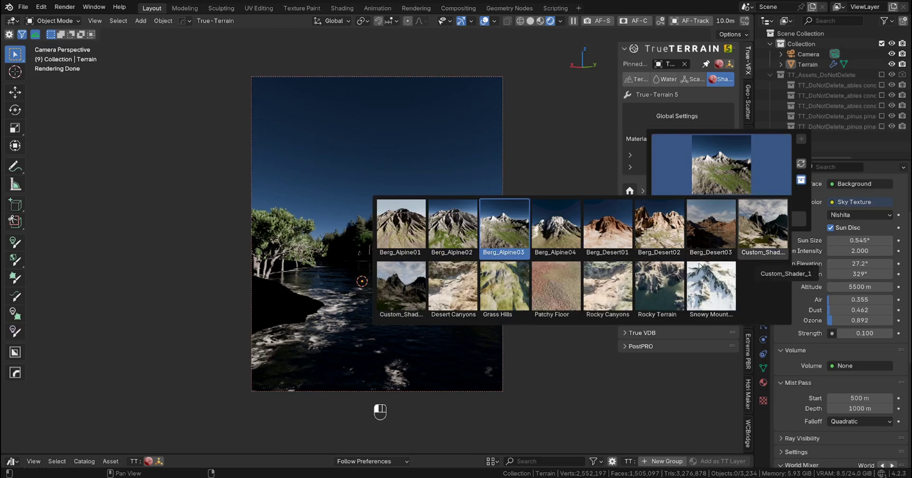
left_click(398, 289)
left_click(725, 221)
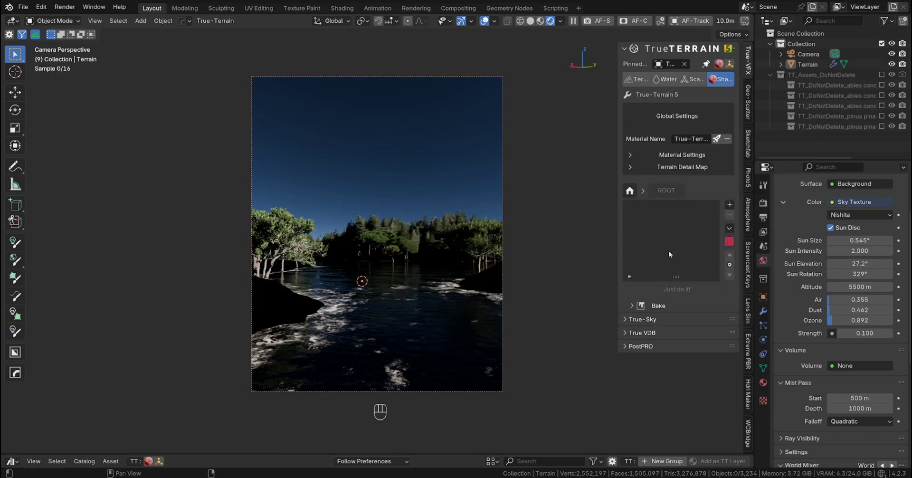
left_click(726, 224)
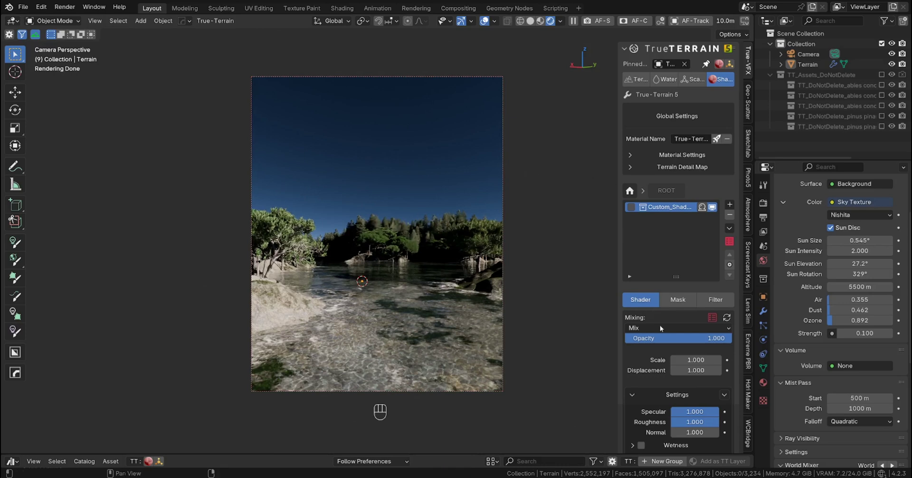
Try different scales for the custom terrain shader layer and set its scale to 3.1.
left_click_drag(691, 360, 708, 361)
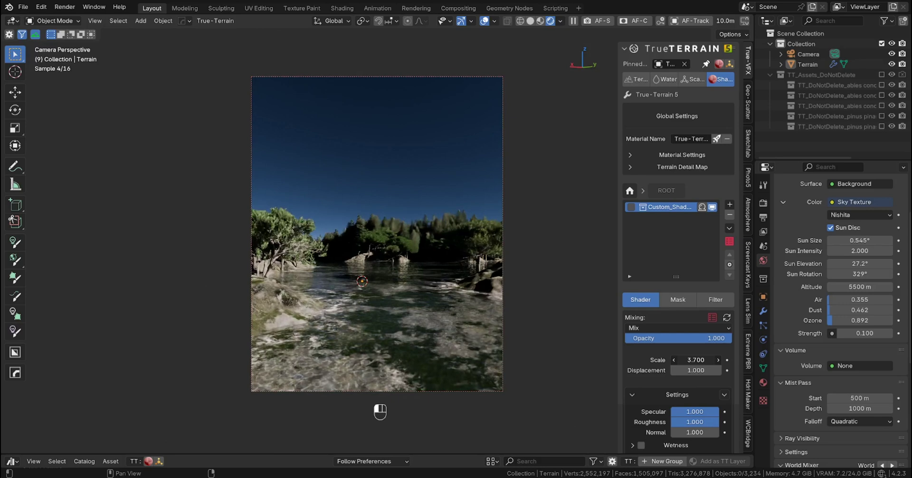
left_click_drag(696, 361, 681, 360)
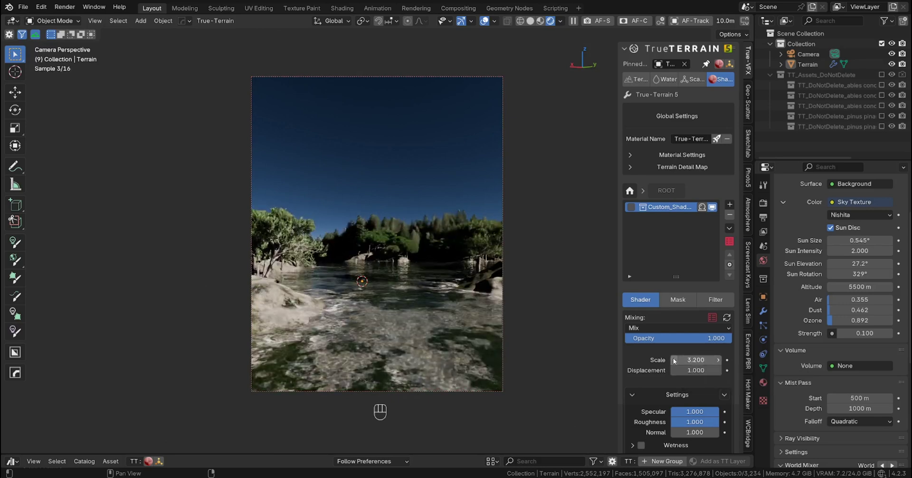
left_click(673, 362)
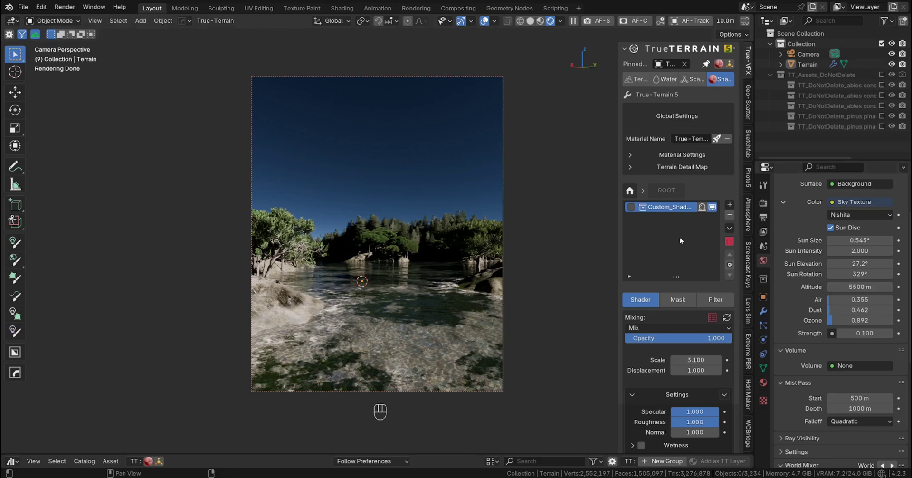
Add the Berg_TTGrass scatter preset to the terrain and switch the viewport to solid shading.
left_click(696, 80)
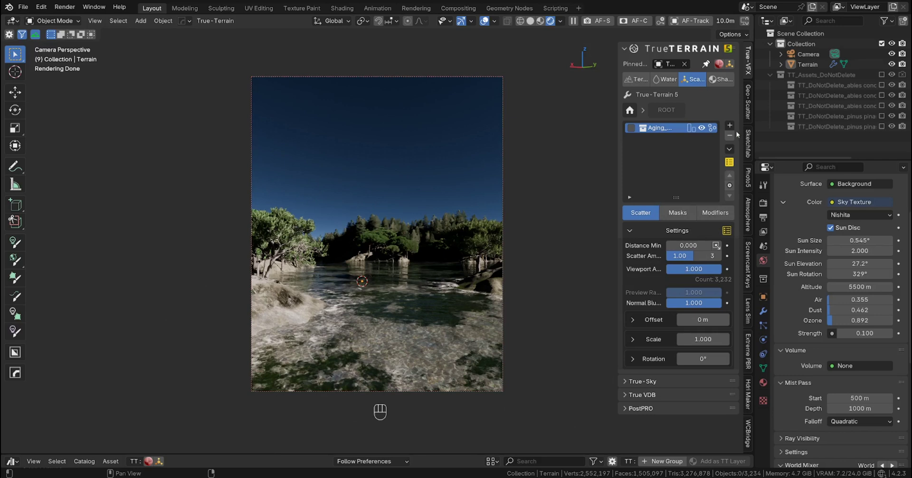
left_click(732, 167)
left_click(727, 199)
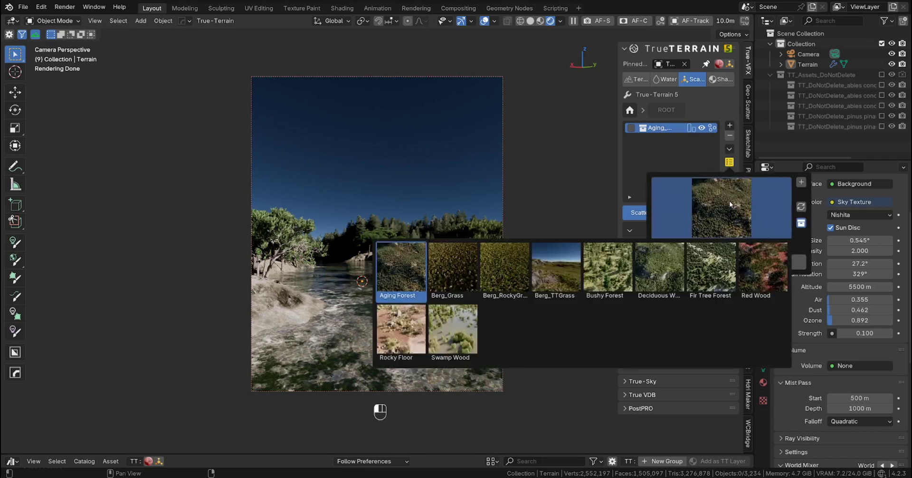
left_click(559, 277)
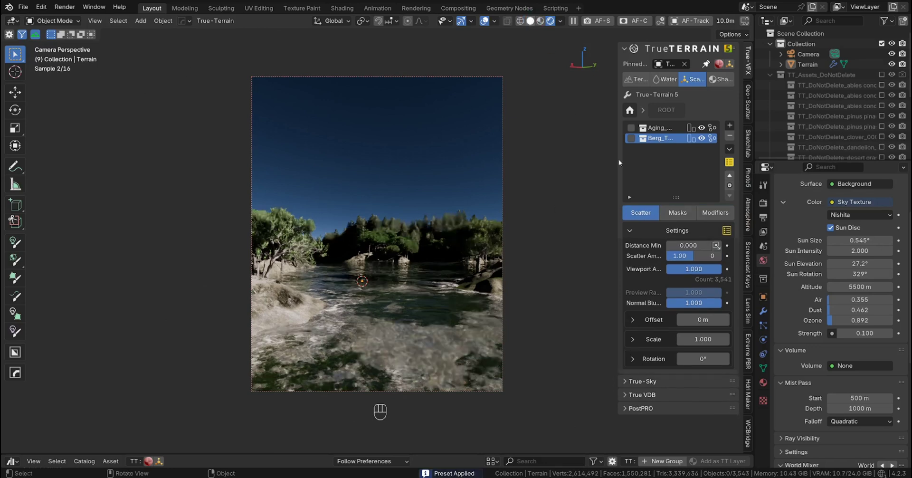
key("z")
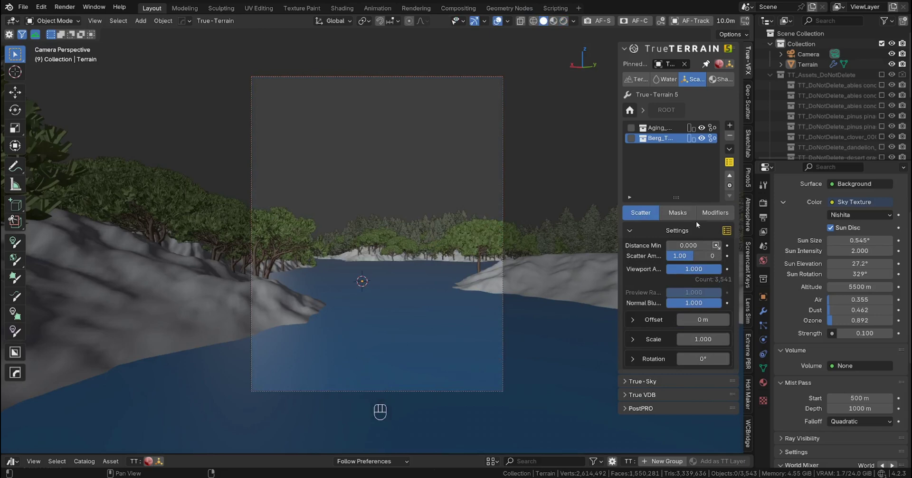
Add a Scatter Around mask to the Berg_TTGrass scatter layer, targeting the Aging_Forest layer.
left_click(683, 213)
left_click(729, 239)
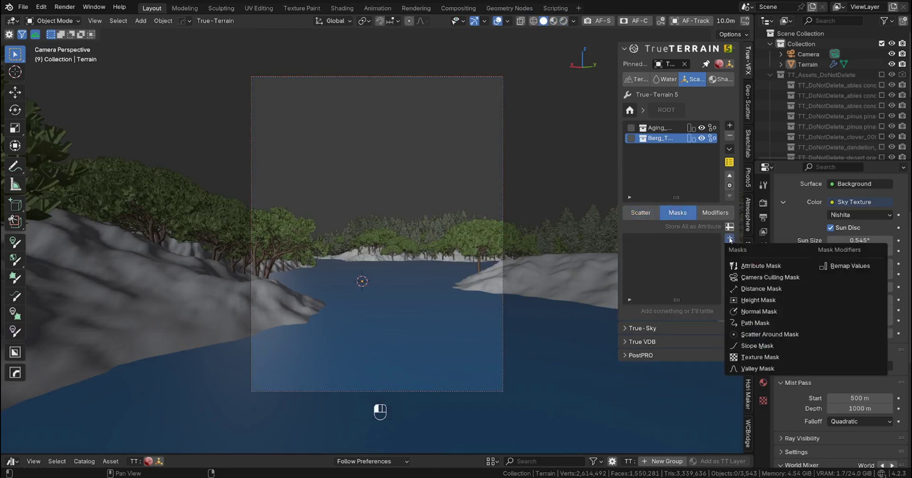
left_click(755, 335)
left_click(735, 382)
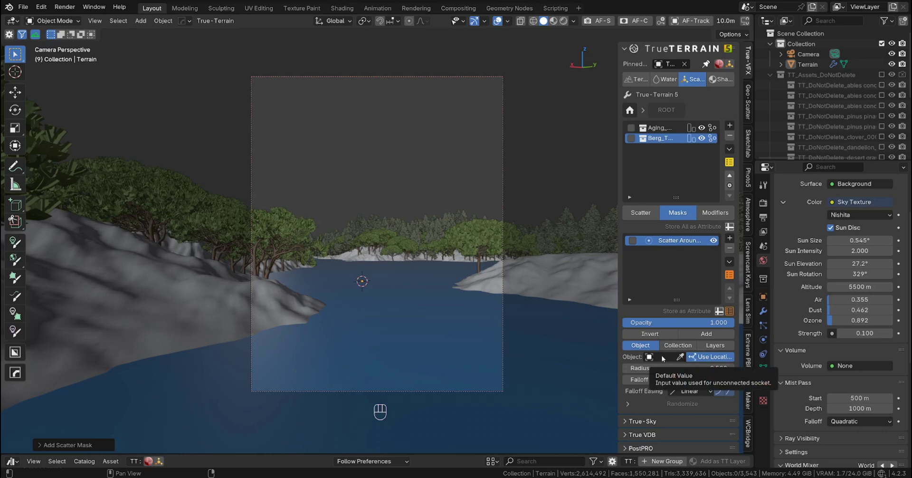
left_click(717, 347)
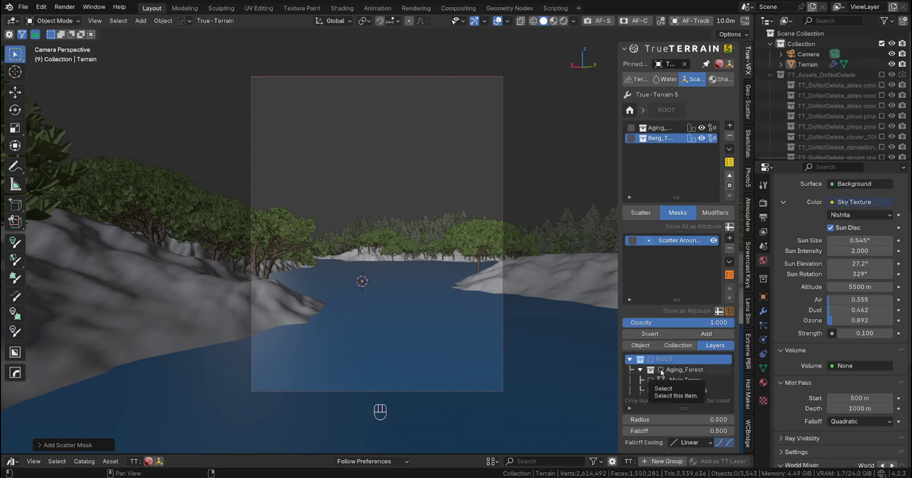
left_click(661, 370)
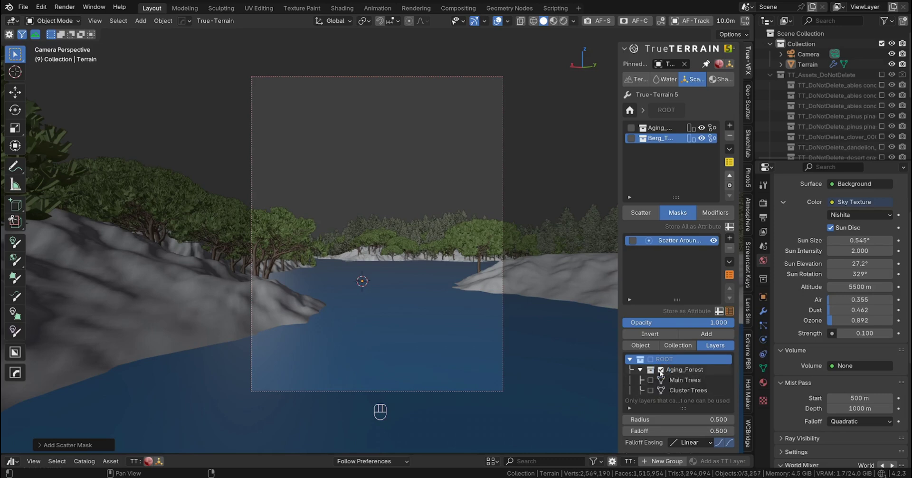
Set the Scatter Around mask's radius to 3 and render the frame to check the grass.
left_click(687, 420)
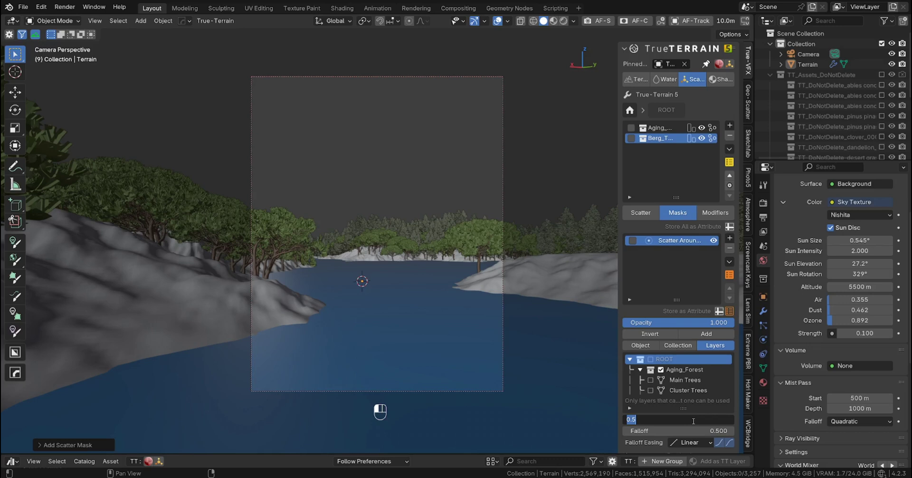
type("3")
key("Return")
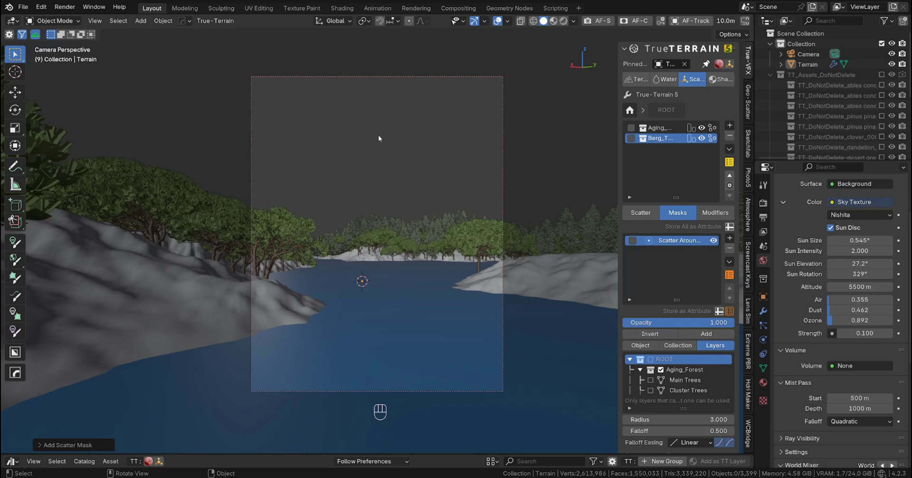
key("F12")
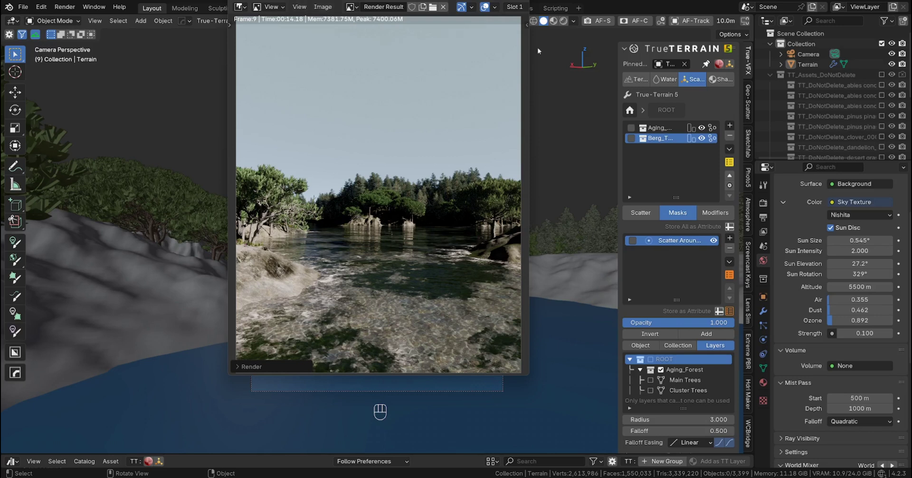
key("Escape")
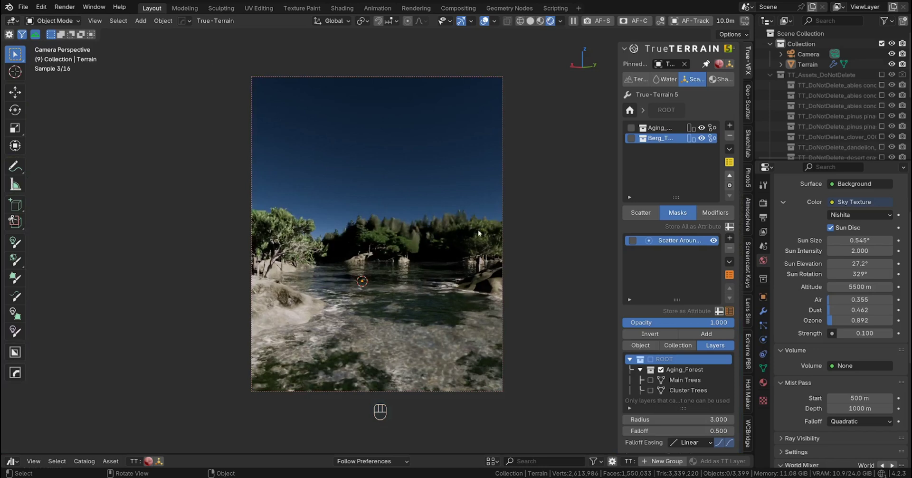
Explore the terrain for a new angle and align the camera to a low view across the water, using solid shading.
middle_click_drag(522, 238, 469, 276)
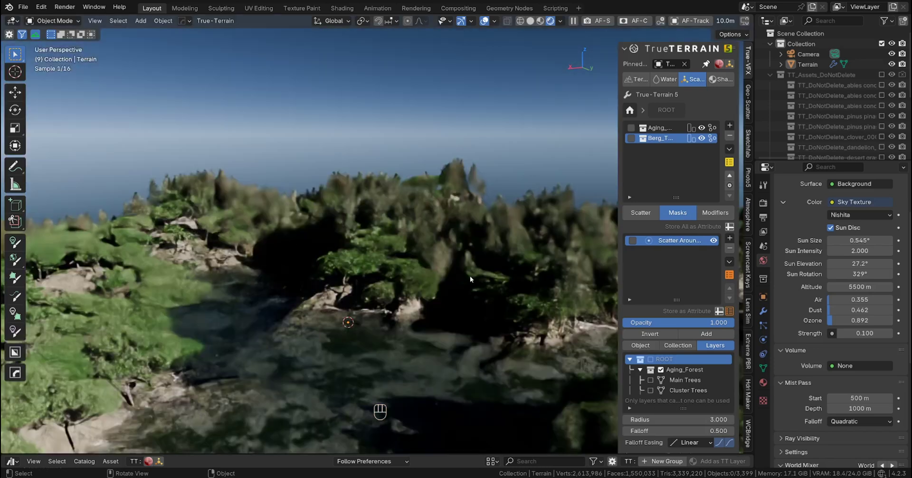
middle_click_drag(395, 343, 481, 253, "shift")
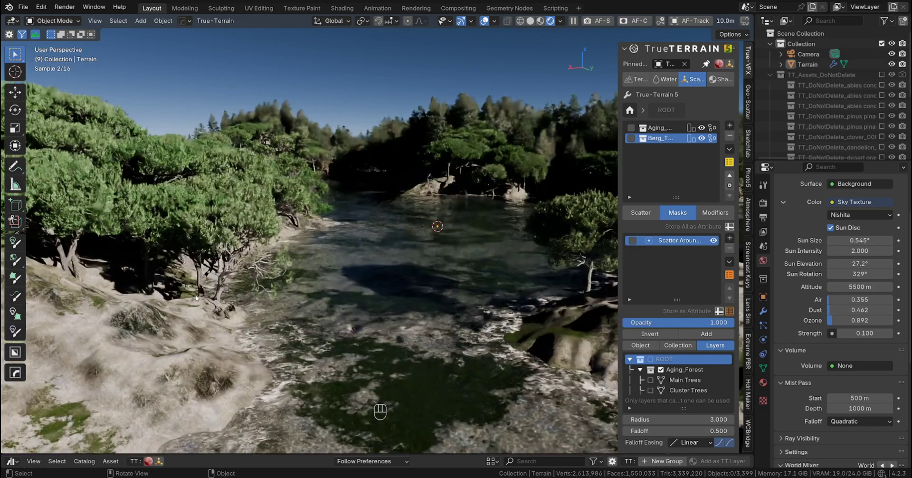
scroll(272, 282, "up", 2)
middle_click_drag(271, 278, 393, 297)
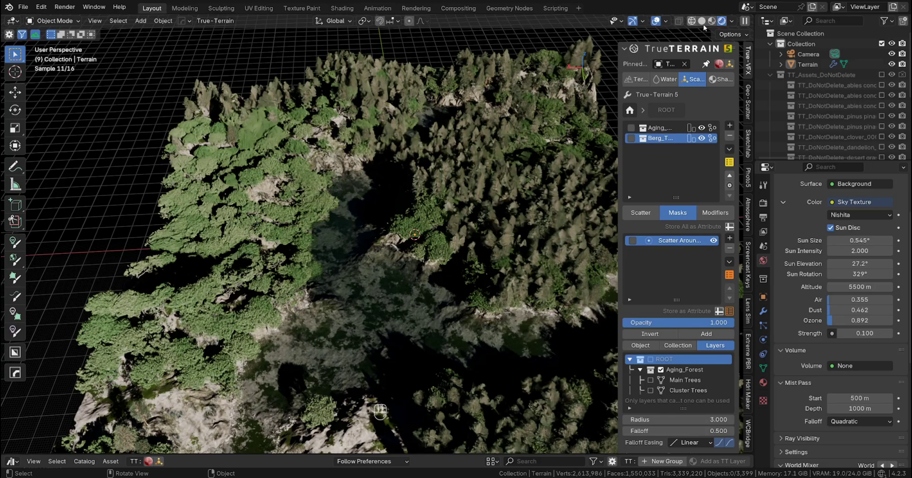
left_click(703, 21)
mouse_move(472, 292)
middle_mouse_down()
mouse_move(413, 258)
mouse_move(381, 254)
mouse_move(399, 259)
mouse_move(383, 285)
mouse_move(393, 241)
mouse_move(367, 268)
mouse_move(448, 278)
mouse_move(412, 281)
mouse_move(431, 234)
mouse_move(438, 264)
mouse_move(426, 270)
middle_mouse_up()
scroll(413, 269, "up", 5)
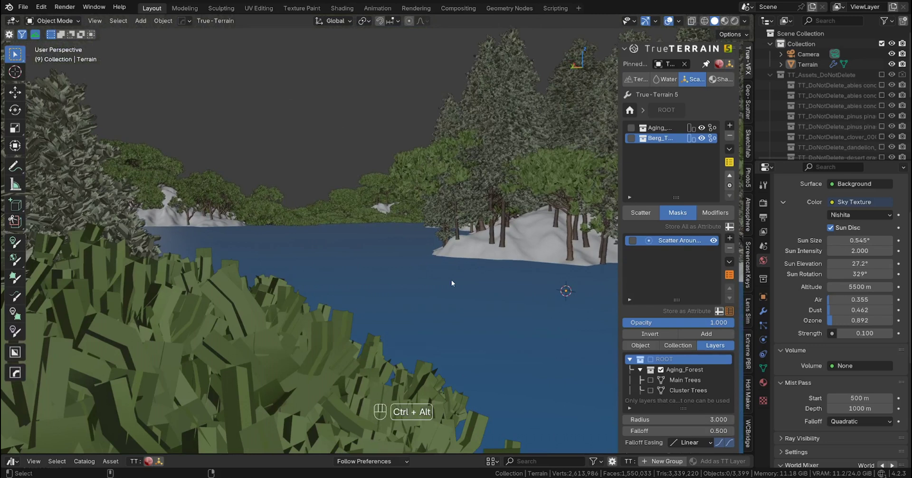
key("ctrl+alt+KP_0")
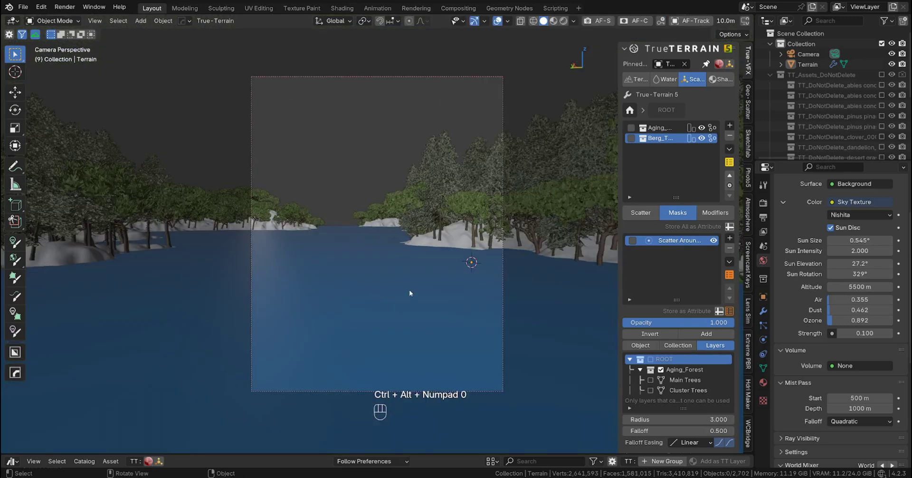
Reframe the locked camera so the tree-lined shore sits beside open water, and preview it in rendered shading.
left_click(745, 21)
middle_click_drag(453, 251, 468, 267, "shift")
middle_click_drag(683, 254, 561, 316, "shift")
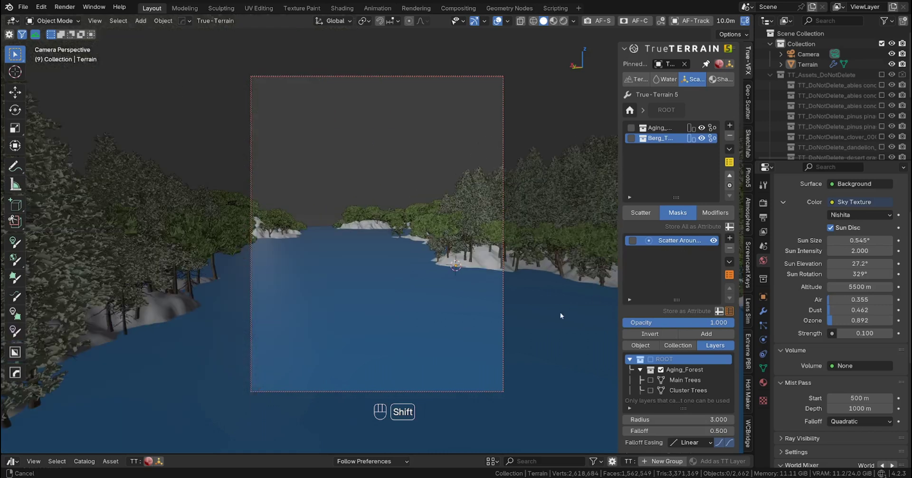
middle_click_drag(510, 282, 497, 269)
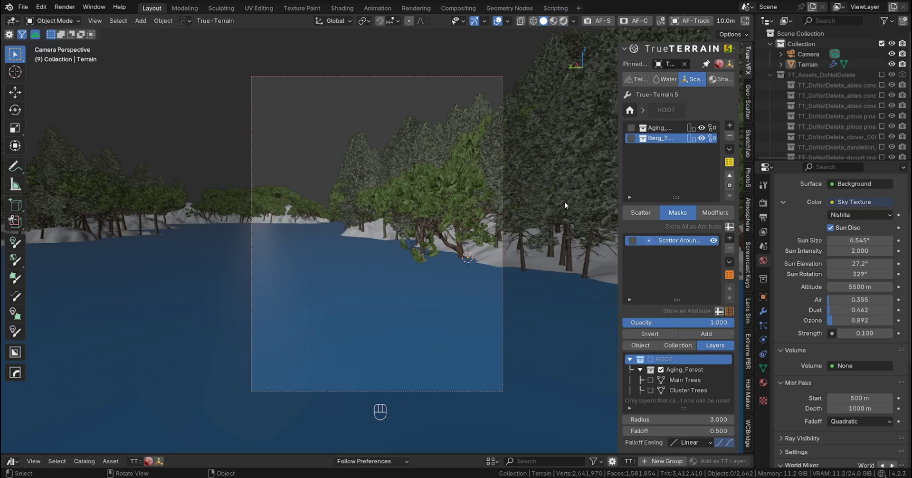
key("z")
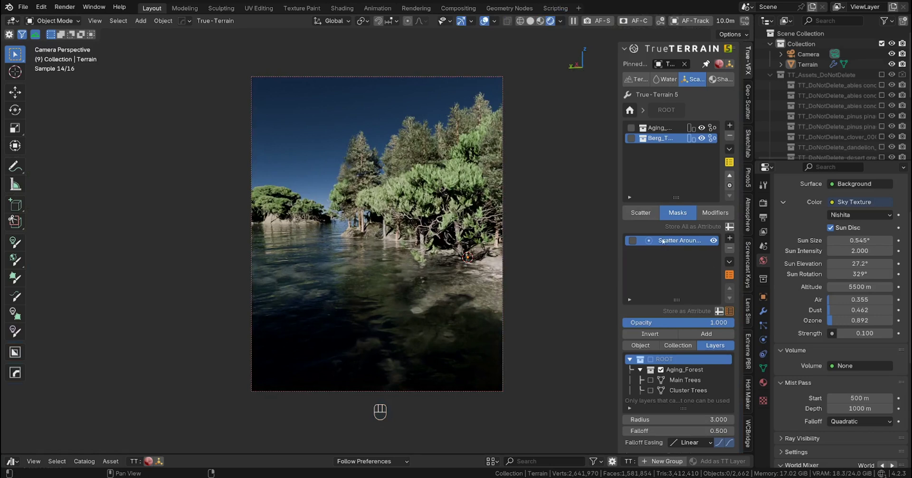
Set the Aging_Forest layer's scatter seed to 5 and render the frame to check the tree arrangement.
left_click(640, 213)
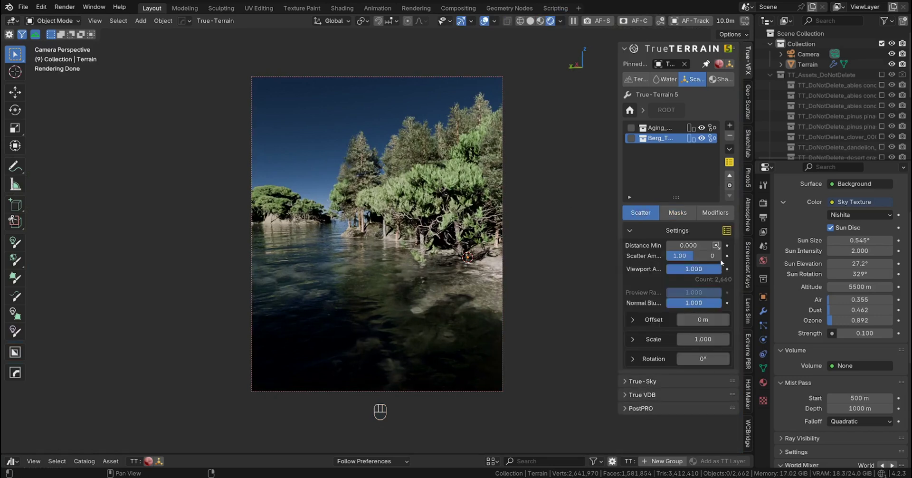
left_click(658, 128)
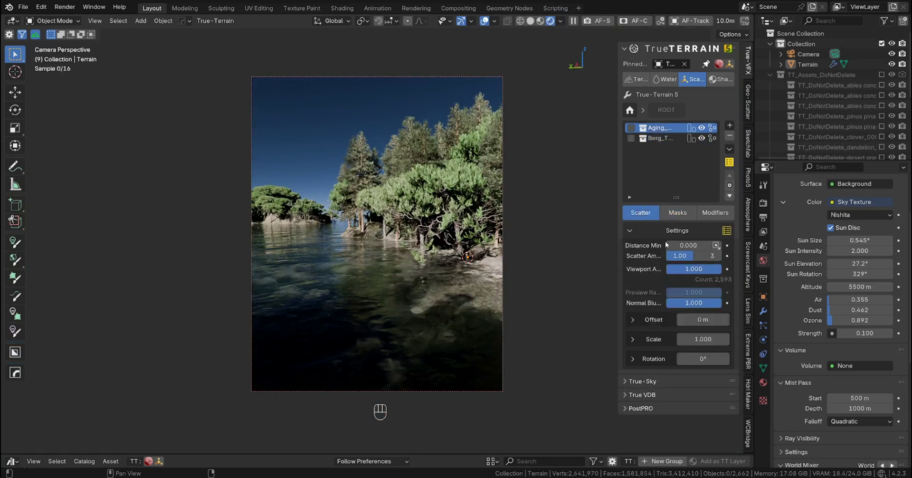
left_click(718, 256)
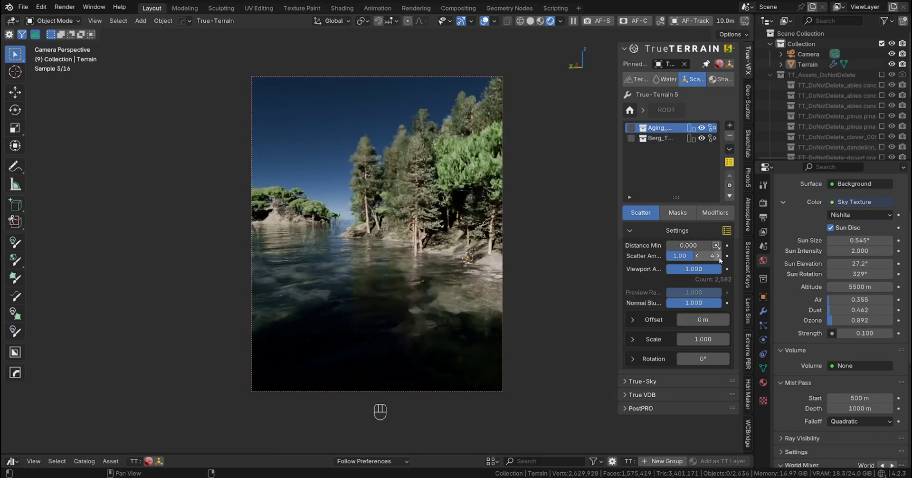
left_click(718, 256)
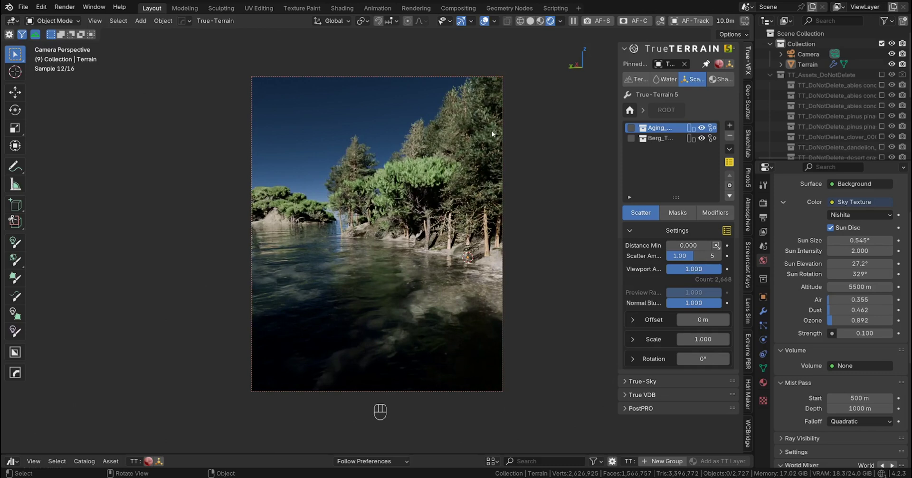
key("F12")
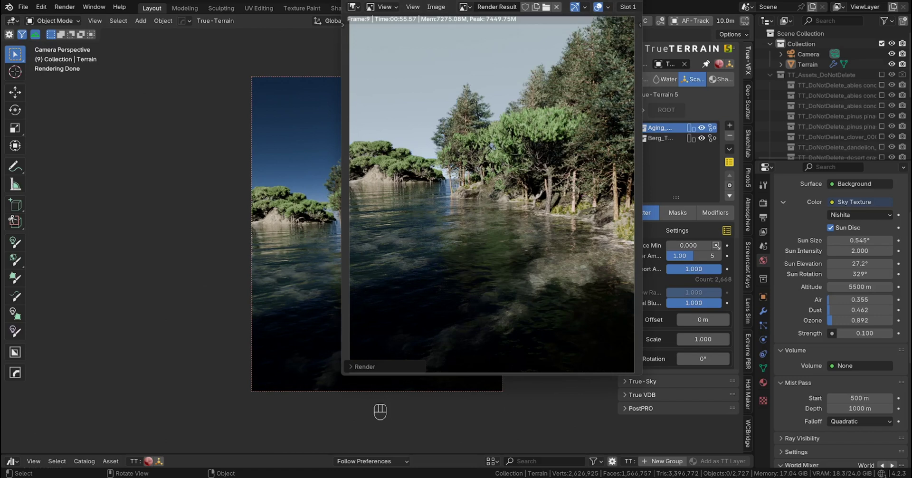
key("Escape")
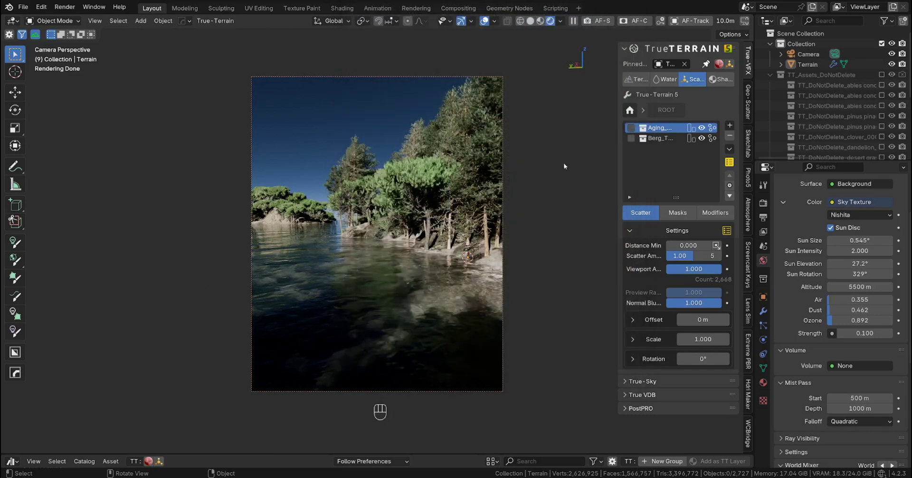
Return the viewport to solid shading and set the camera's Y rotation to 0°.
left_click(532, 22)
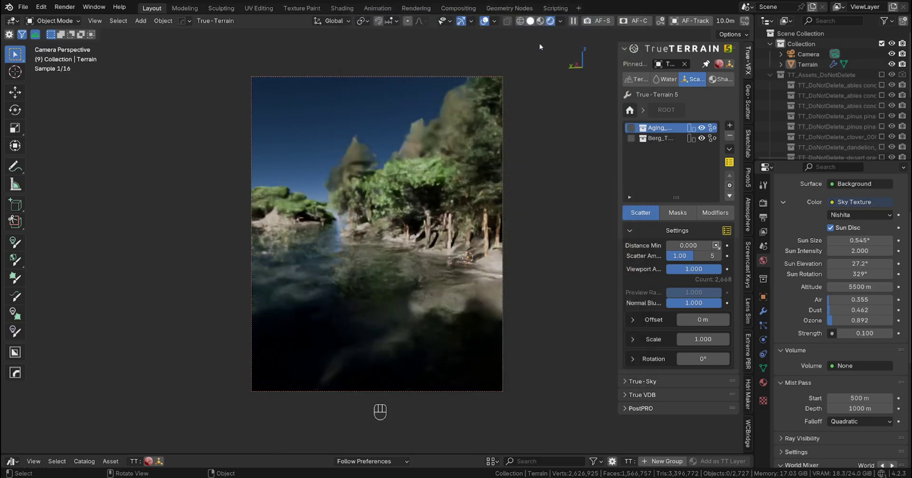
left_click(744, 23)
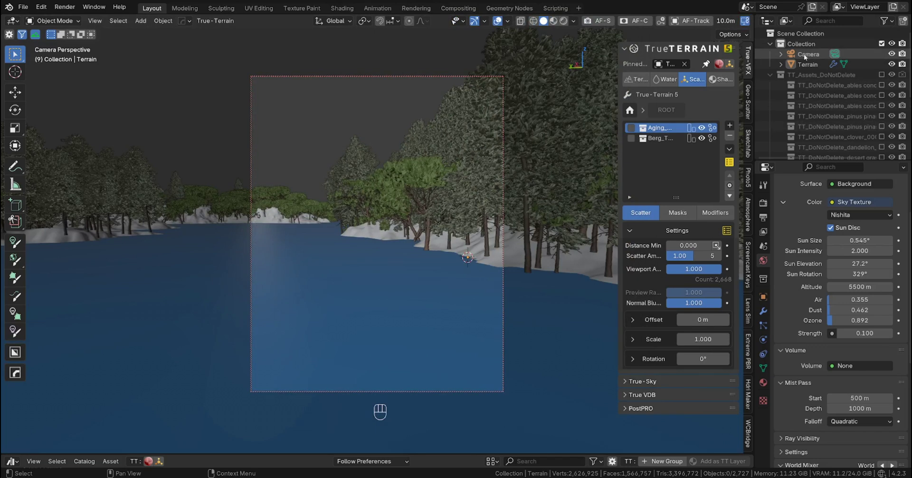
left_click(792, 56)
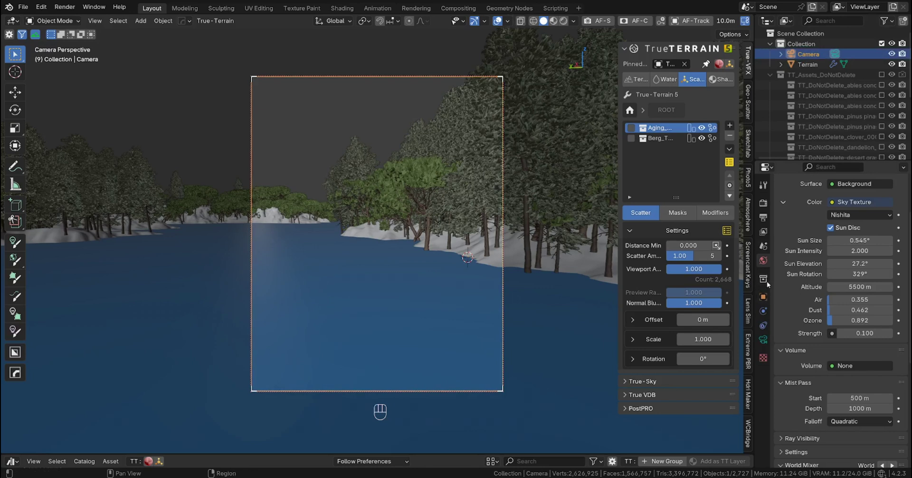
left_click(763, 298)
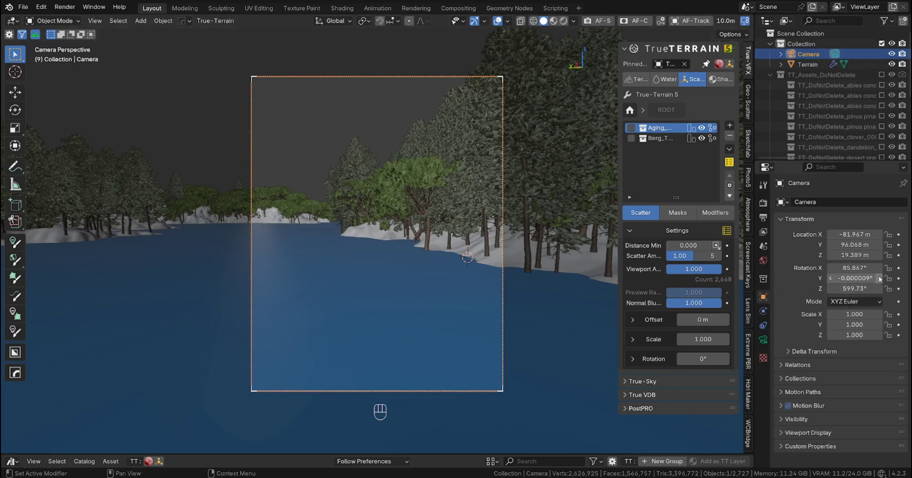
left_click(853, 279)
type("0")
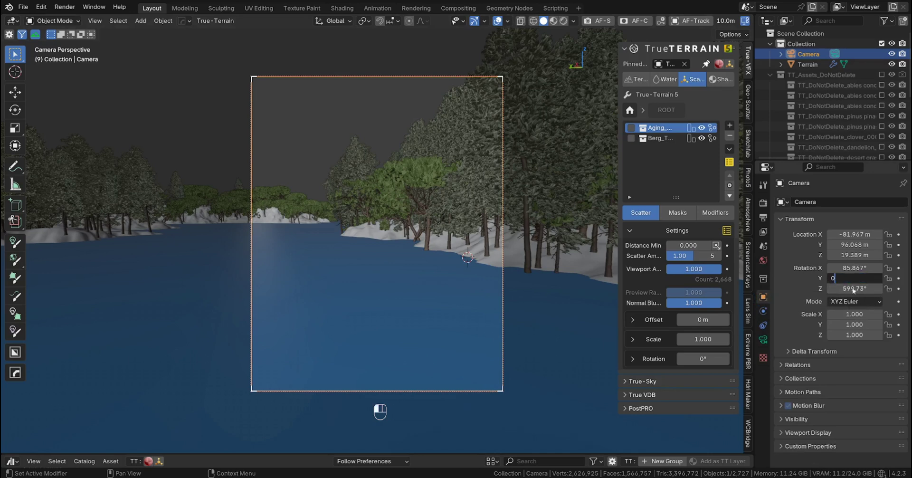
key("Return")
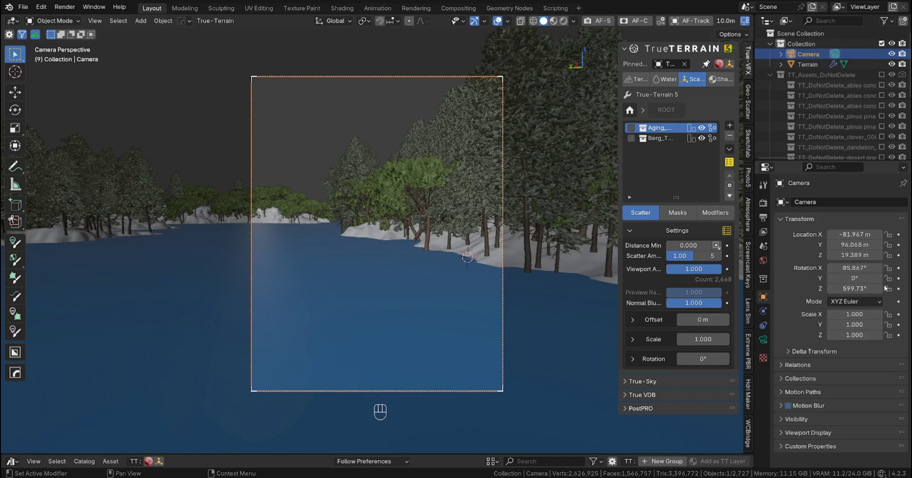
Try raising the camera's Z rotation in 1° increments to 604.73°.
left_click_drag(880, 292, 879, 290)
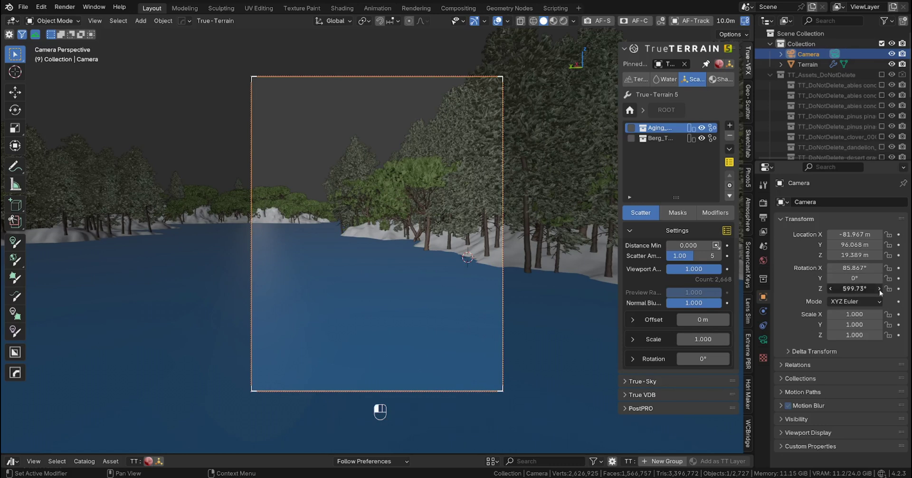
left_click(879, 290)
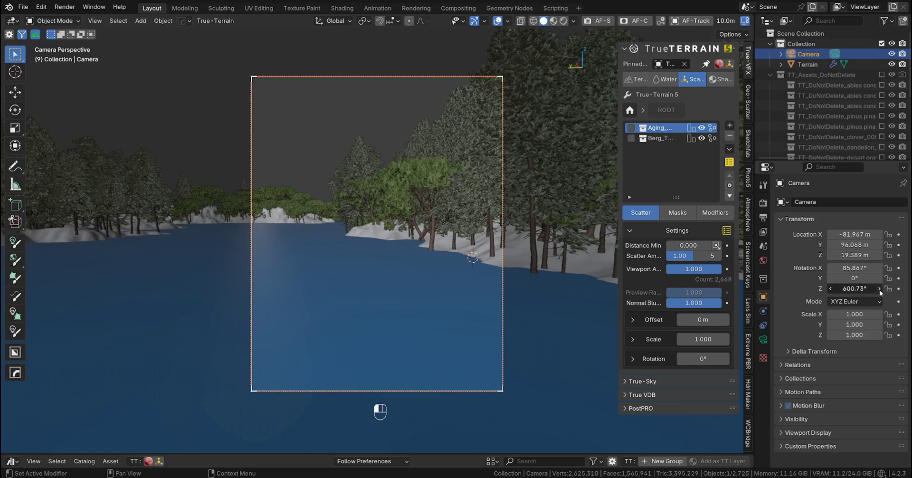
left_click(879, 289)
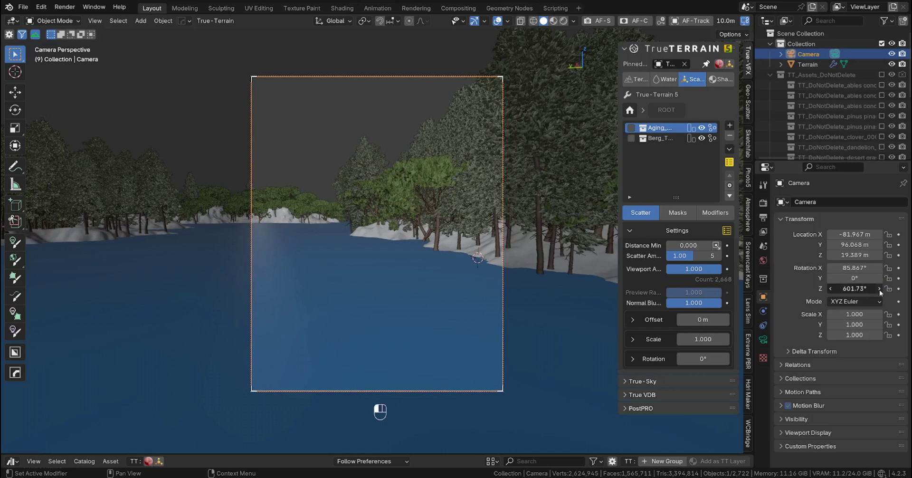
left_click(879, 290)
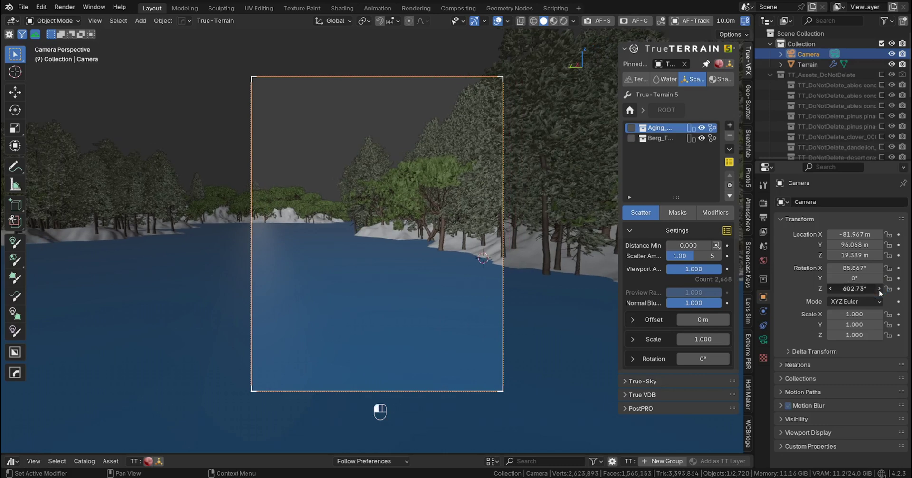
left_click(879, 290)
left_click(880, 289)
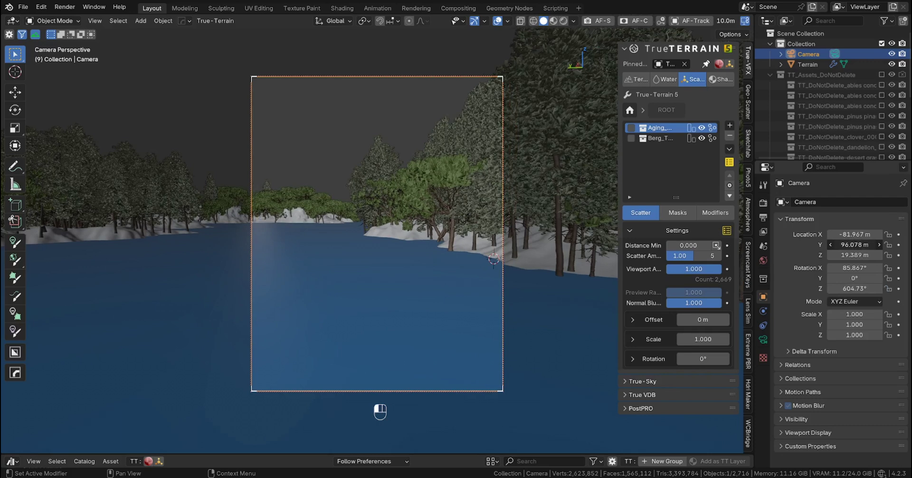
Move the camera to 92.198 m in Y and lower its Z rotation so the shoreline conifers fill more of the frame.
left_click_drag(855, 245, 839, 245)
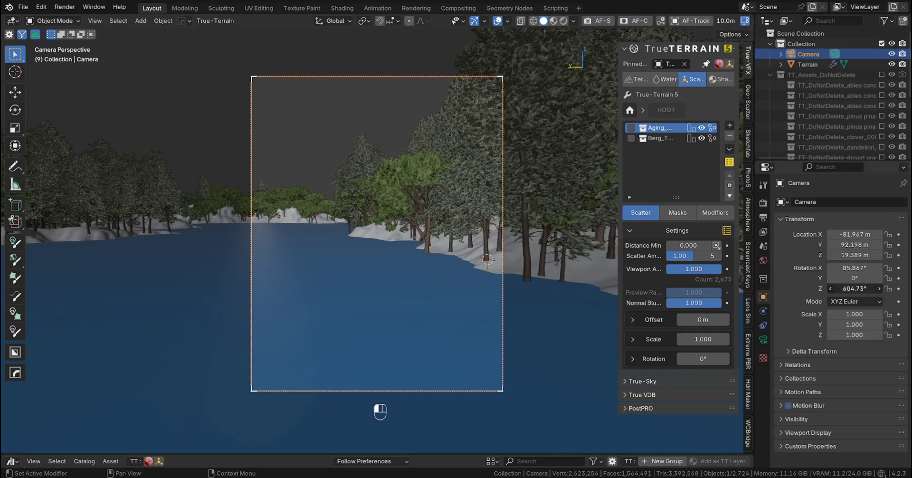
left_click(880, 288)
left_click_drag(862, 288, 827, 289)
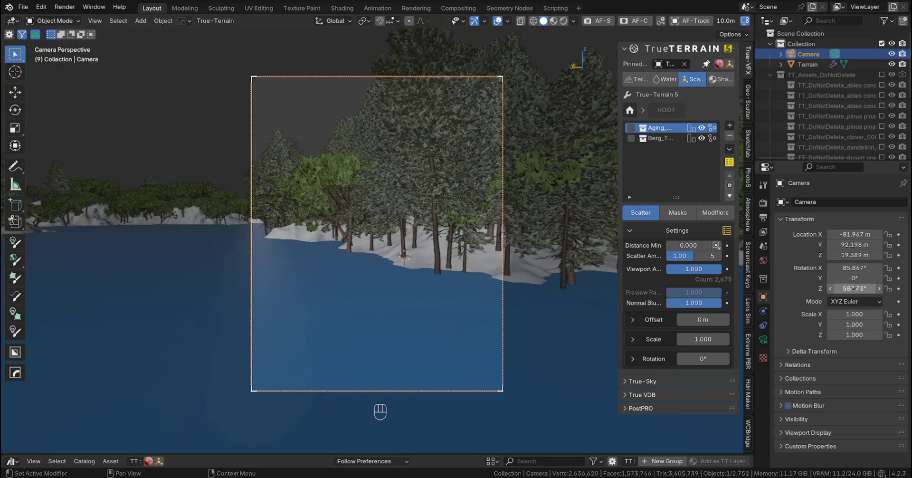
Set the camera's Z rotation to 610° to reframe the lake and the tree-covered shoreline.
left_click_drag(854, 288, 868, 288)
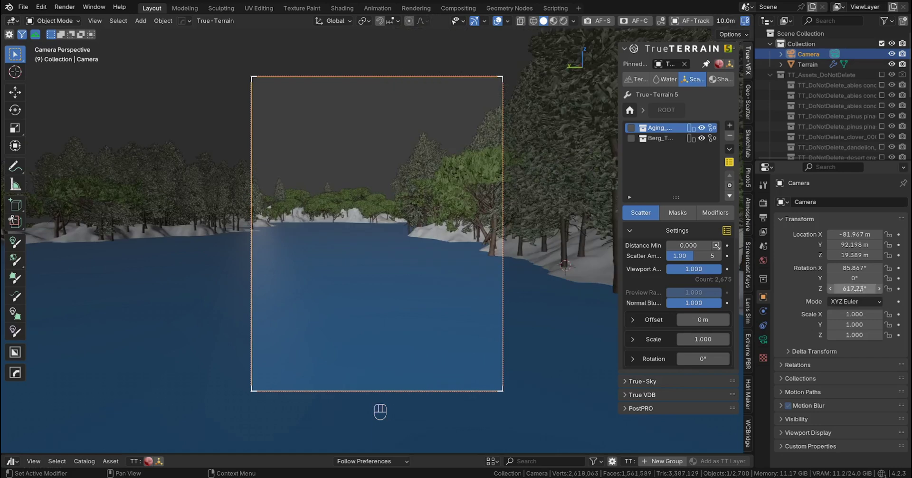
left_click(853, 287)
type("610")
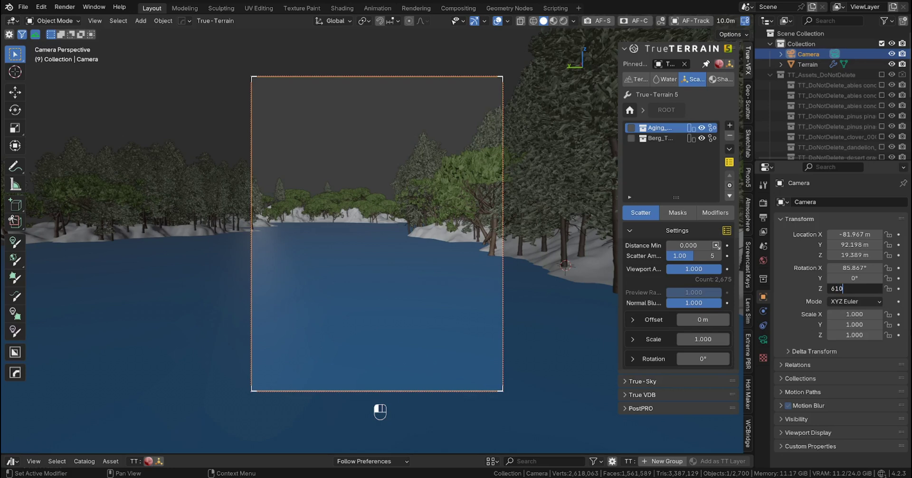
key("Return")
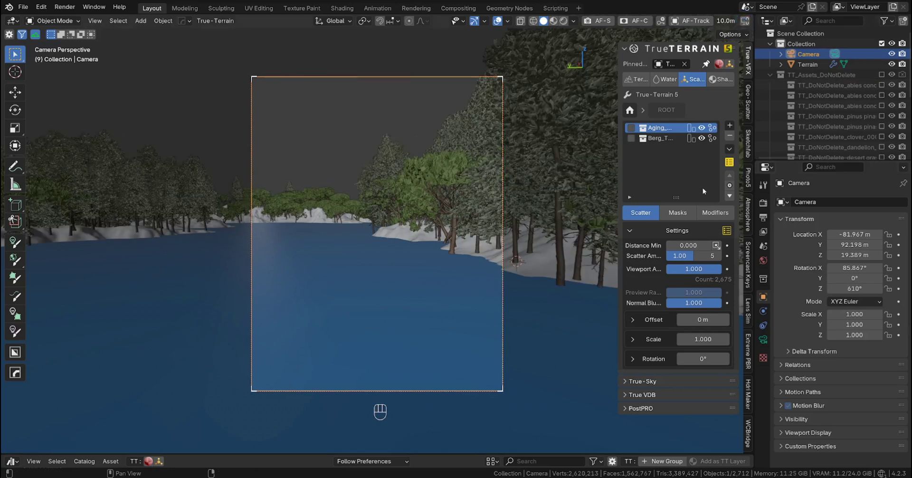
Render the reframed camera view into Slot 2, select Slot 3 for another render and close the render result.
key("F11")
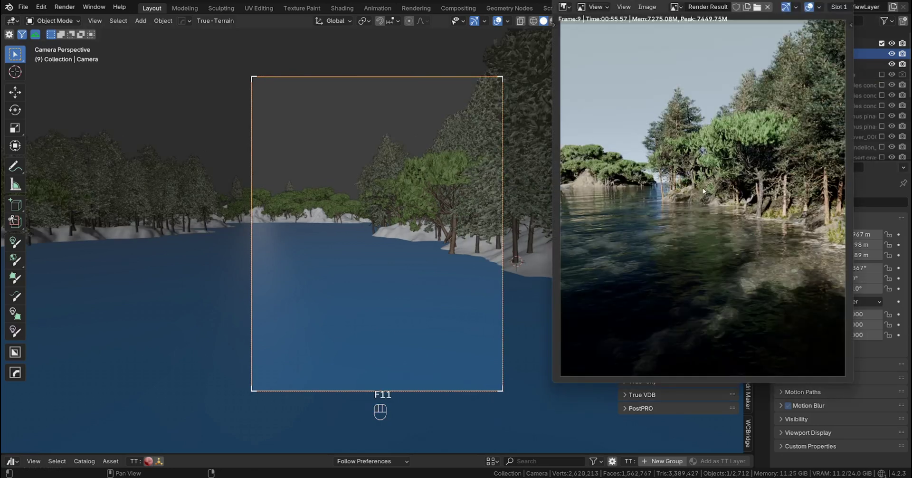
left_click(834, 7)
left_click(835, 29)
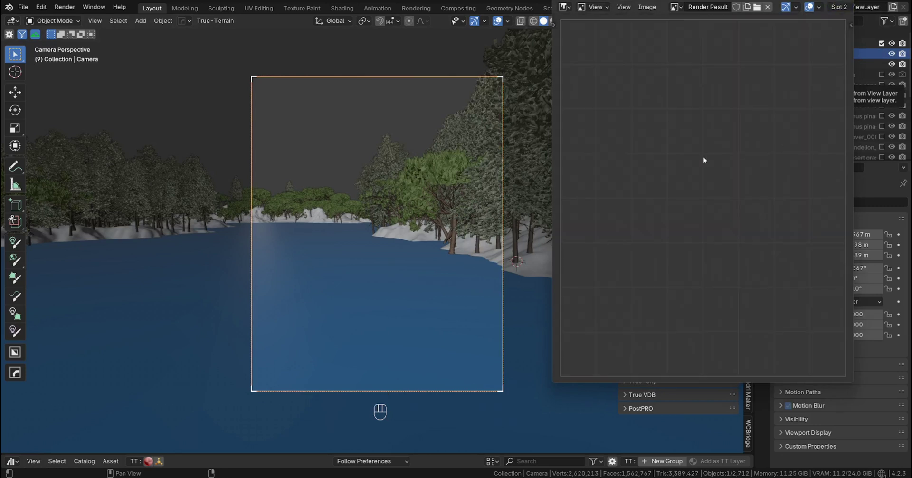
key("F12")
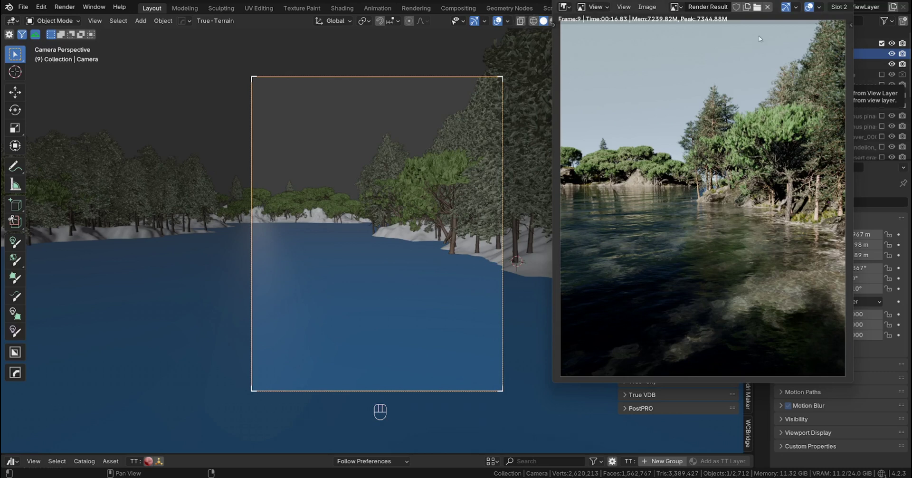
left_click(838, 8)
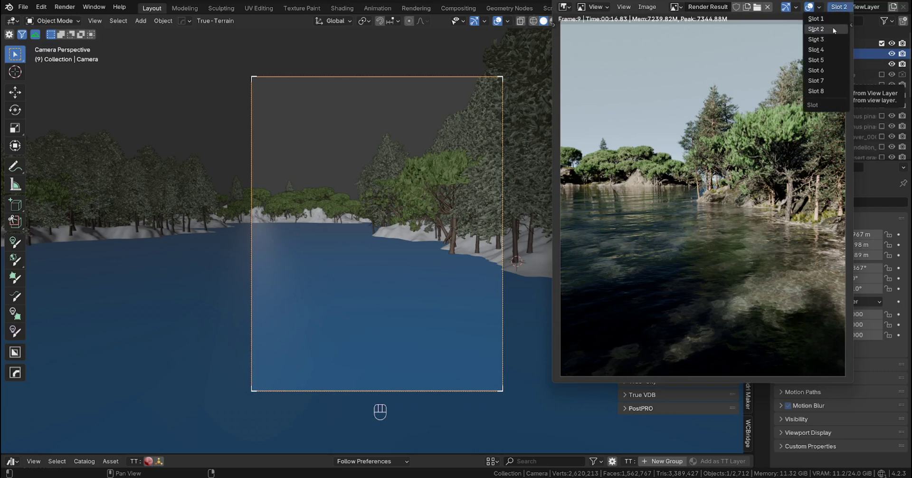
left_click(829, 38)
key("Escape")
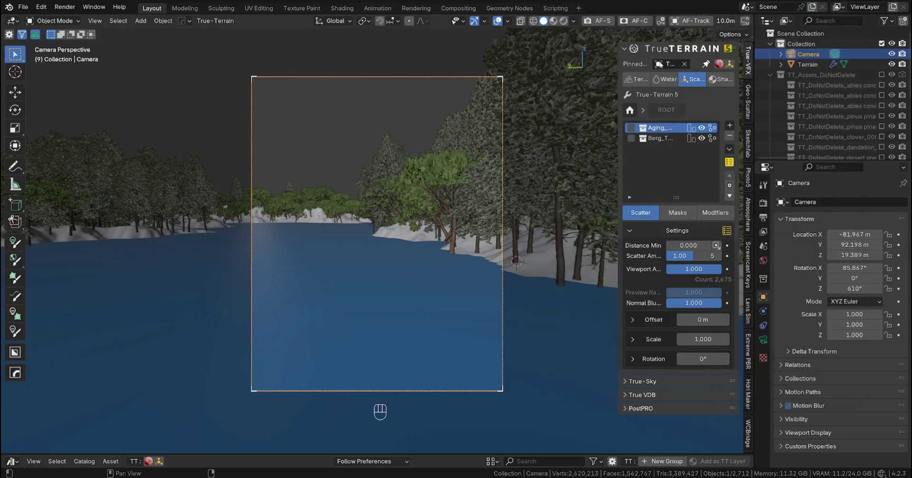
Show the viewport in rendered shading and apply a blue open-water sky from HDRI Maker's CGAxis Skies 1 category.
left_click(563, 20)
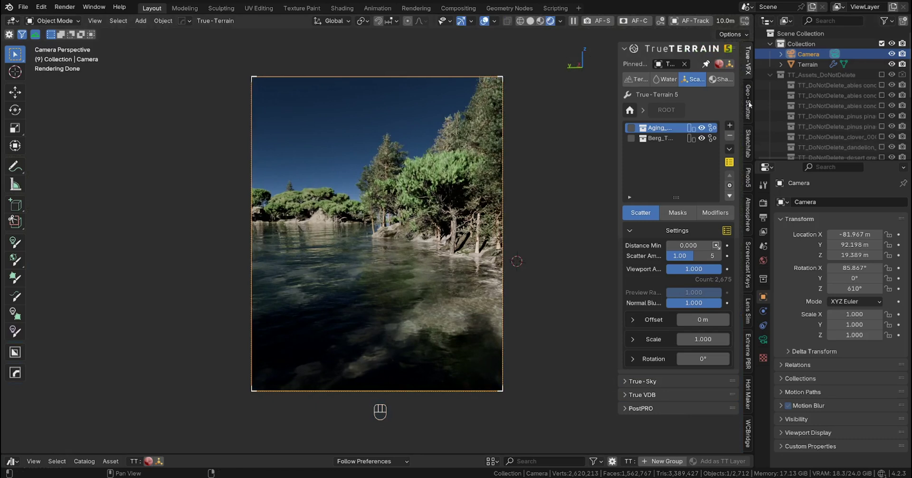
left_click(749, 401)
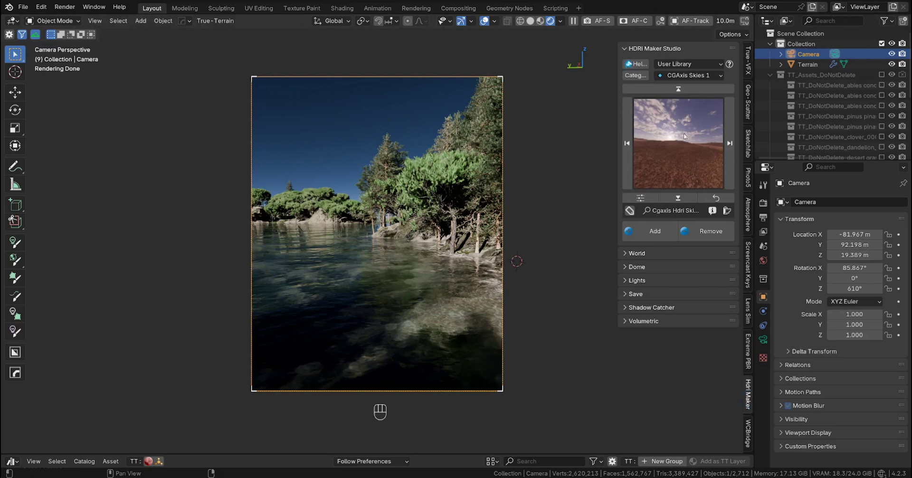
left_click(681, 134)
left_click(681, 75)
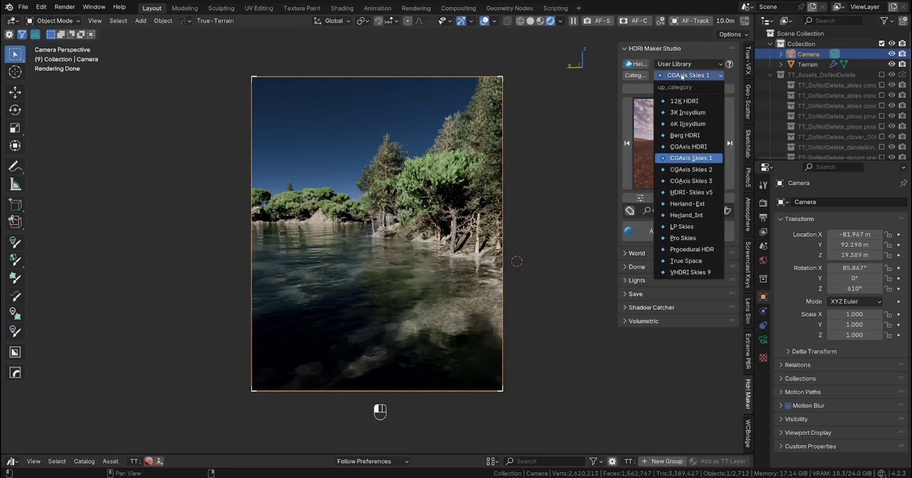
left_click(643, 146)
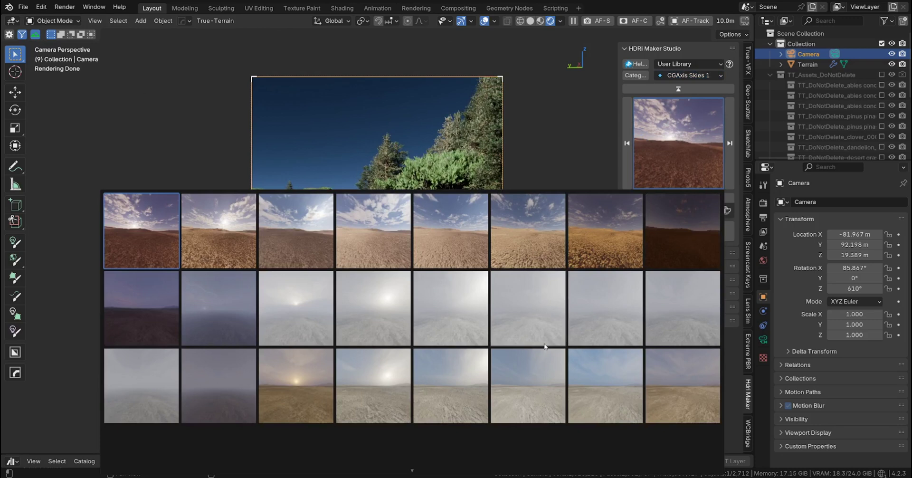
scroll(413, 452, "down", 1)
scroll(413, 451, "down", 4)
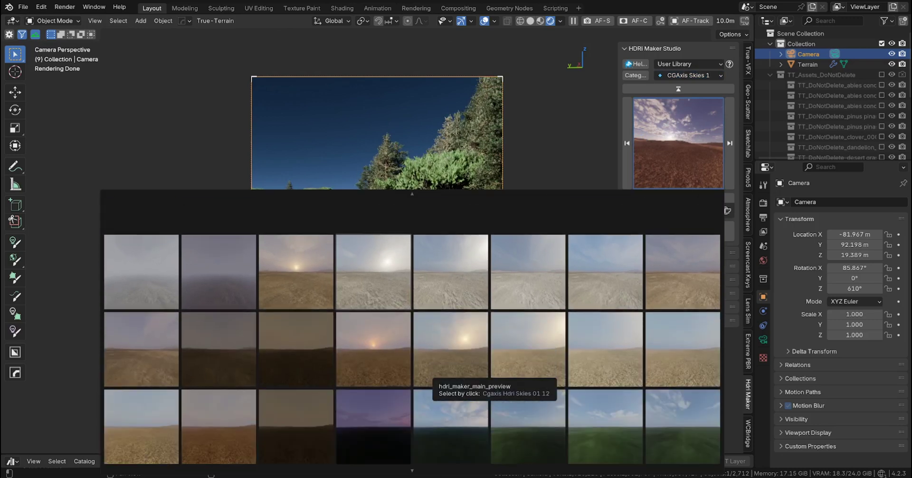
scroll(584, 333, "down", 1)
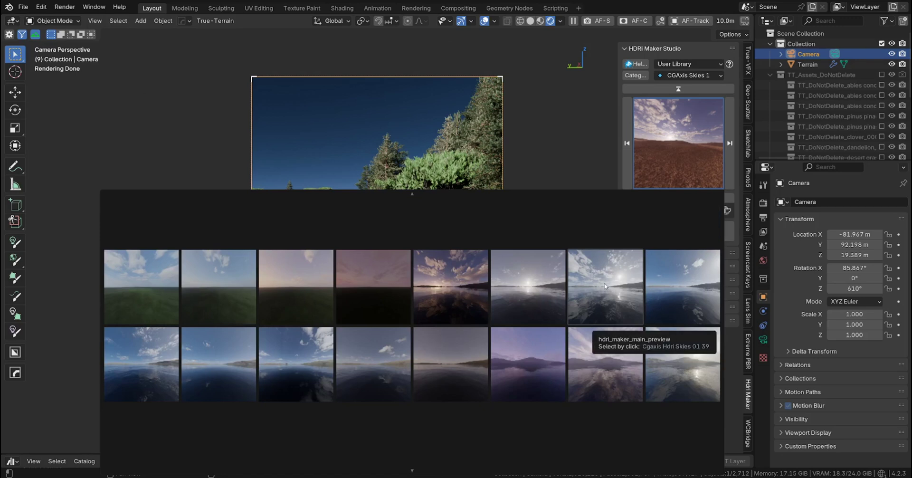
left_click(153, 364)
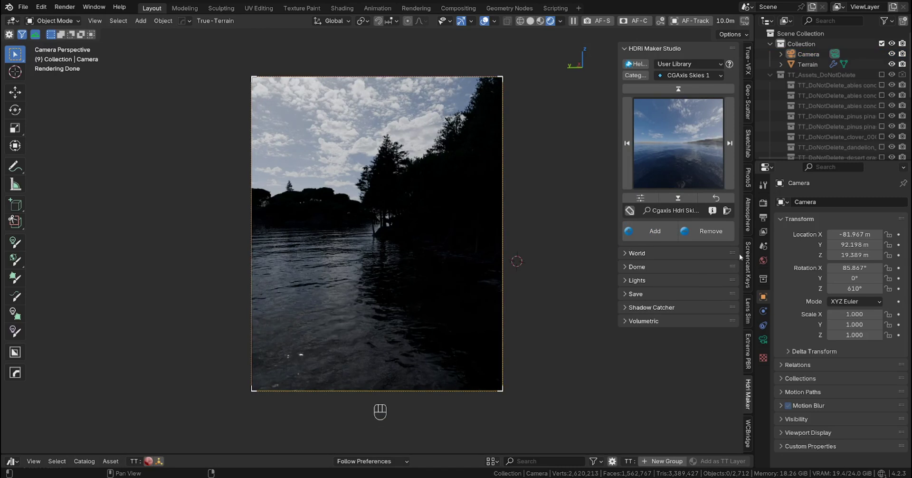
Rotate the HDRI world to 84.4° and set its emission to 3.3 and exposure to 1.6.
left_click(630, 254)
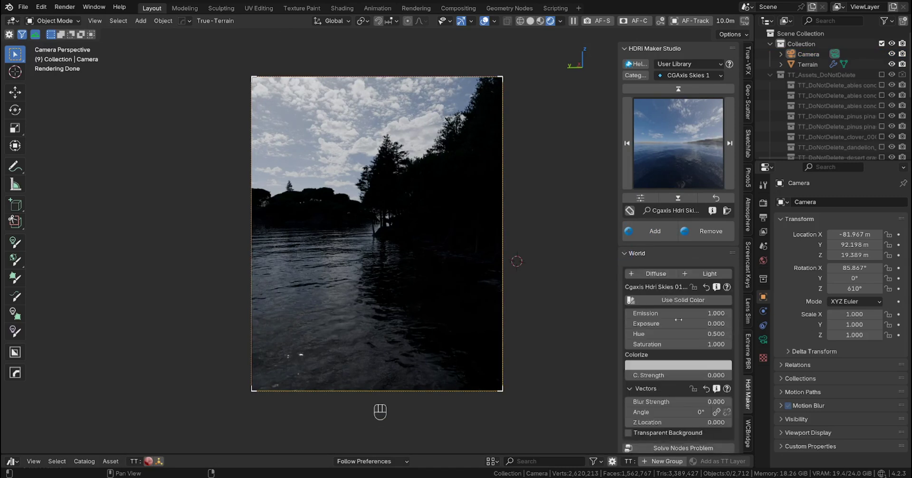
left_click_drag(679, 324, 707, 324)
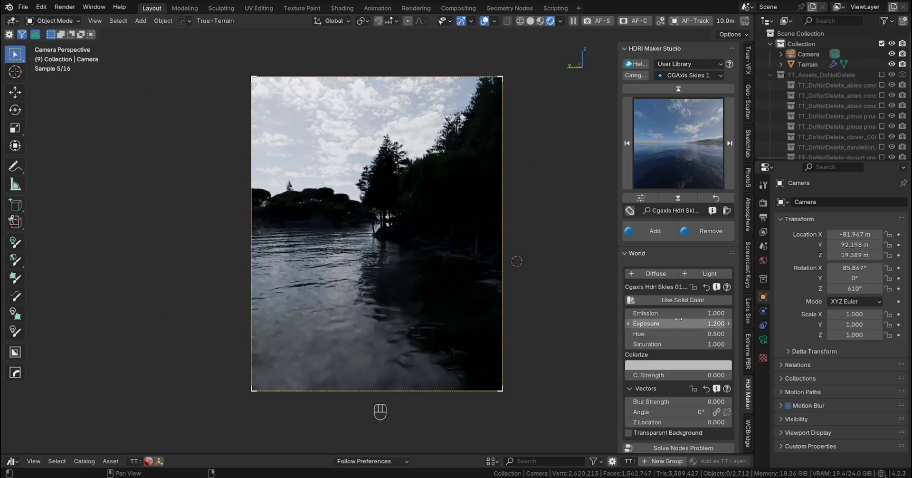
mouse_move(678, 313)
left_mouse_down()
mouse_move(702, 313)
mouse_move(693, 313)
left_mouse_up()
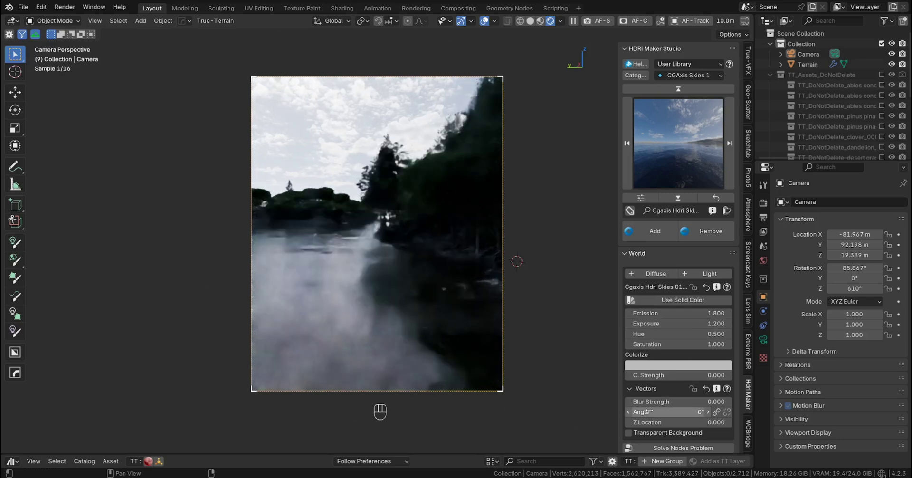
left_click_drag(679, 412, 685, 412)
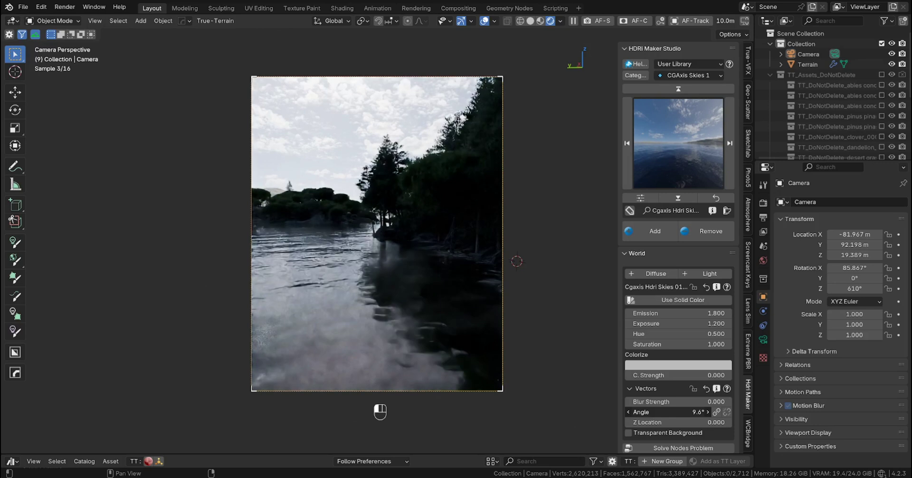
left_click_drag(686, 412, 738, 412)
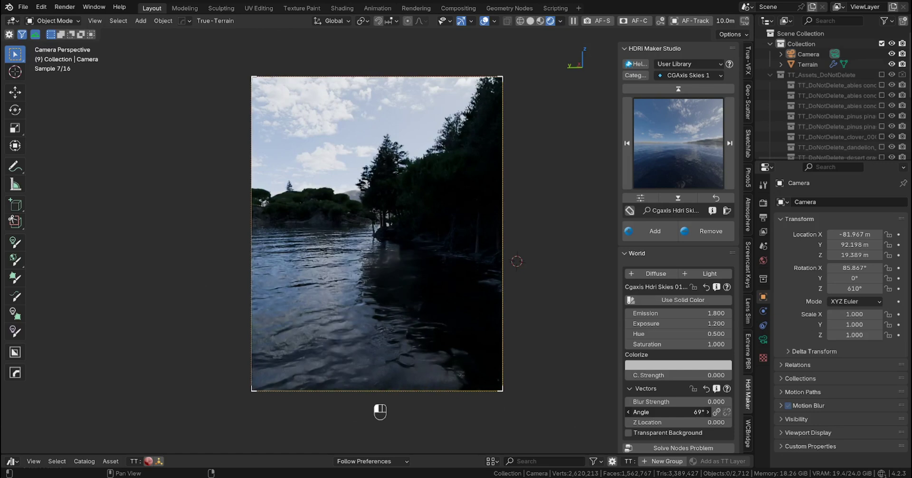
left_click_drag(714, 412, 727, 412)
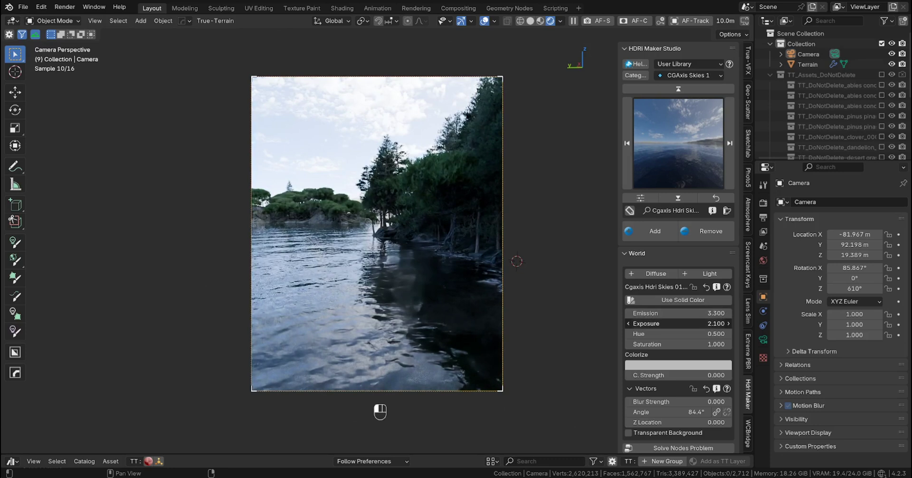
left_click(628, 324)
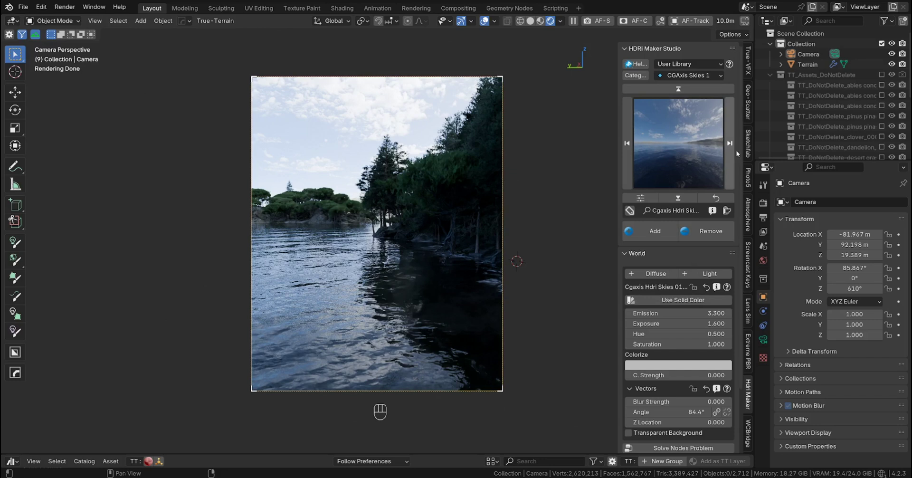
Look through the foam presets of the True-Terrain ocean water, from 01_Least to Most-est.
left_click(748, 57)
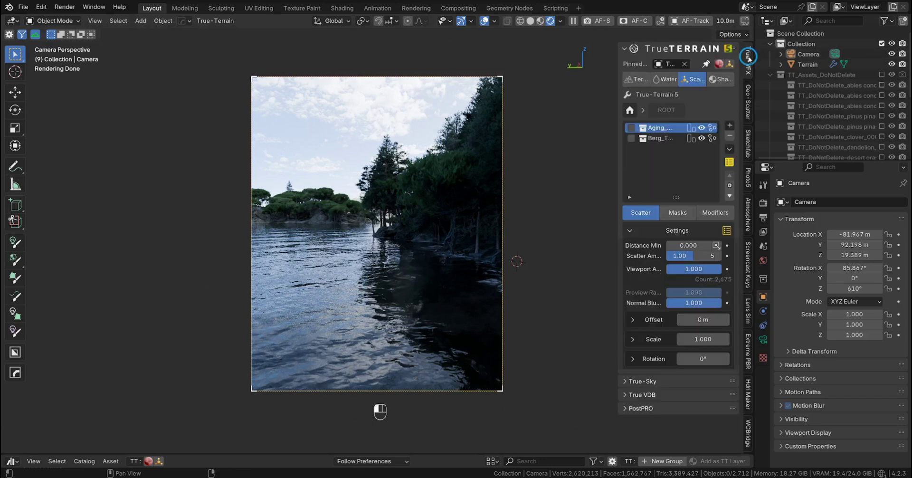
left_click(667, 80)
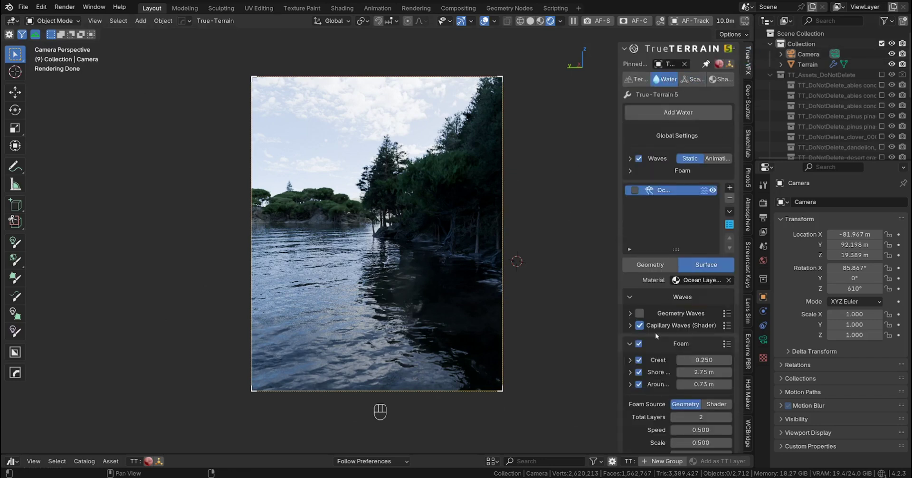
left_click(727, 344)
left_click(719, 266)
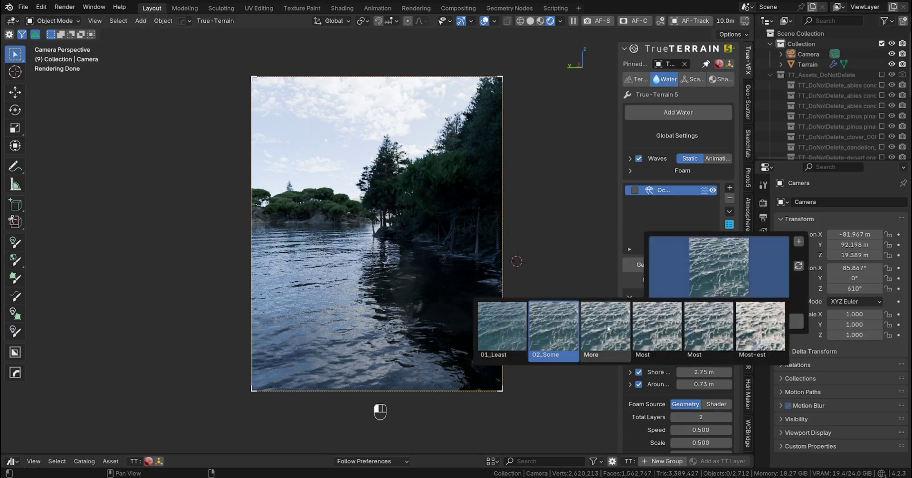
left_click(582, 424)
left_click(560, 389)
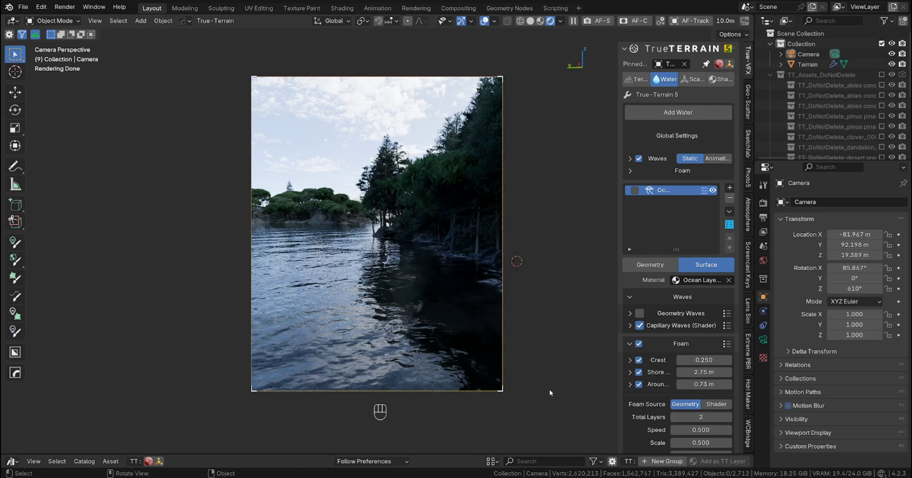
Enlarge the asset browser and switch it to the TT Library Objects.
left_click_drag(460, 453, 463, 353)
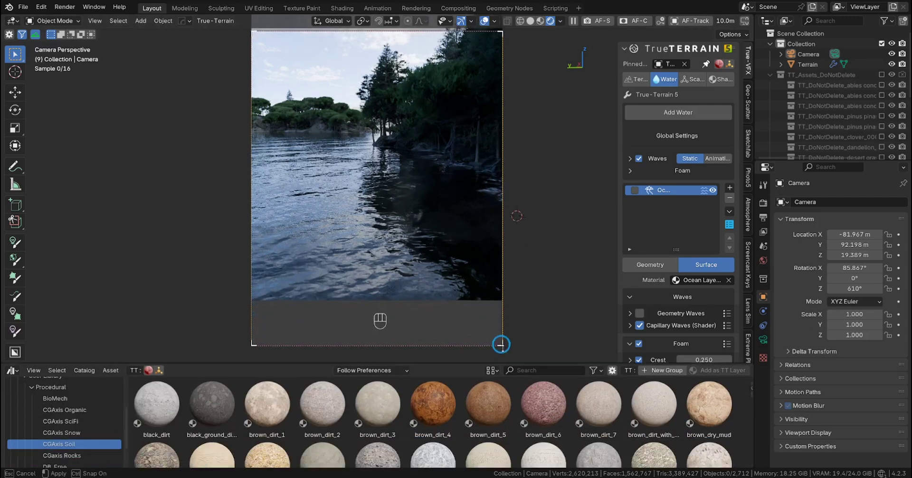
left_click(51, 373)
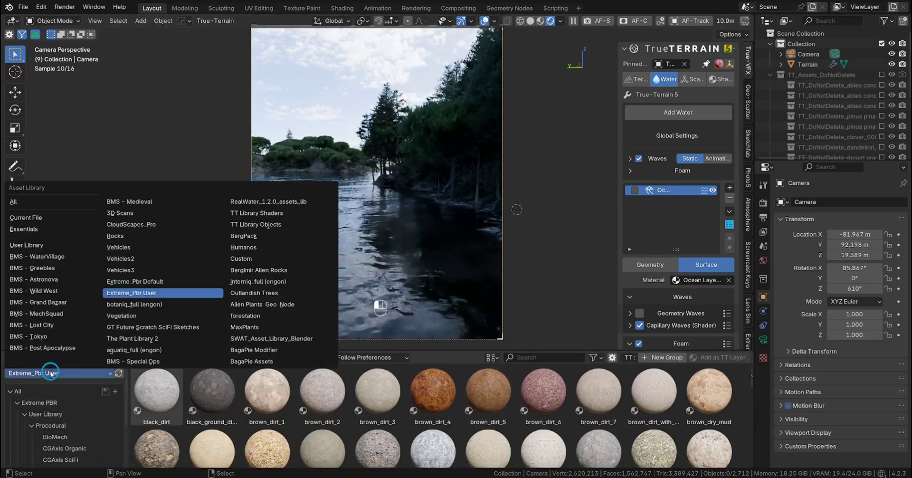
left_click(144, 371)
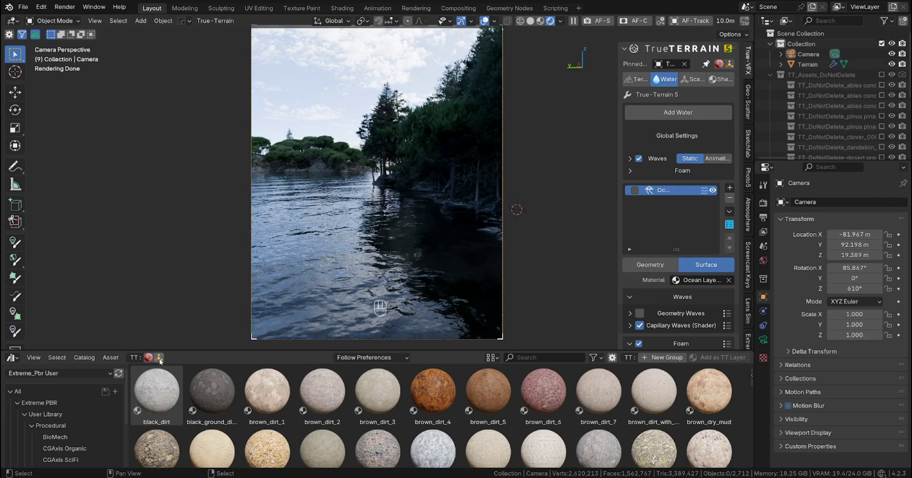
left_click(160, 357)
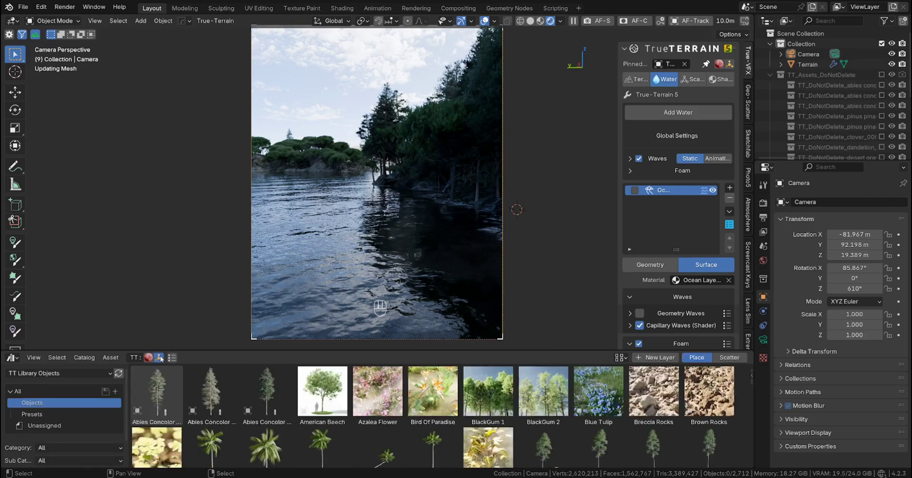
Find Forest Rock 006 in the library objects and place it on the water in the middle foreground.
scroll(434, 416, "down", 2)
scroll(480, 410, "down", 4)
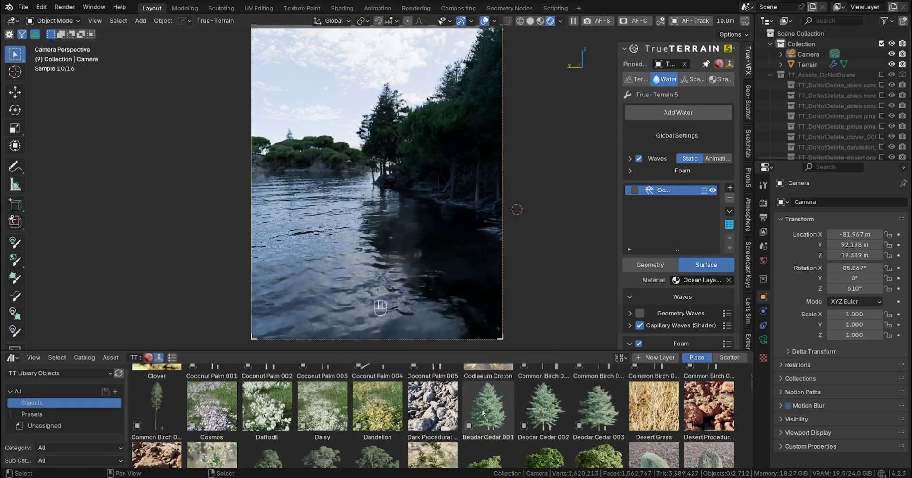
scroll(480, 409, "down", 2)
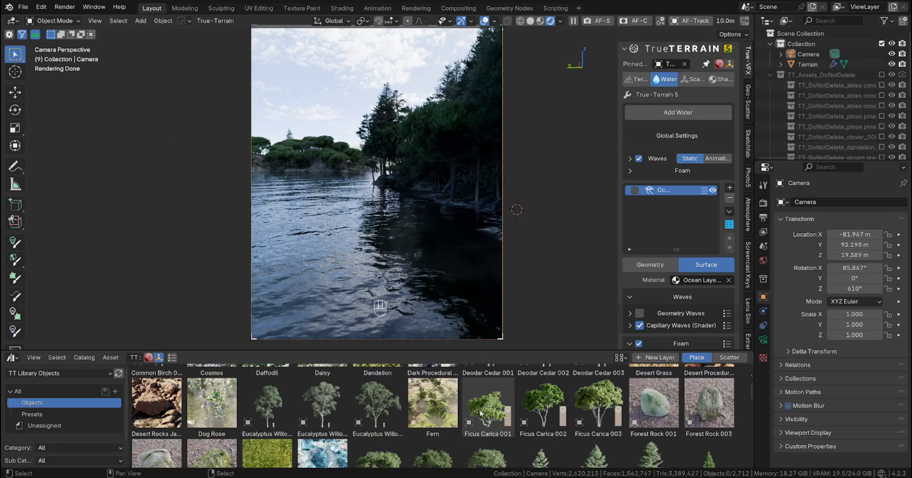
left_click(212, 441)
scroll(212, 442, "down", 1)
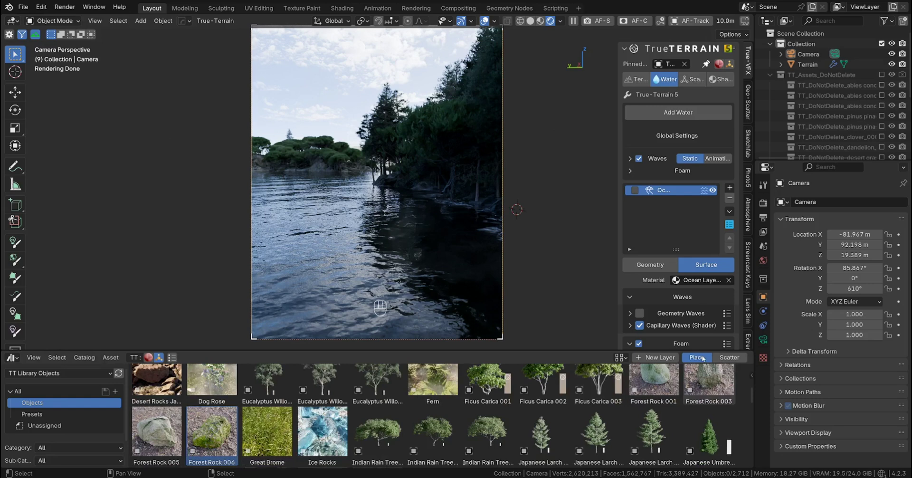
left_click_drag(214, 440, 348, 271)
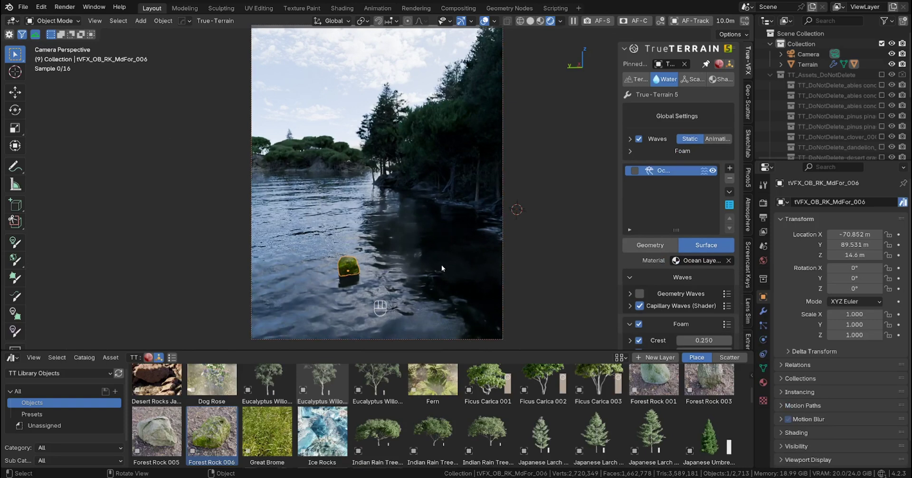
Scale the forest rock to about 2.82 and rotate it to about 47° around the global Z axis.
key("s")
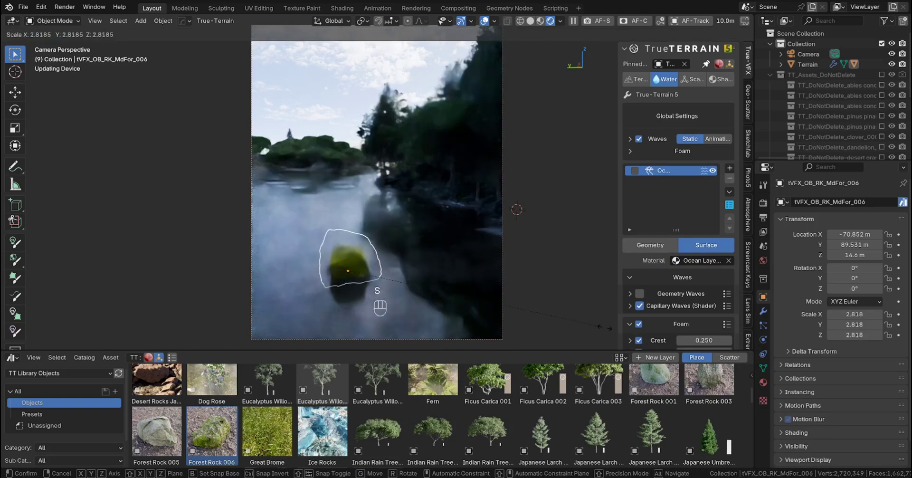
left_click(512, 288)
key("r")
key("z")
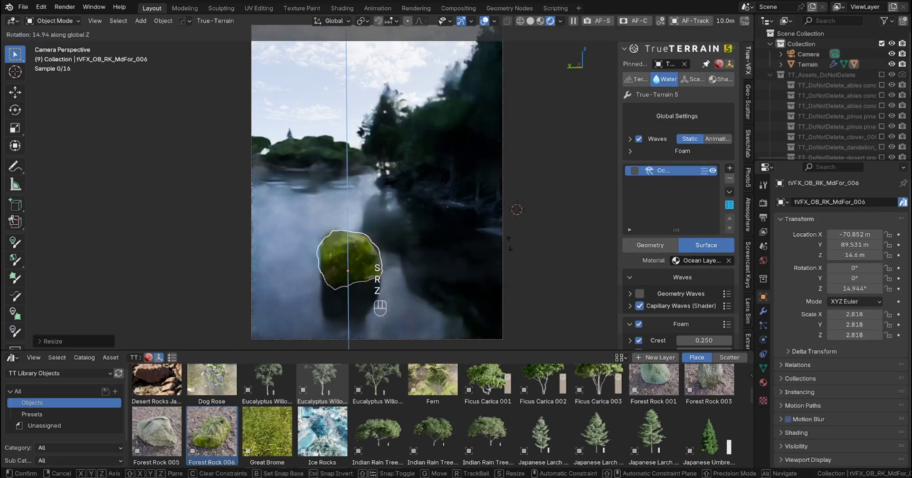
left_click(417, 261)
Sink the forest rock to about Z 13.63 m and move it to the left foreground, about X -73.23 m, Y 92.25 m.
key("g")
key("z")
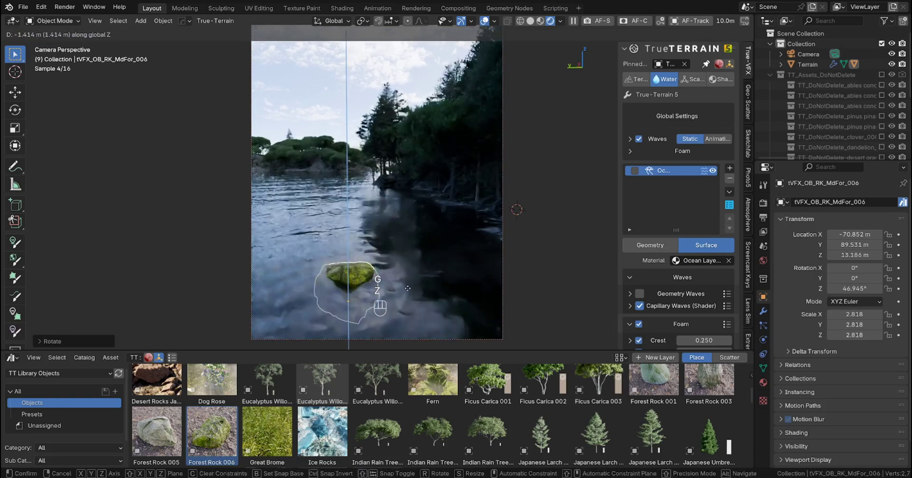
left_click(405, 283)
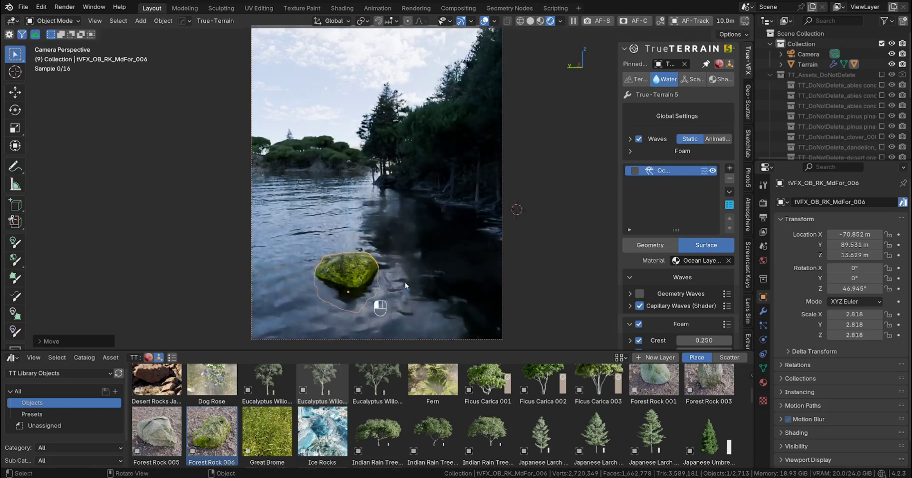
key("g")
key("x")
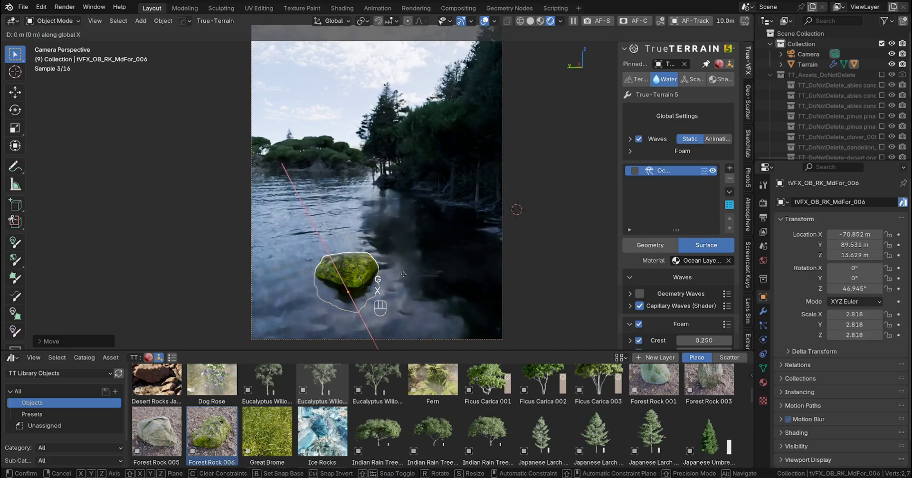
left_click(414, 311)
key("g")
key("y")
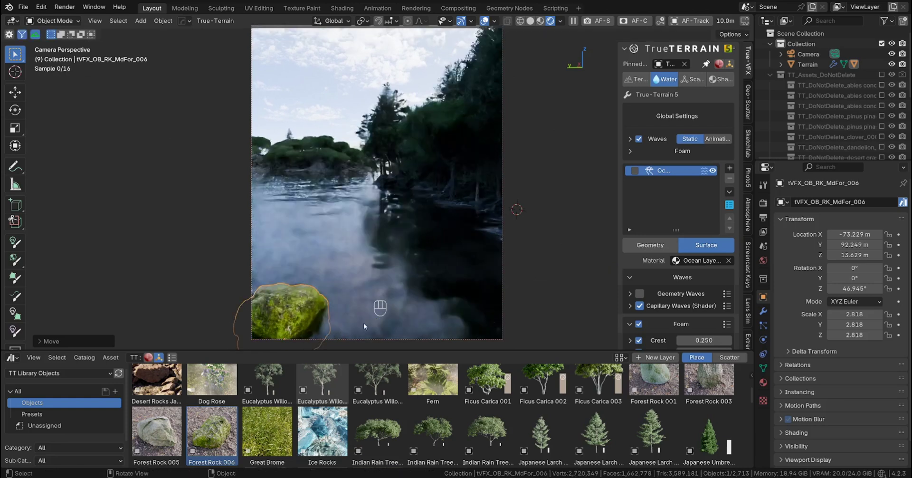
Rotate the forest rock around the global Z axis to about 118.7°.
key("r")
key("z")
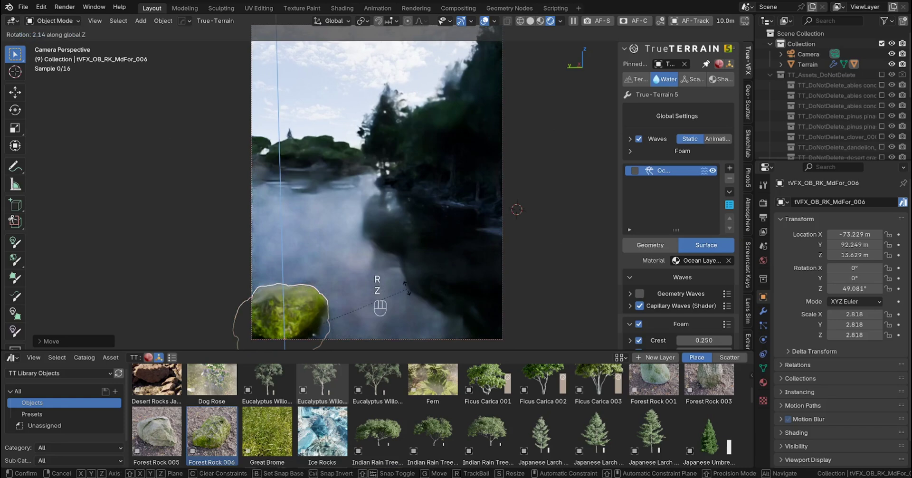
left_click(279, 240)
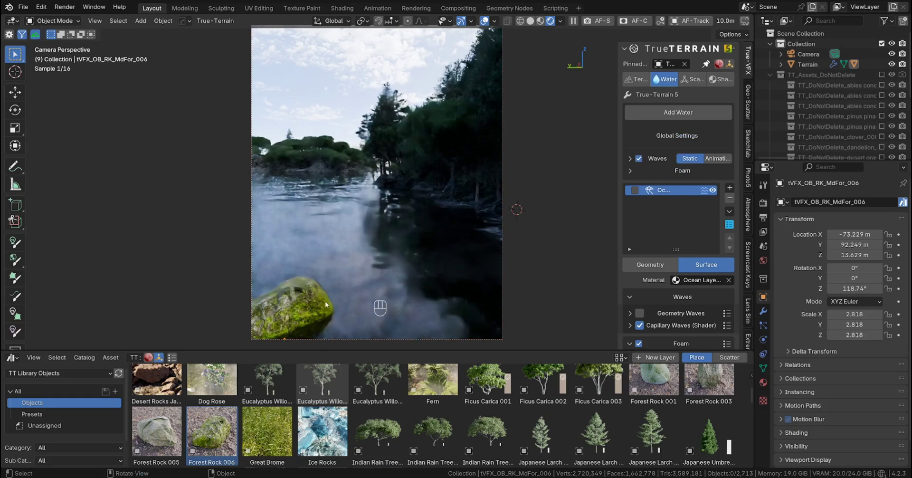
Delete the forest rock from the left foreground.
left_click(291, 308)
key("x")
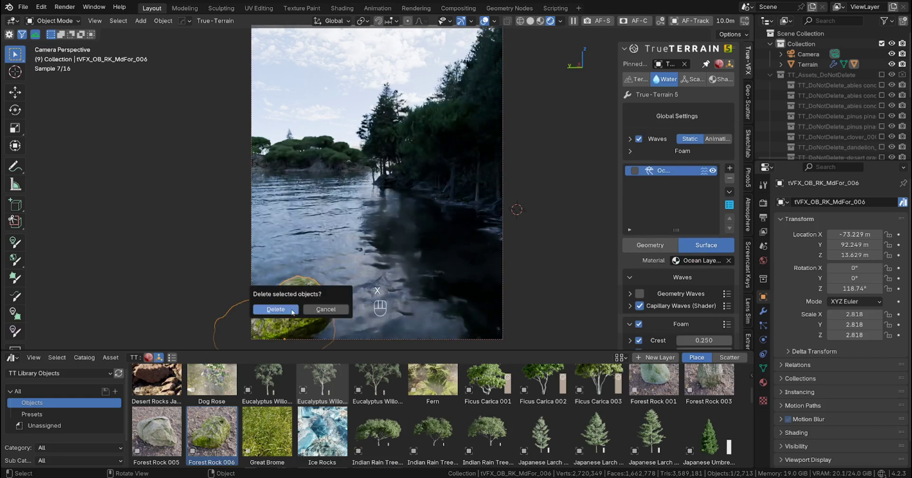
left_click(285, 310)
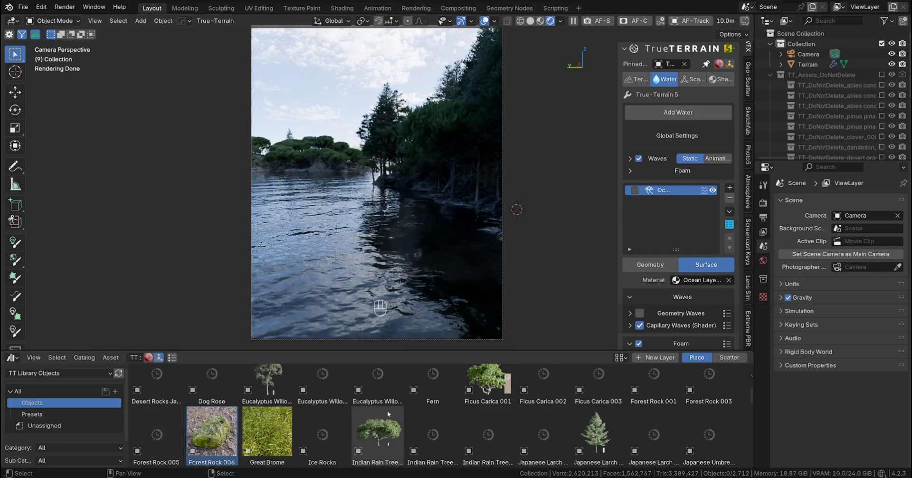
Find the Large Rock Formation in the library objects and place it in the water at the left foreground.
scroll(387, 410, "up", 2)
scroll(389, 411, "down", 5)
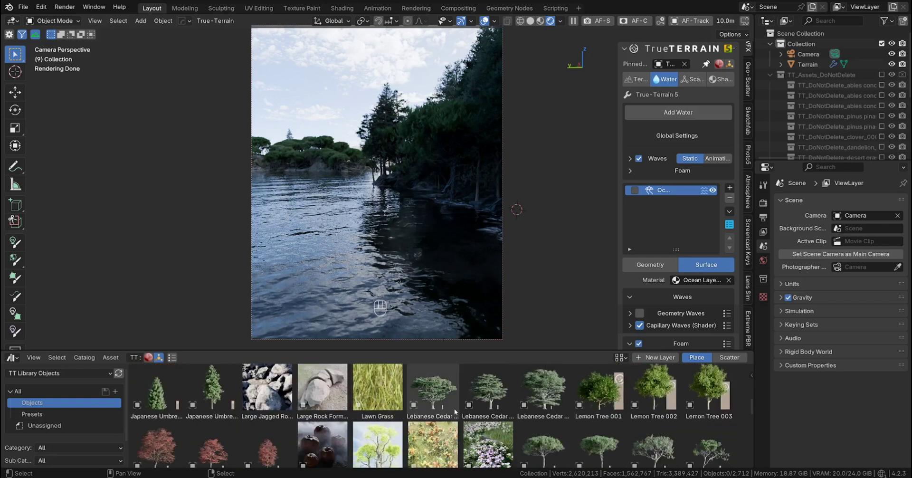
scroll(455, 410, "down", 2)
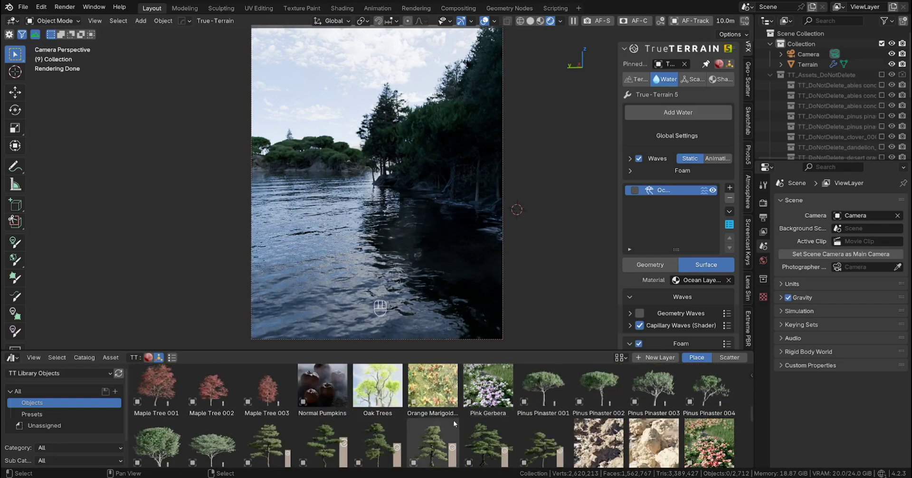
scroll(453, 420, "up", 2)
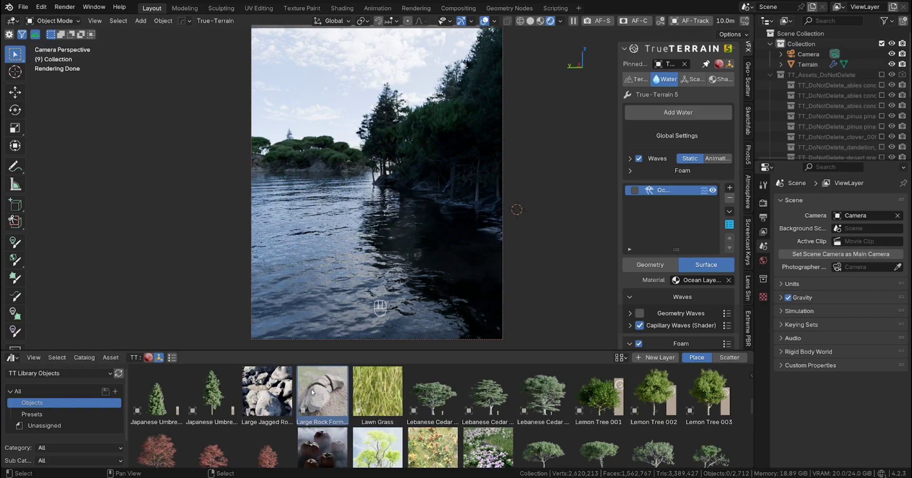
left_click_drag(326, 403, 299, 293)
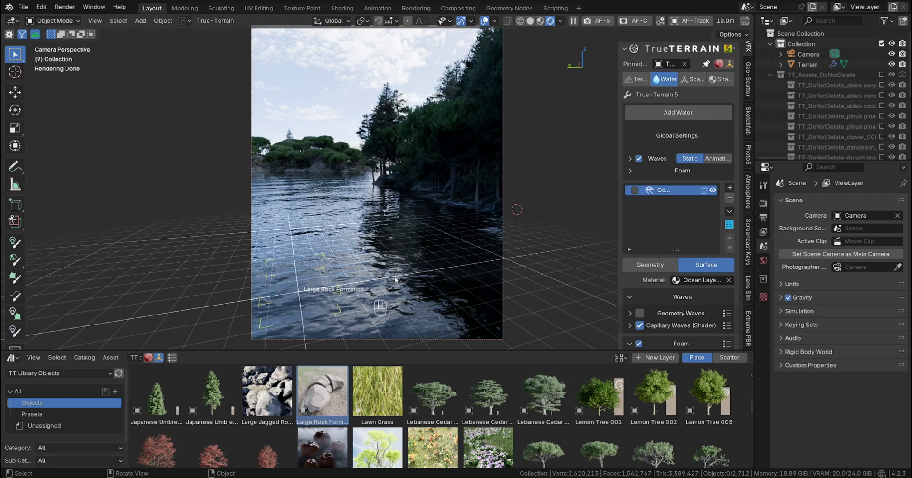
left_click_drag(395, 280, 392, 277)
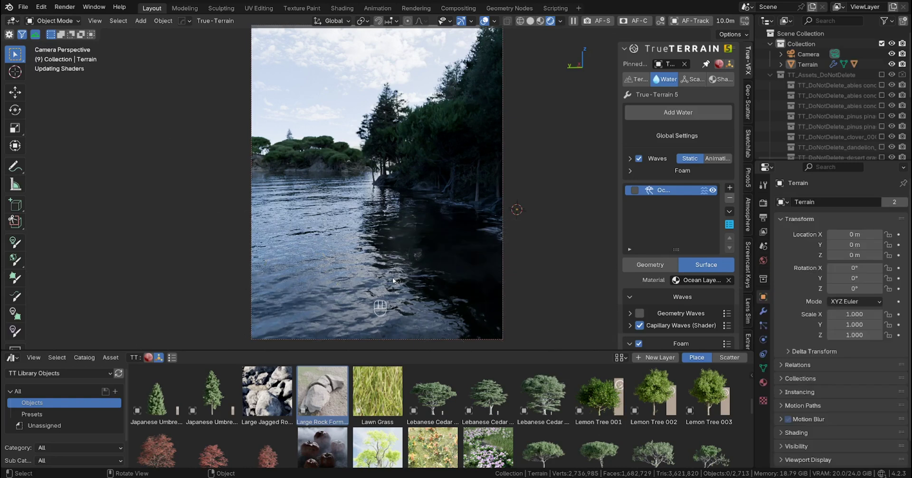
Rotate the large rock formation to about -71.3° around the global Z axis and lower it to about Z 14.31 m.
left_click(326, 287)
key("r")
key("z")
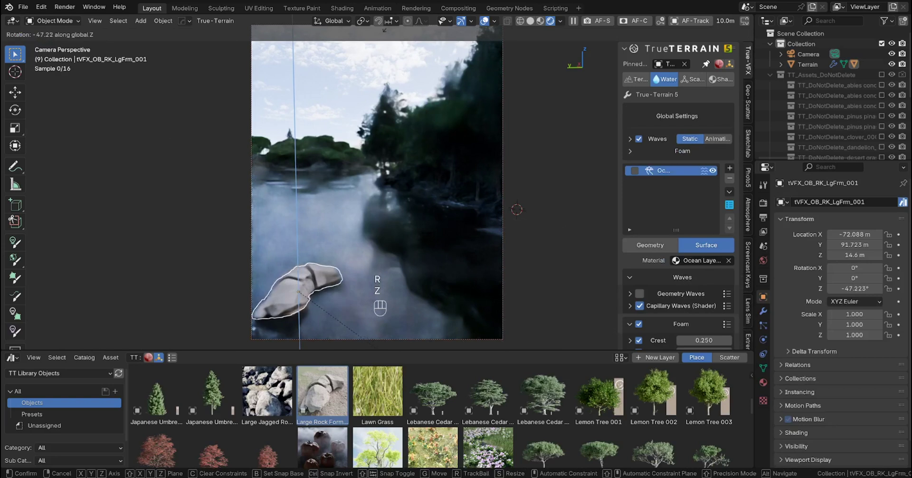
left_click(350, 50)
key("g")
key("z")
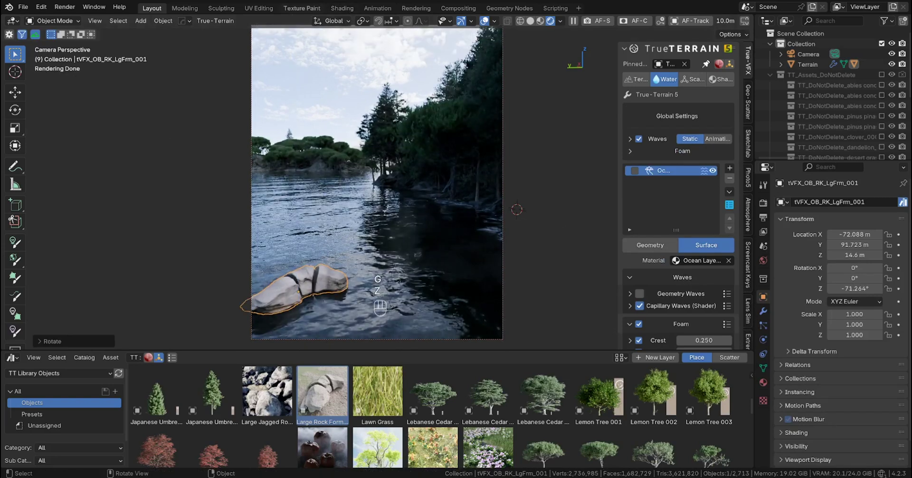
left_click(368, 246)
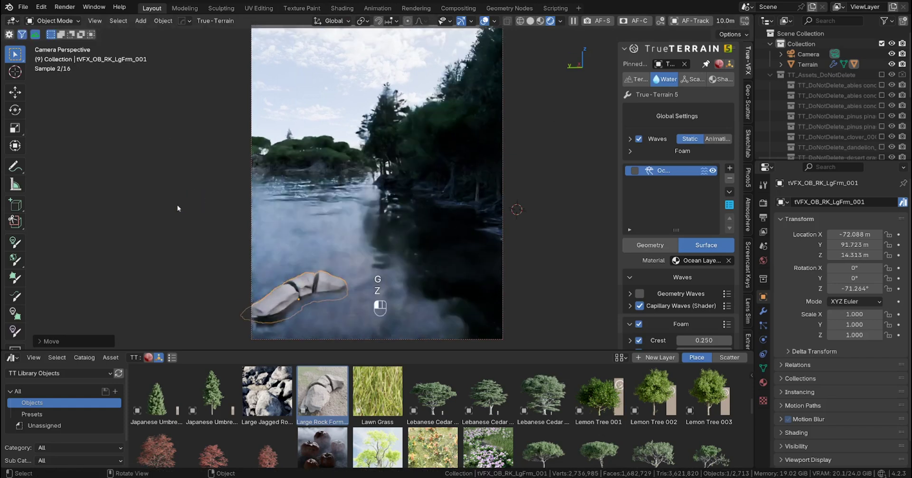
Clear the selection and place the Large Jagged Rocks asset in the water at the right foreground.
left_click(377, 287)
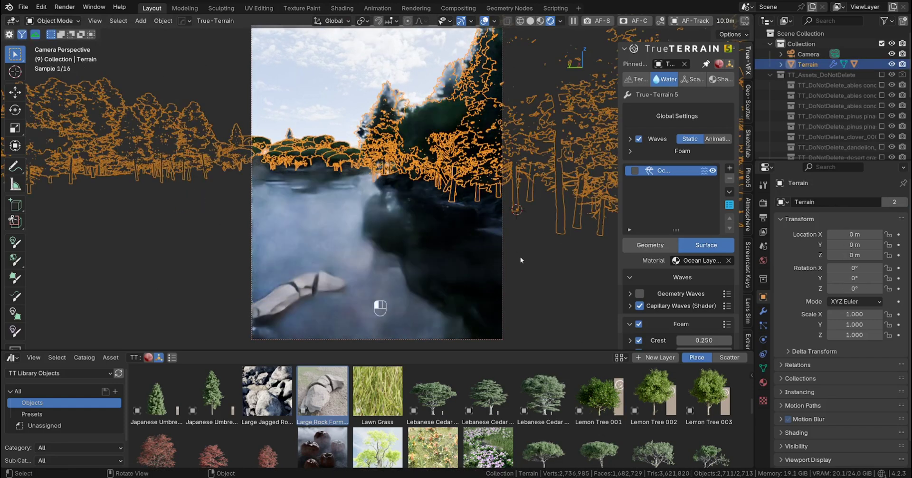
left_click(520, 257)
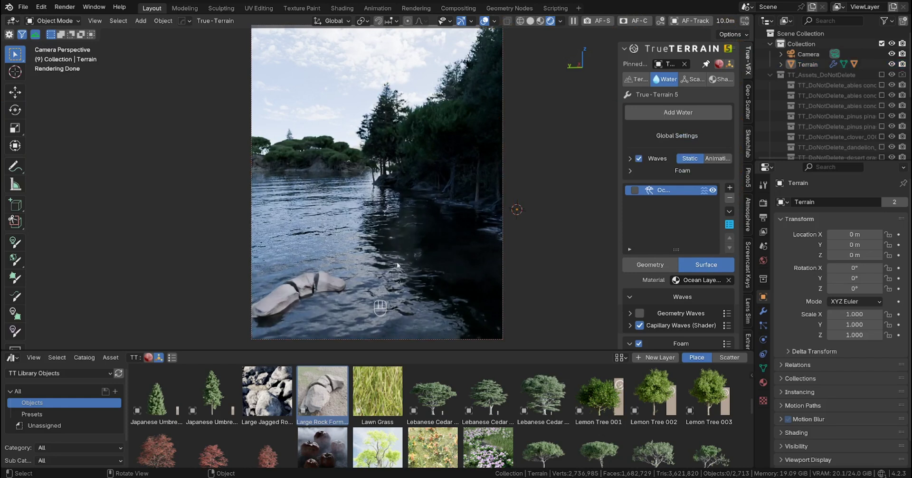
left_click_drag(267, 393, 456, 304)
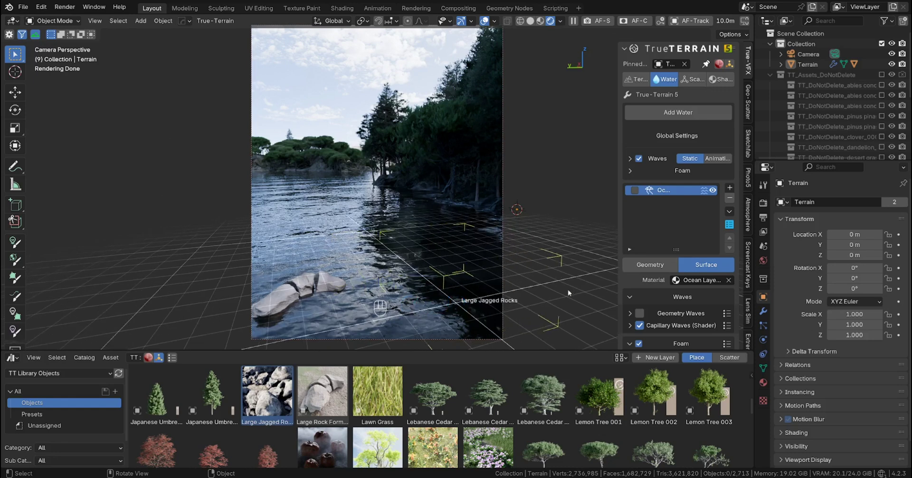
left_click_drag(551, 294, 551, 294)
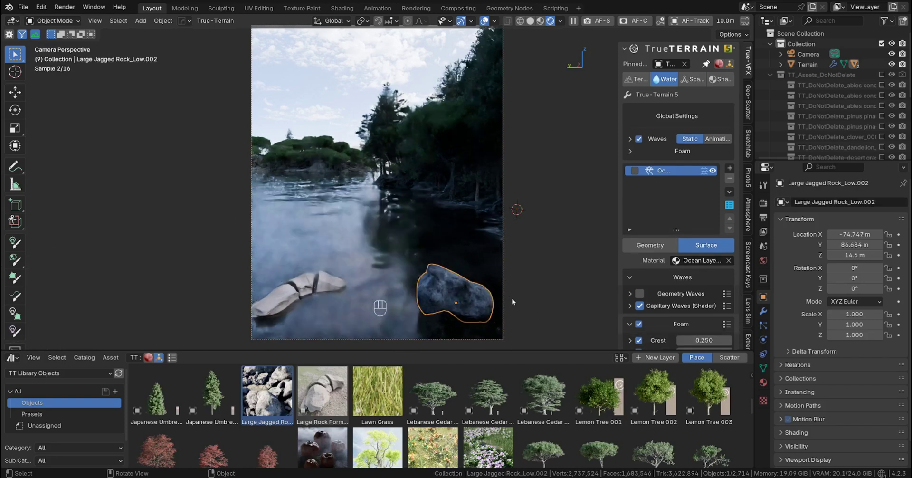
Try rotating the jagged rock around the global Z axis, and clear its rotation.
key("r")
key("z")
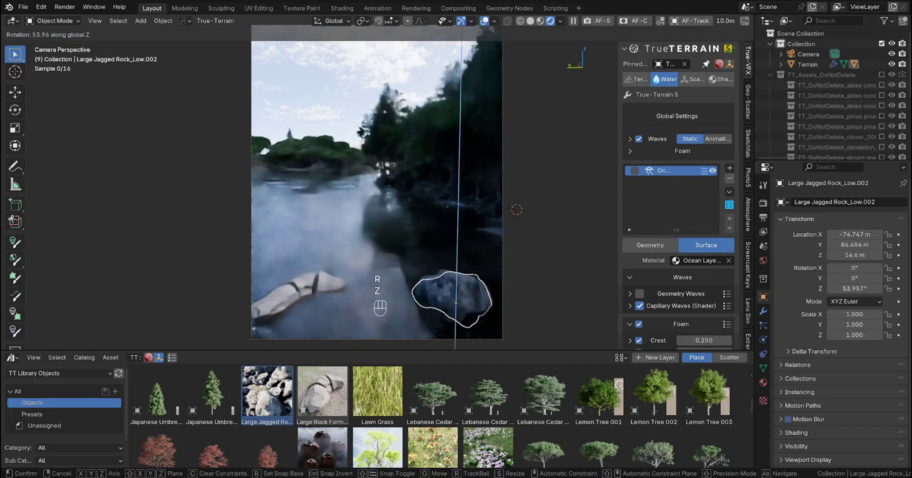
left_click(456, 286)
key("alt+r")
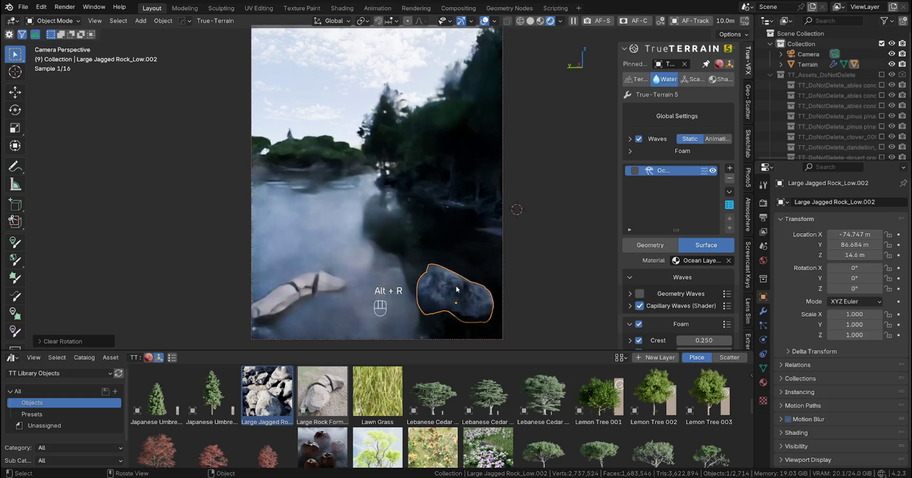
Lower the jagged rock along the global Z axis to about 13.95 m so it sits partly submerged.
key("g")
key("z")
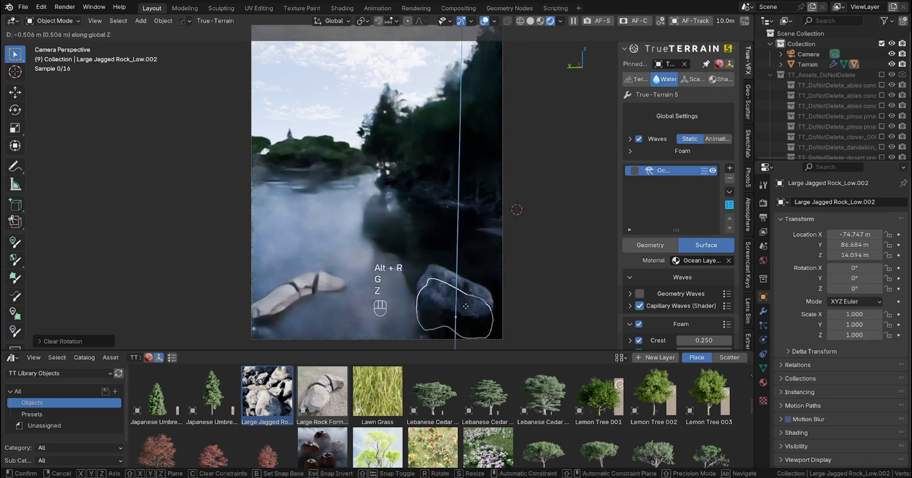
left_click(467, 312)
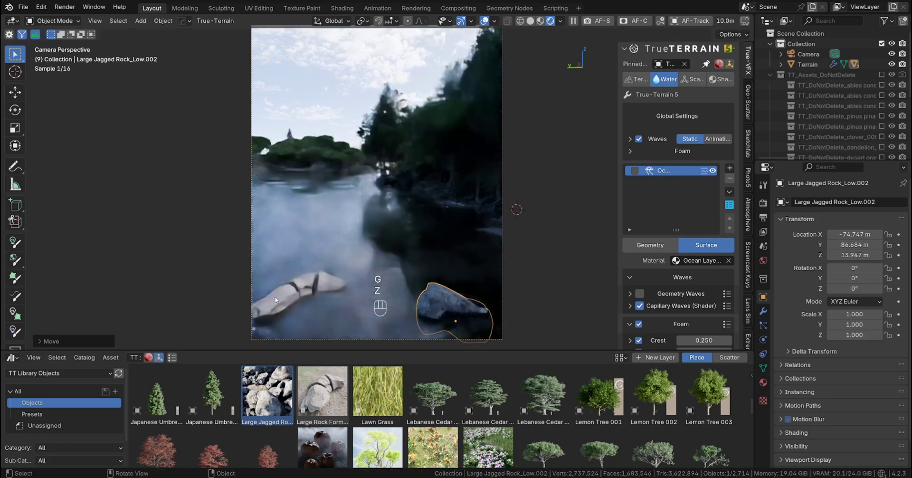
Delete the large rock formation from the left foreground.
left_click(281, 299)
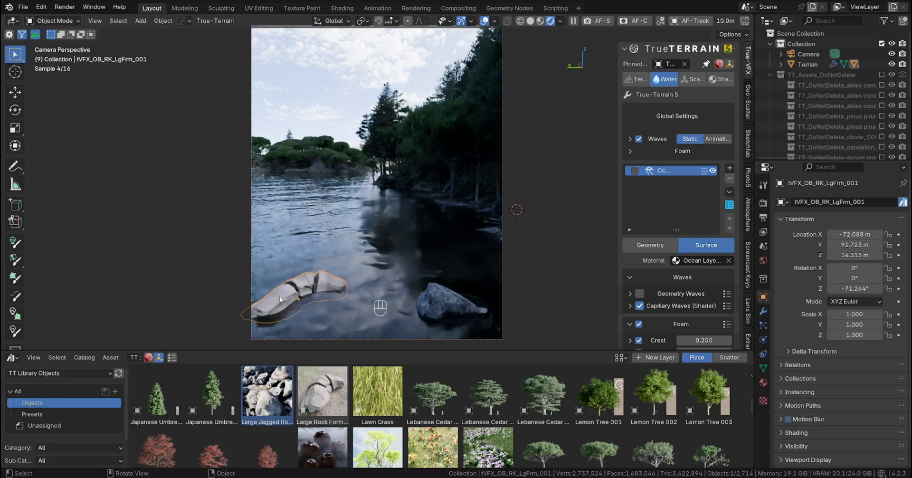
key("x")
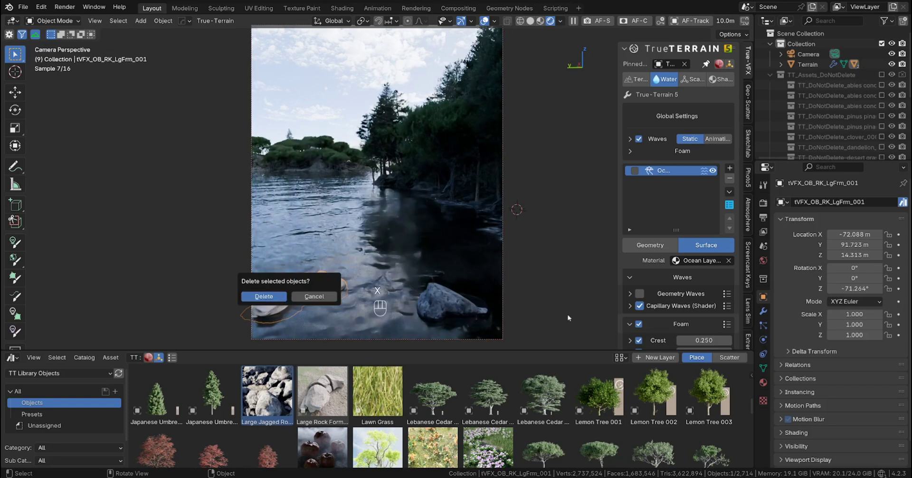
key("Return")
Place the Tree Stump 008 asset beside the rock in the right foreground and select it.
scroll(358, 420, "down", 10)
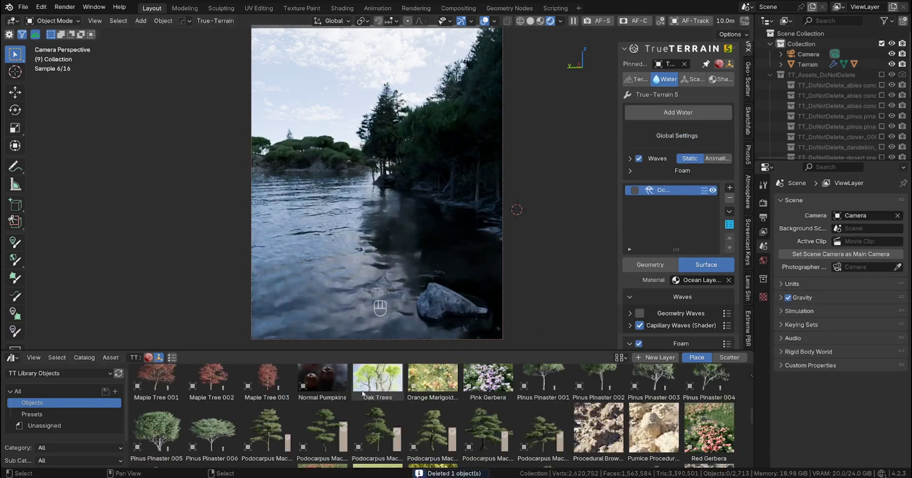
scroll(380, 404, "down", 3)
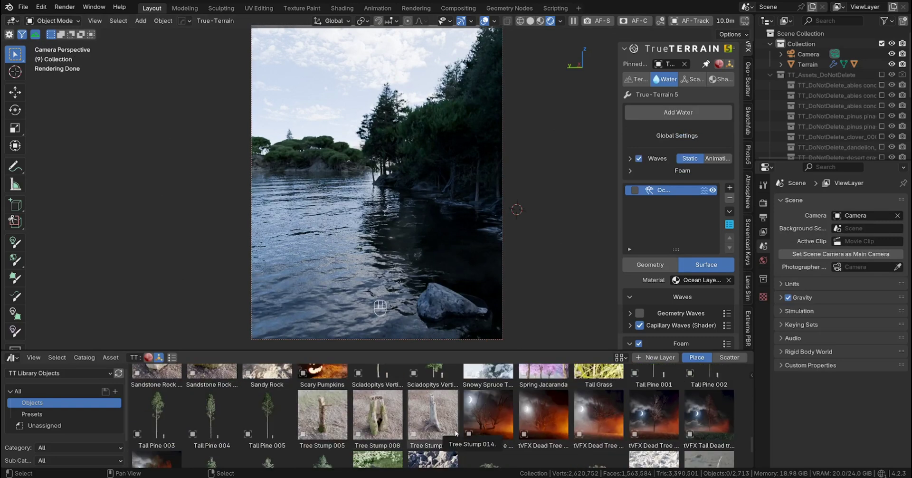
left_click(381, 421)
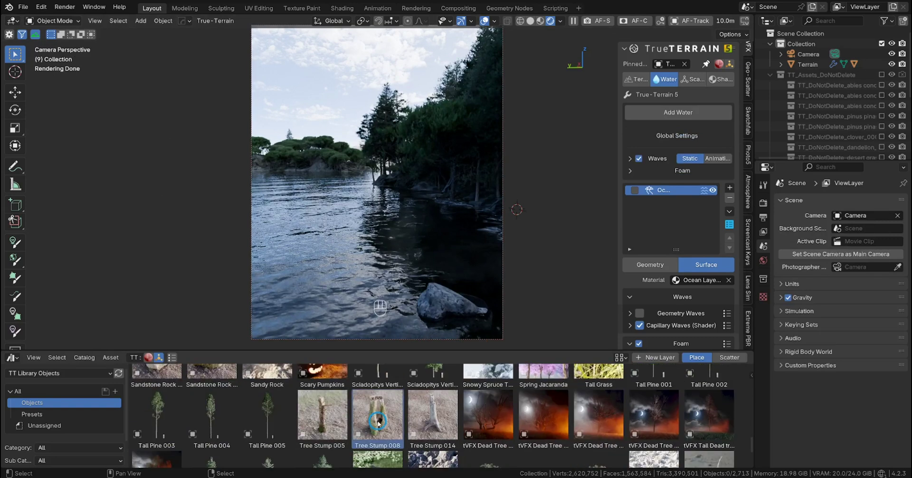
left_click_drag(382, 425, 476, 295)
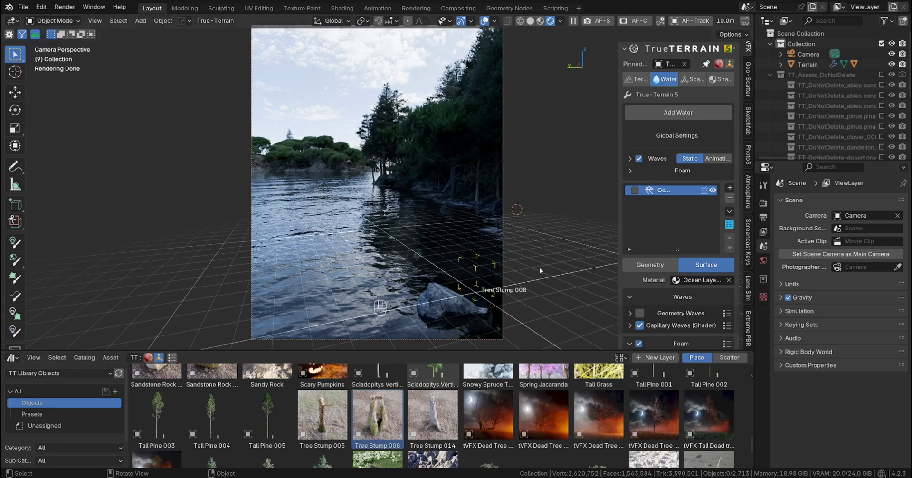
left_click_drag(519, 274, 506, 277)
key("s")
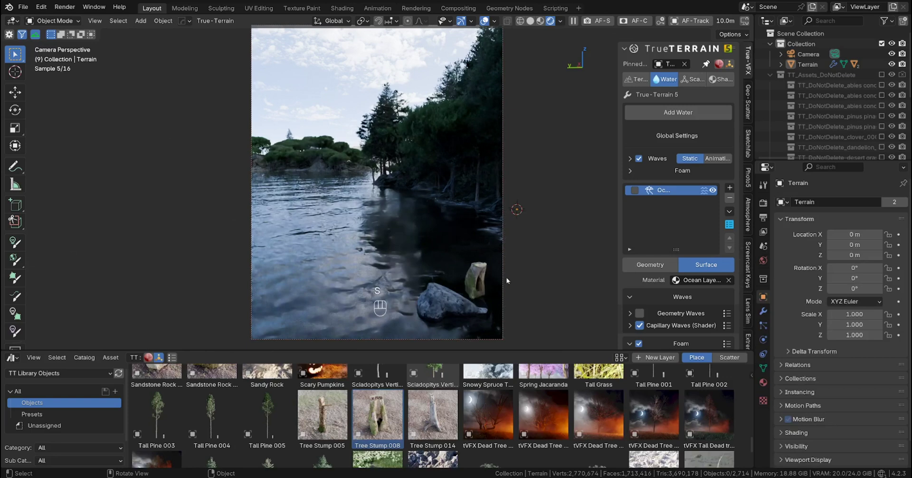
left_click(474, 285)
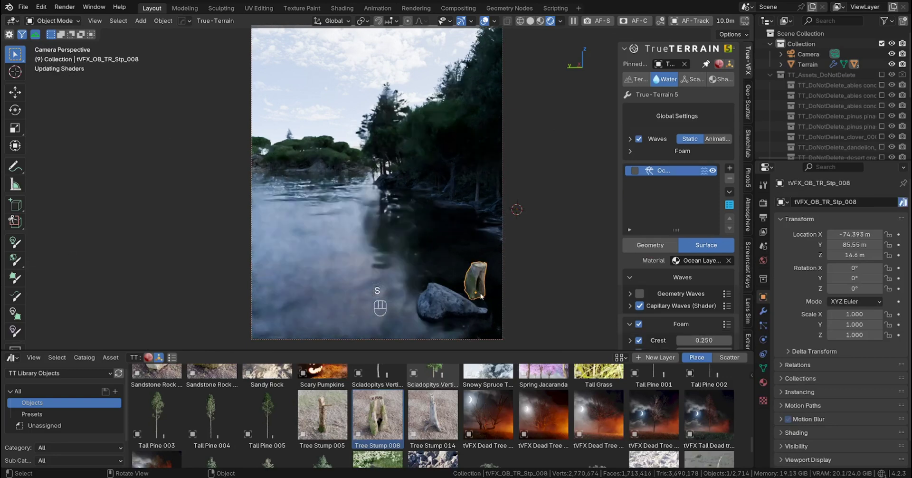
Scale the tree stump up to about 1.177 and lower it along the global Z axis to about 14.39 m.
key("s")
left_click(488, 292)
key("s")
key("g")
key("z")
left_click(522, 294)
Rotate the tree stump about the global Z axis to about -160.6° and move it along X to about -75.14 m.
key("r")
key("z")
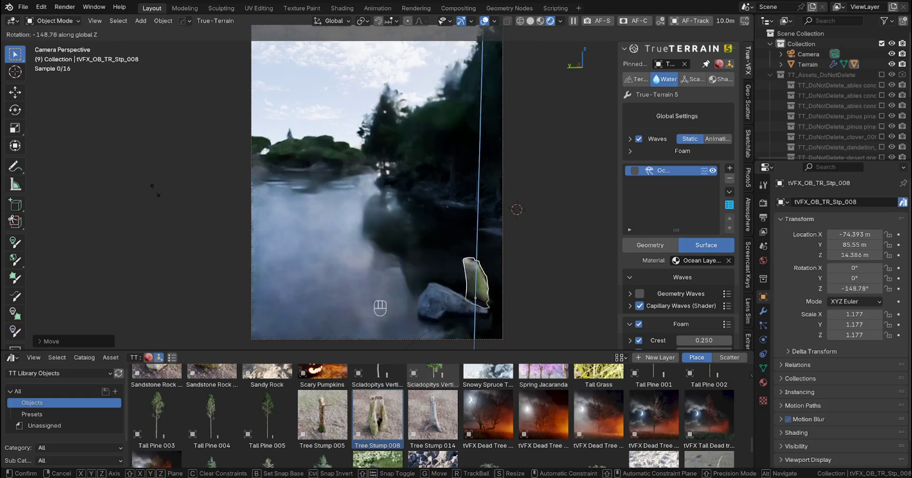
left_click(408, 179)
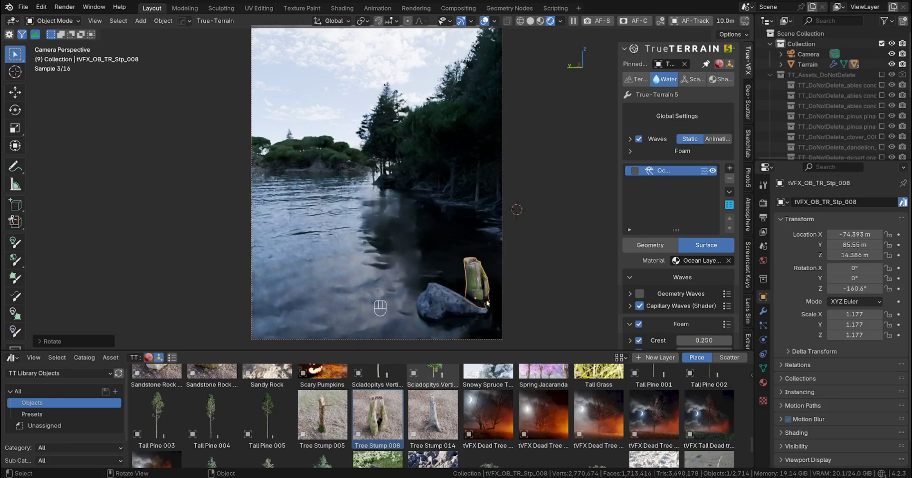
key("g")
key("x")
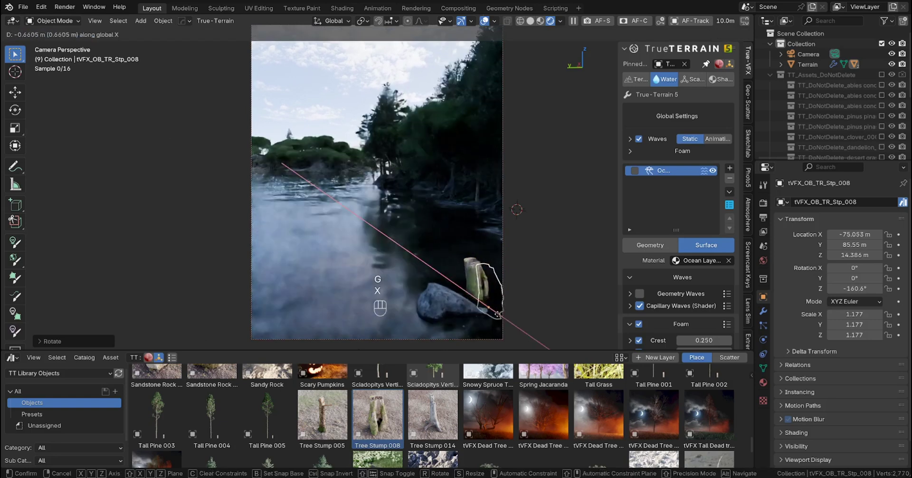
left_click(499, 316)
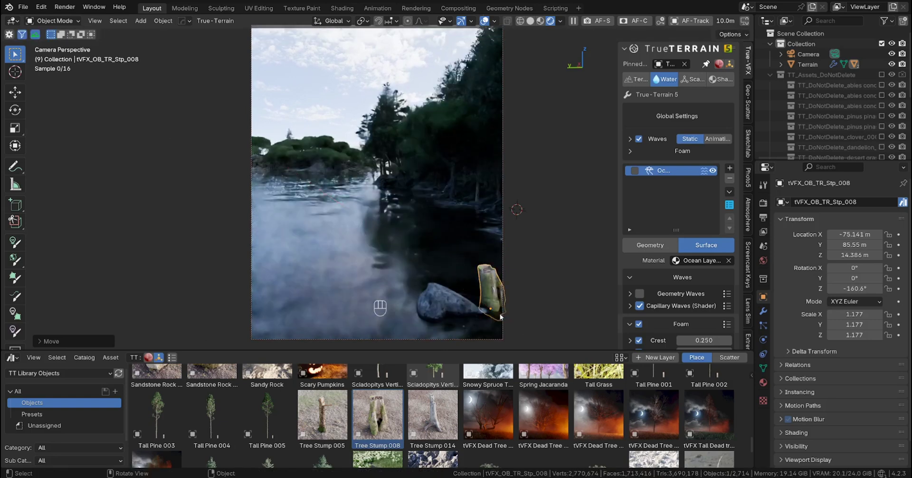
Delete the tree stump from the right foreground.
left_click(582, 334)
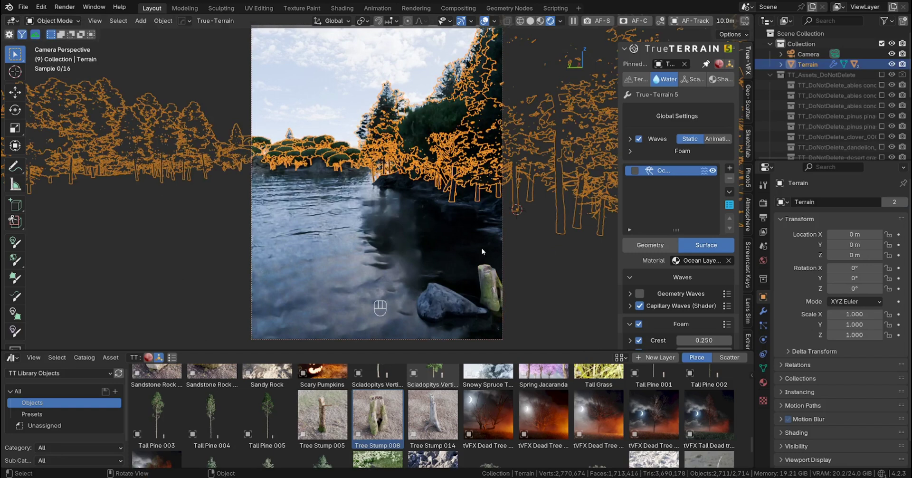
left_click(357, 78)
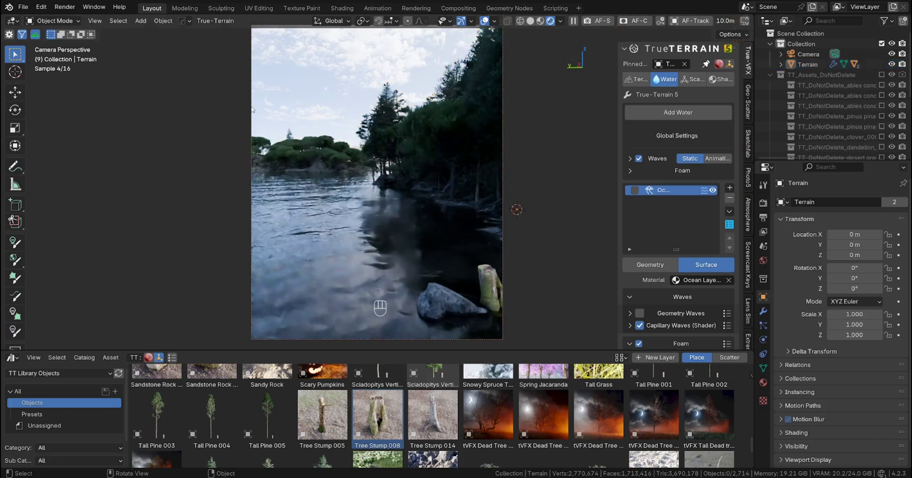
left_click(485, 280)
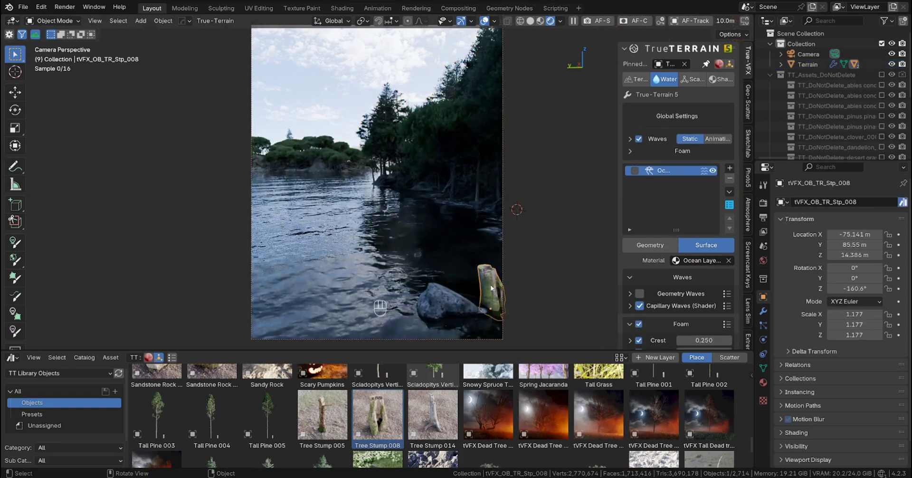
key("x")
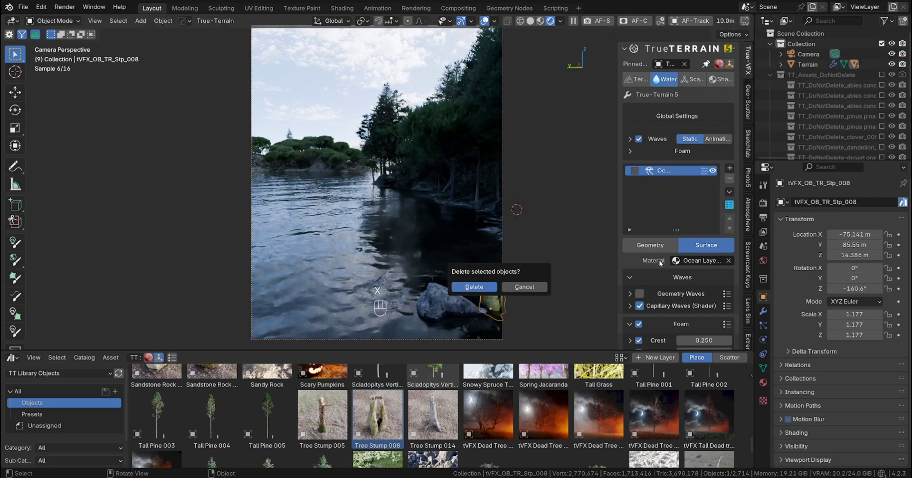
key("Return")
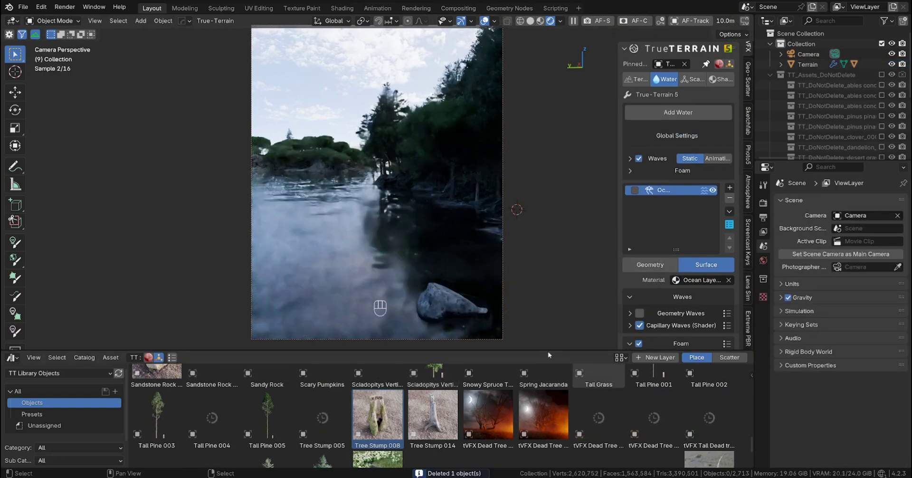
Enlarge the asset browser and look through the TT Library Objects for other foreground assets.
left_click_drag(546, 350, 532, 298)
scroll(430, 388, "down", 6)
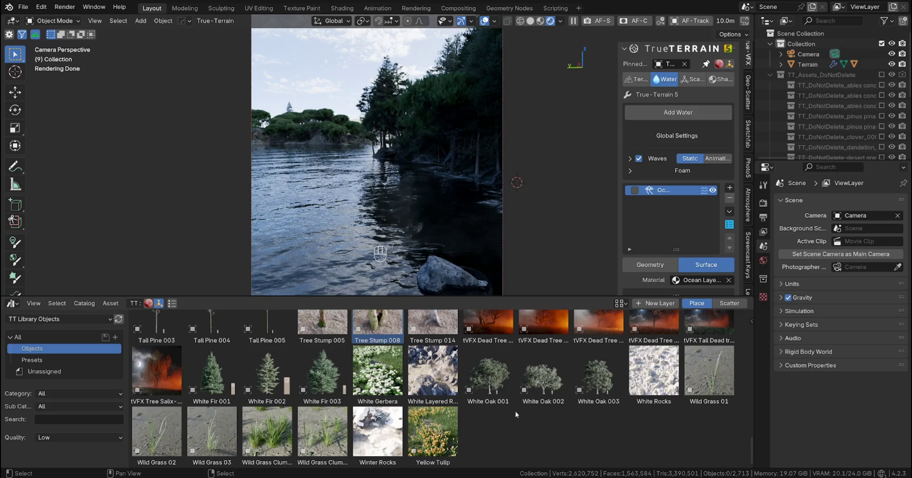
scroll(516, 414, "up", 5)
scroll(517, 414, "up", 4)
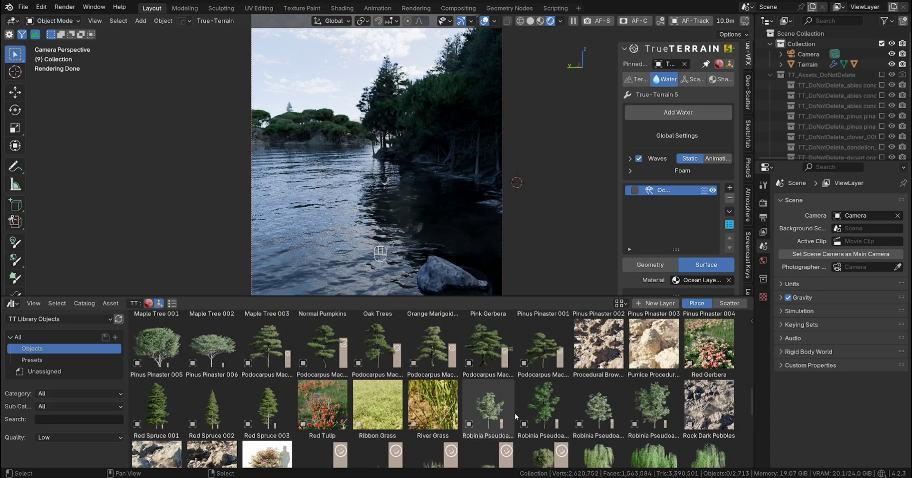
scroll(518, 417, "up", 5)
scroll(522, 417, "up", 10)
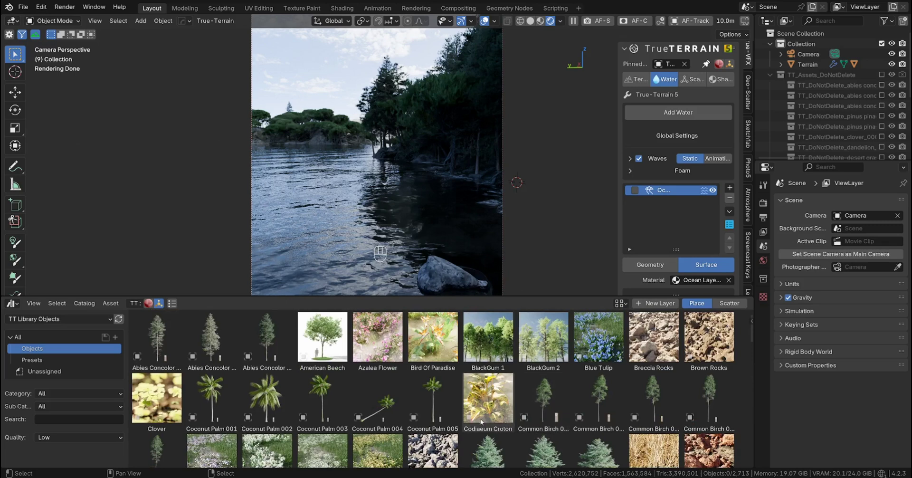
scroll(322, 408, "down", 5)
scroll(321, 407, "down", 3)
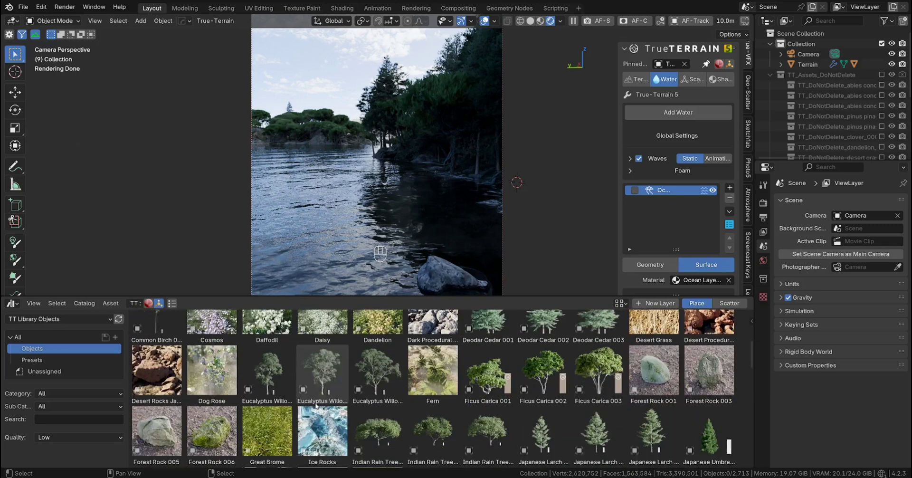
scroll(316, 406, "down", 15)
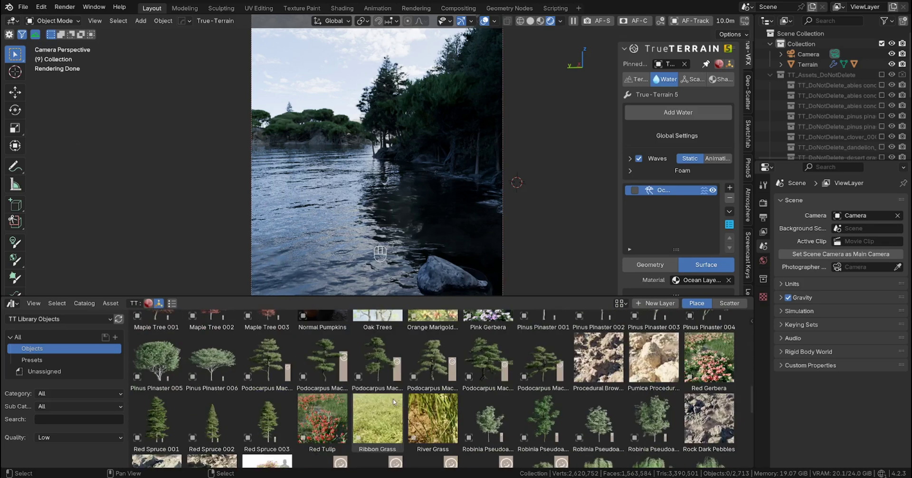
Collapse the asset browser and render the still image, viewing the render window full screen.
left_click_drag(400, 296, 400, 454)
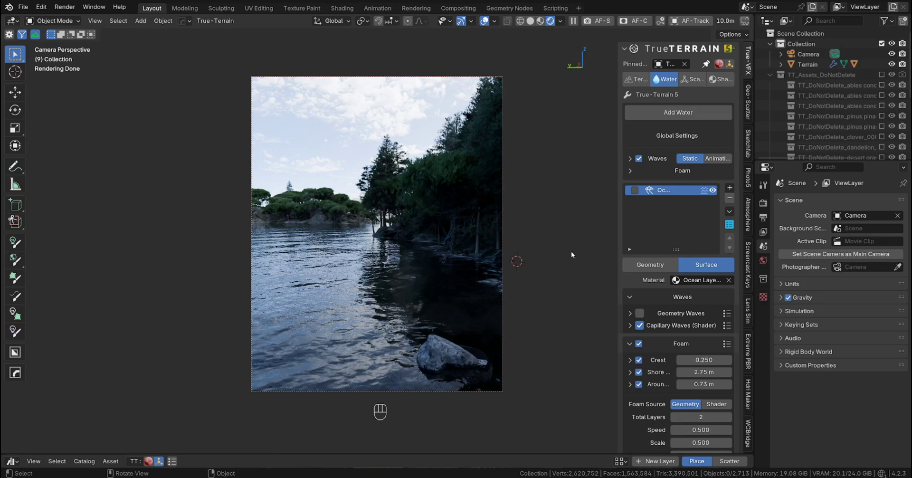
key("F12")
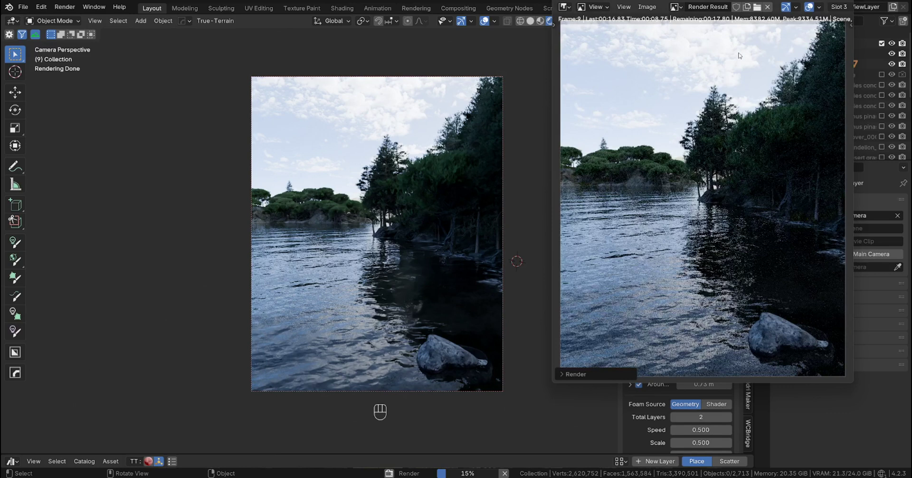
left_click_drag(721, 8, 470, 34)
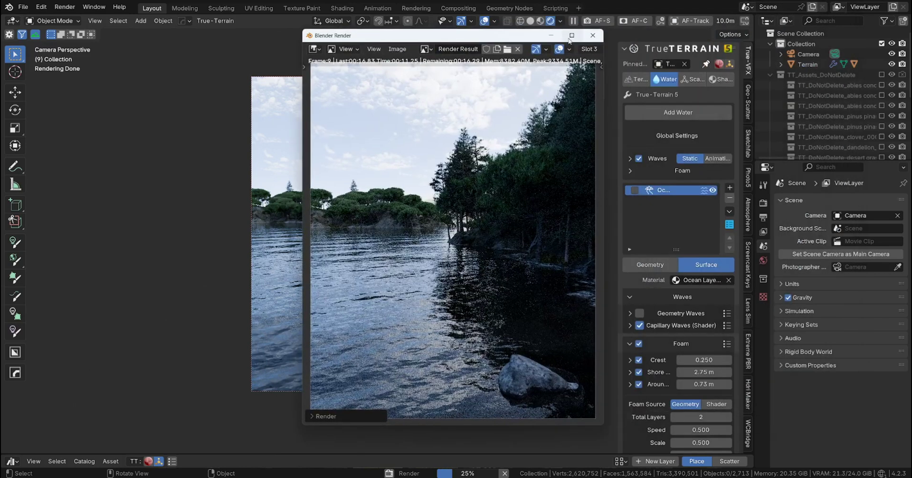
key("alt+F11")
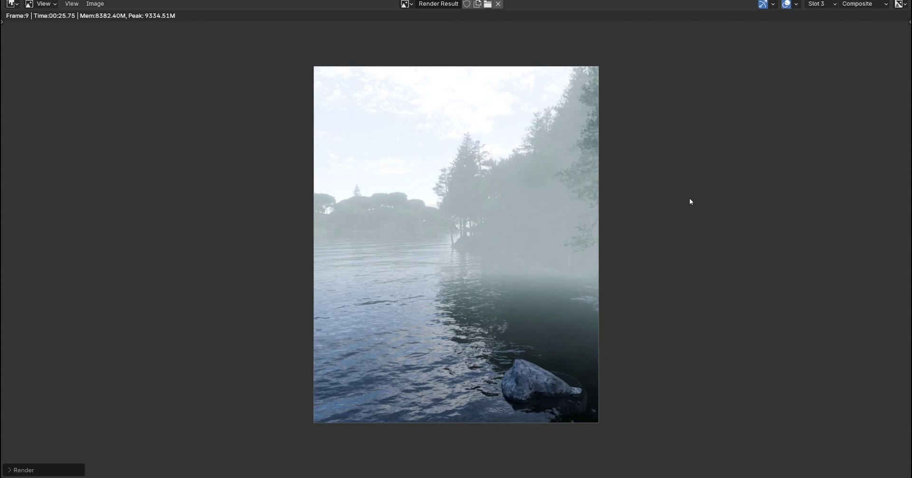
Switch the displayed render result from Composite to ViewLayer.
left_click(859, 6)
left_click(859, 5)
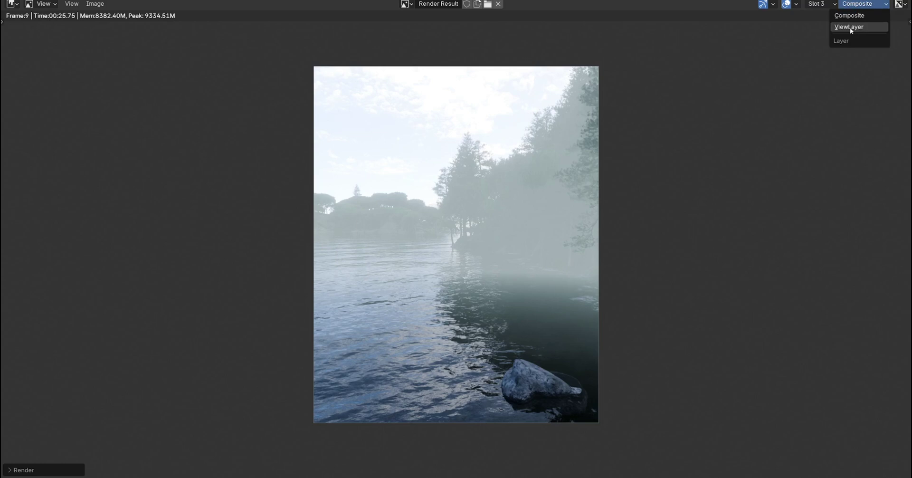
left_click(855, 27)
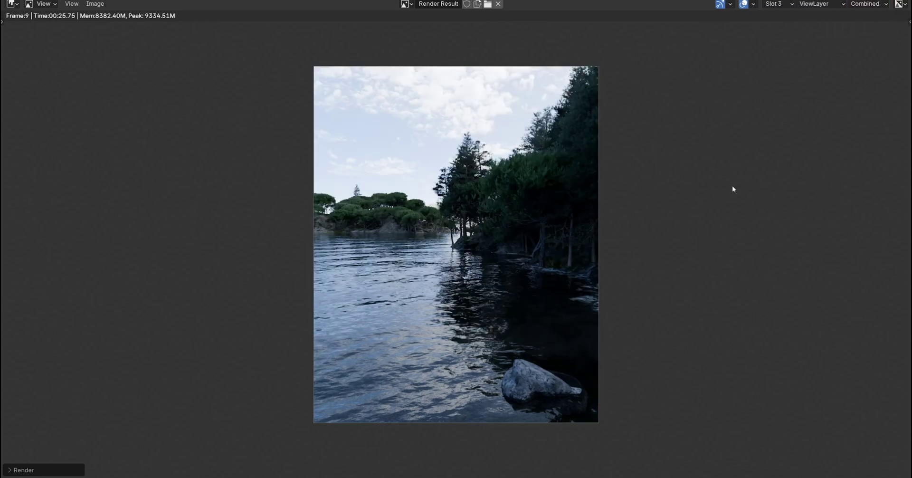